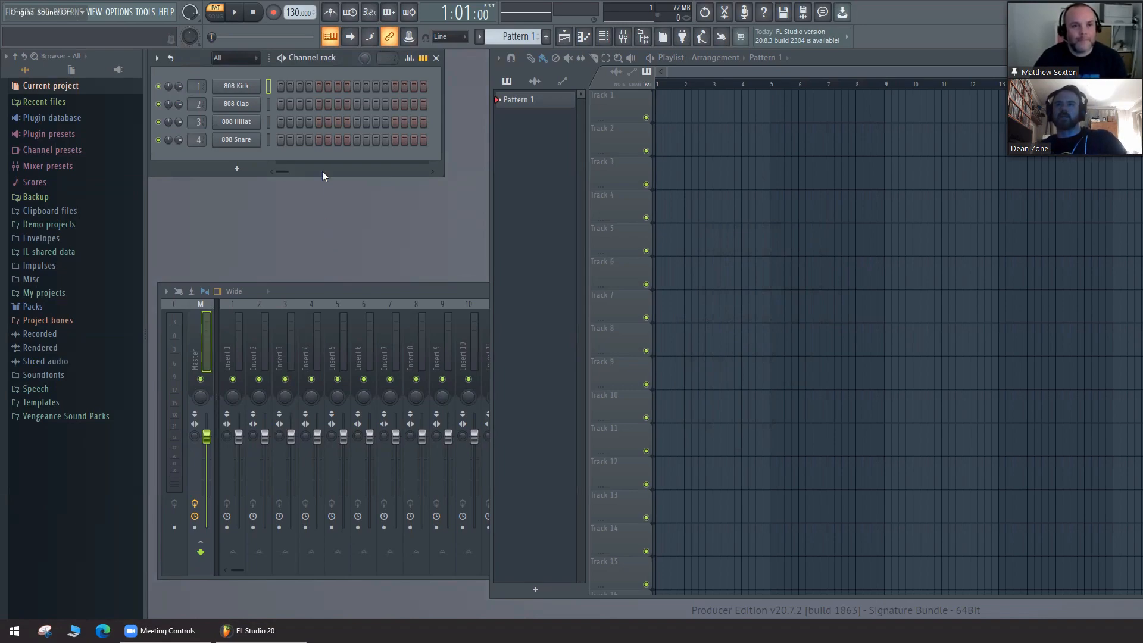
# Step: Open the toolbar for editing and remove the Undo / undo history button from it
pyautogui.rightClick(428, 31)
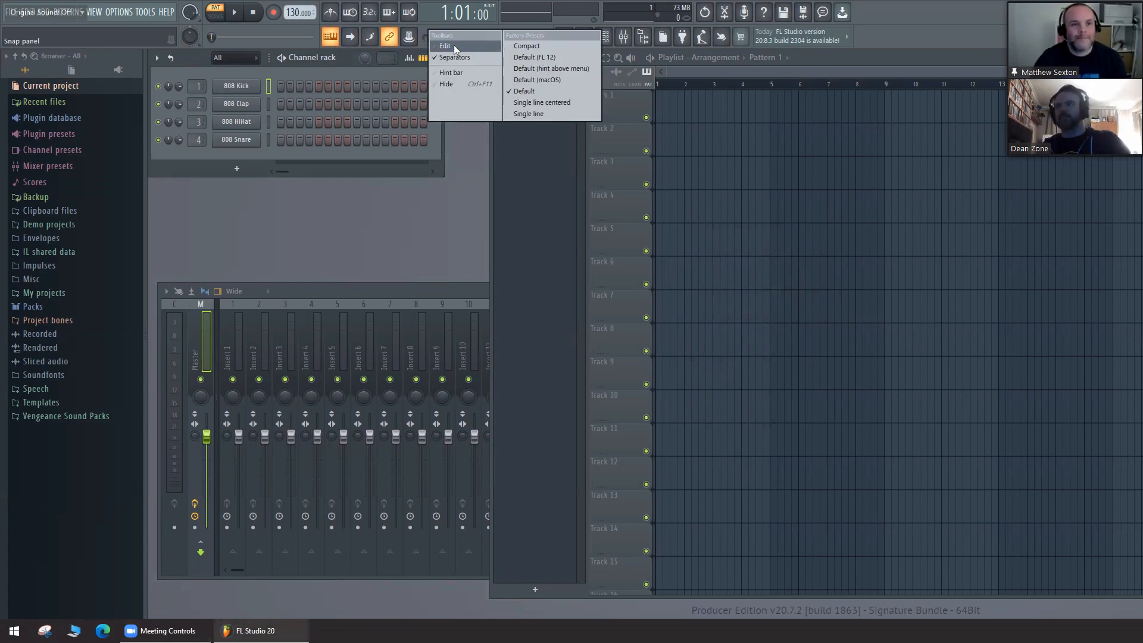
pyautogui.click(453, 45)
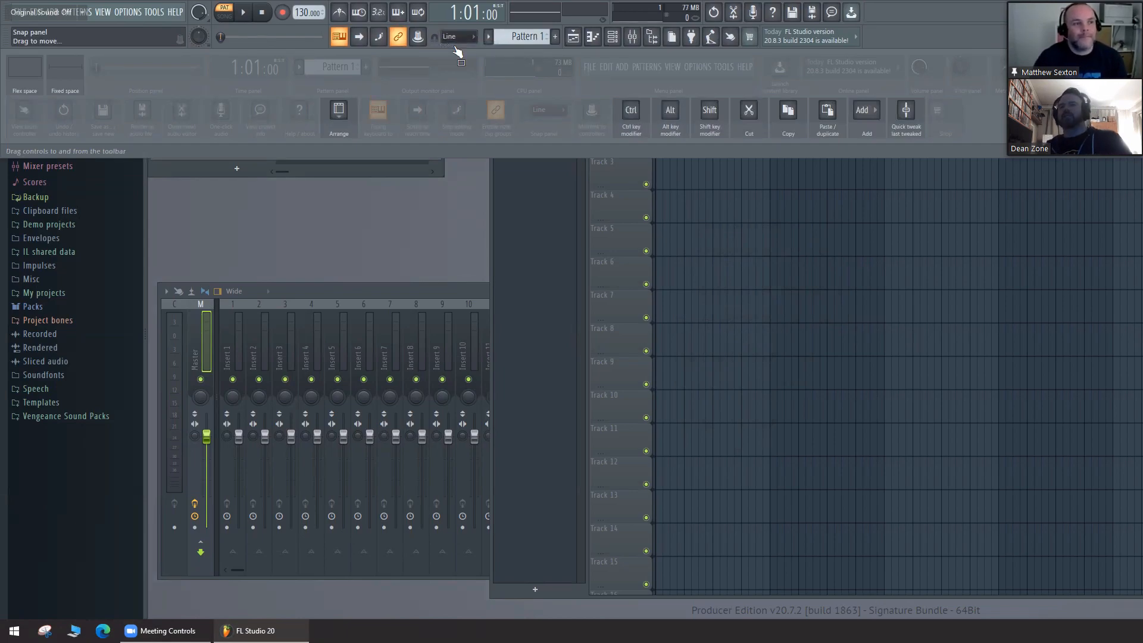
pyautogui.moveTo(458, 52); pyautogui.dragTo(400, 79)
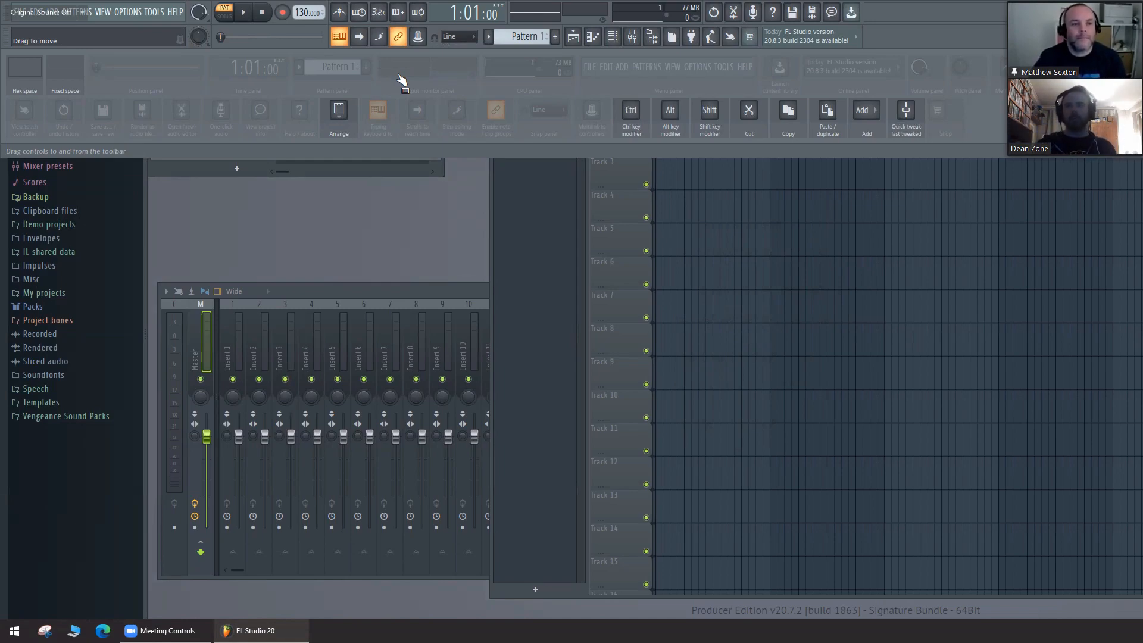
pyautogui.moveTo(400, 79); pyautogui.dragTo(717, 15)
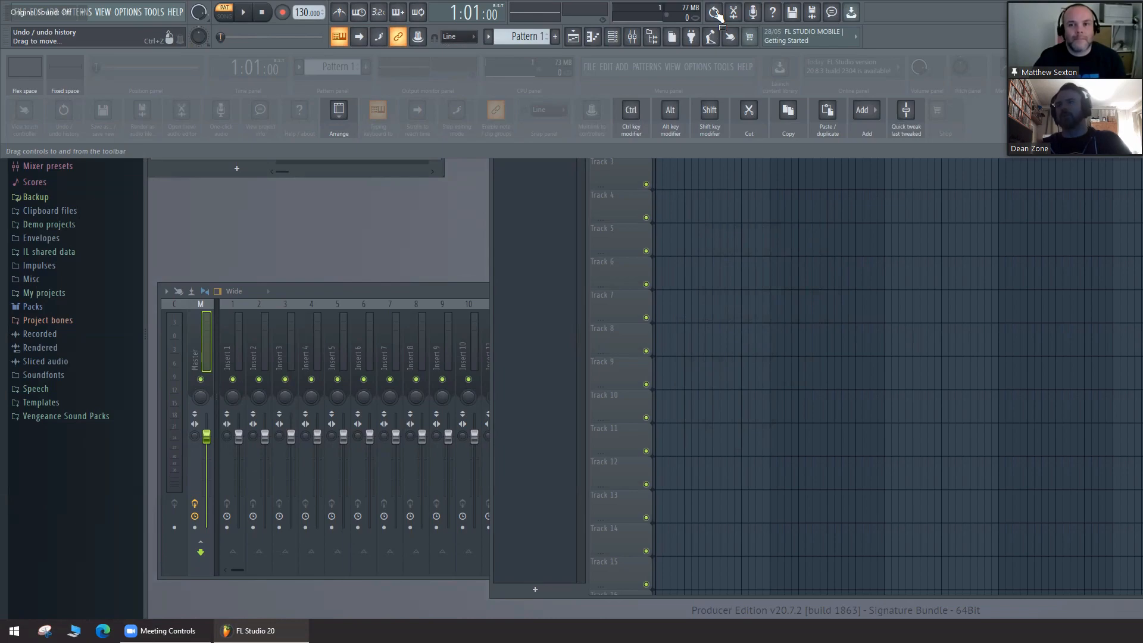
pyautogui.moveTo(705, 77)
pyautogui.mouseDown()
pyautogui.moveTo(768, 74)
pyautogui.moveTo(718, 72)
pyautogui.mouseUp()
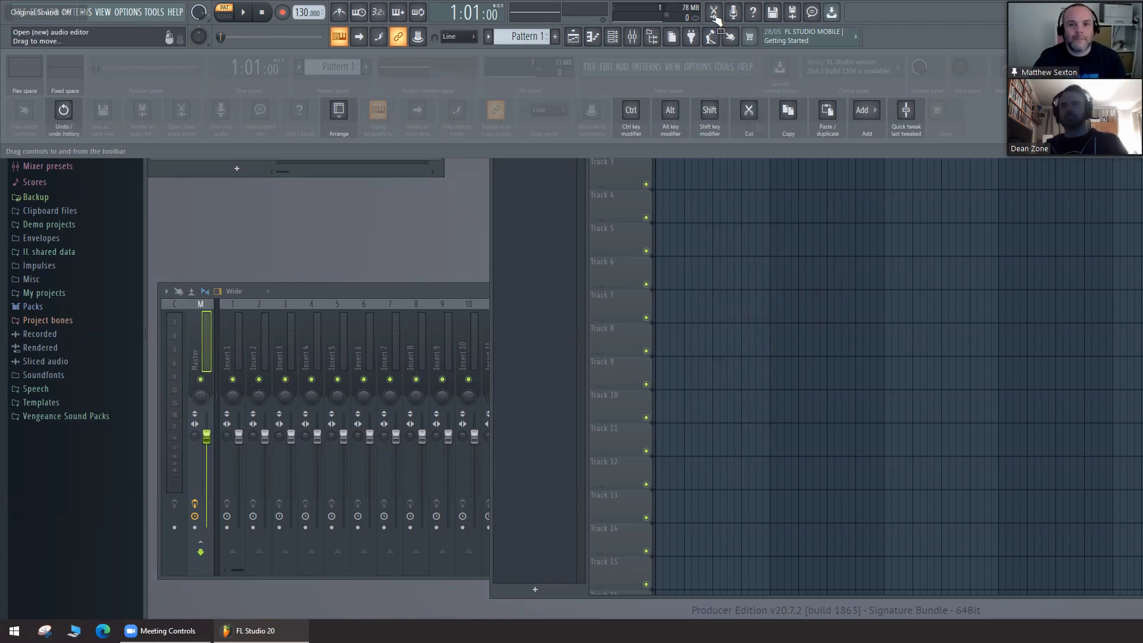
# Step: Remove the audio editor, one-click audio recording, help, save as, content library, project picker and plugin picker buttons from the toolbar
pyautogui.moveTo(716, 17); pyautogui.dragTo(733, 61)
pyautogui.moveTo(716, 17); pyautogui.dragTo(726, 52)
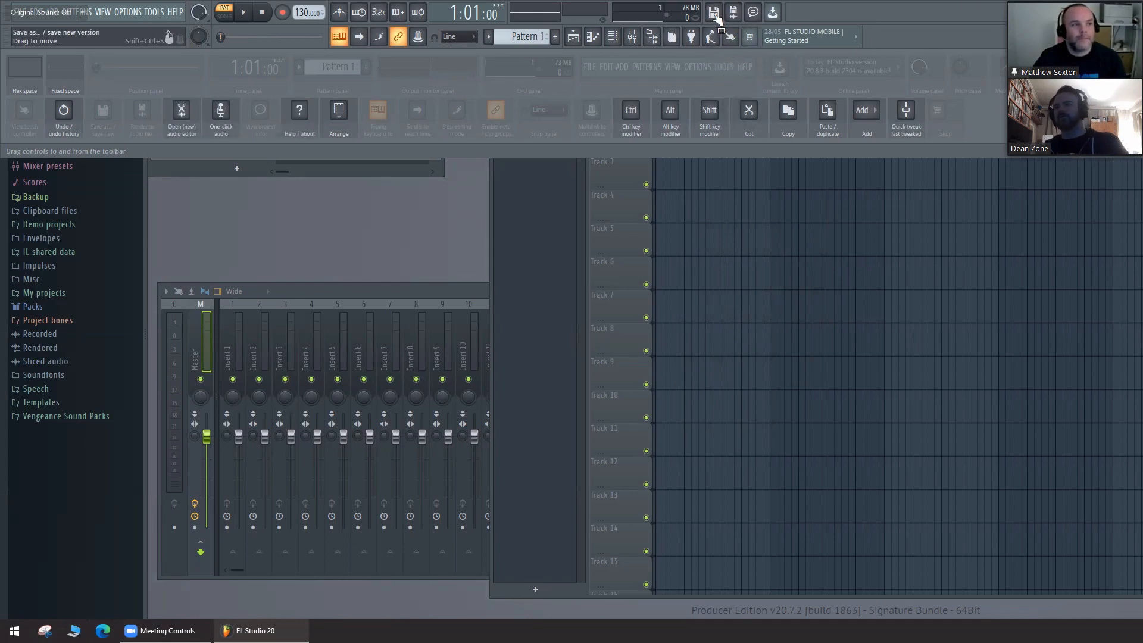
pyautogui.moveTo(716, 17); pyautogui.dragTo(724, 89)
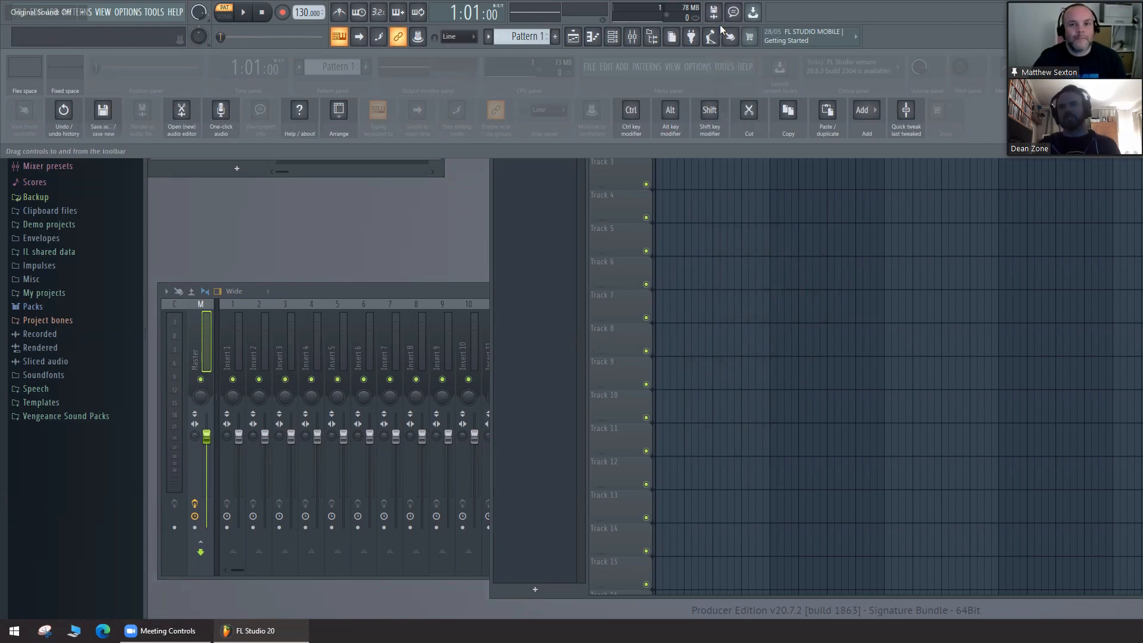
pyautogui.moveTo(714, 19); pyautogui.dragTo(722, 53)
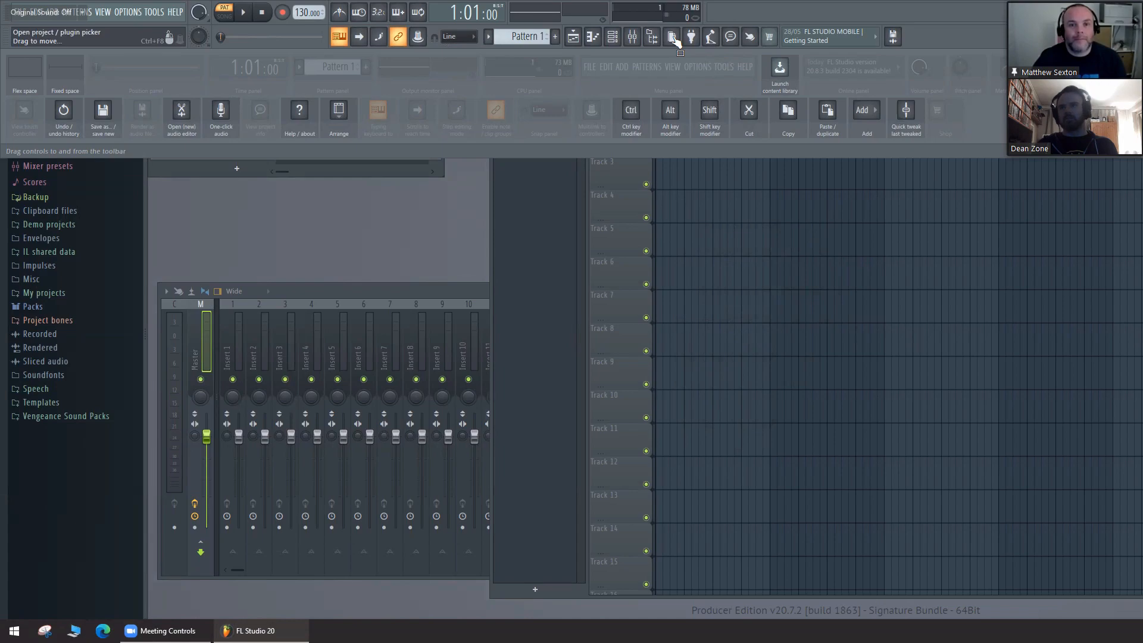
pyautogui.moveTo(673, 39); pyautogui.dragTo(681, 82)
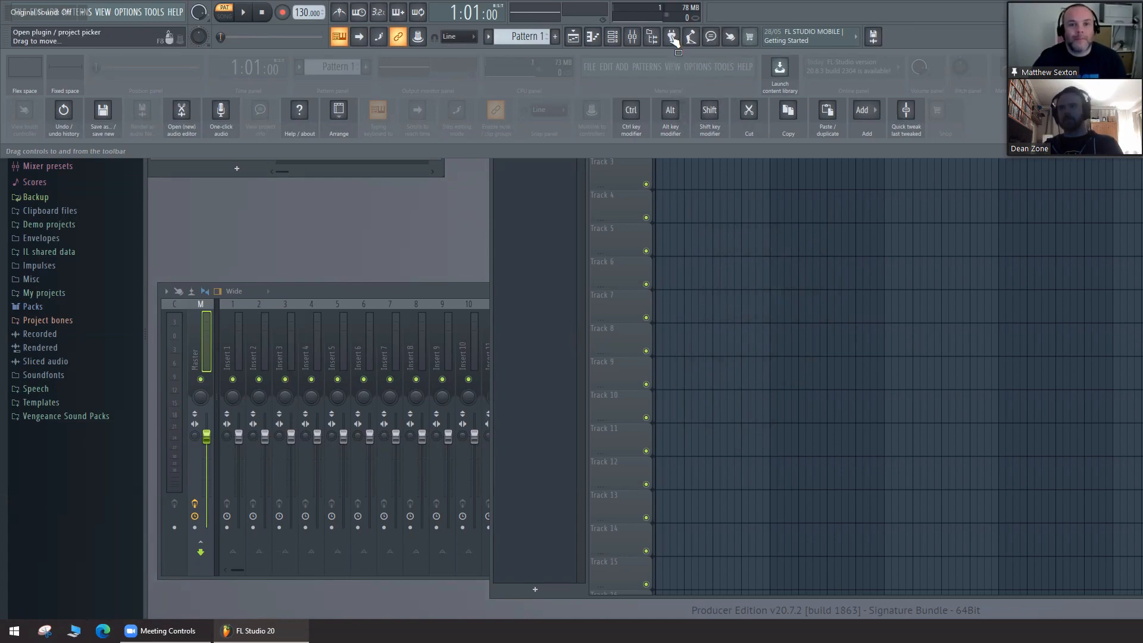
pyautogui.moveTo(674, 38); pyautogui.dragTo(722, 66)
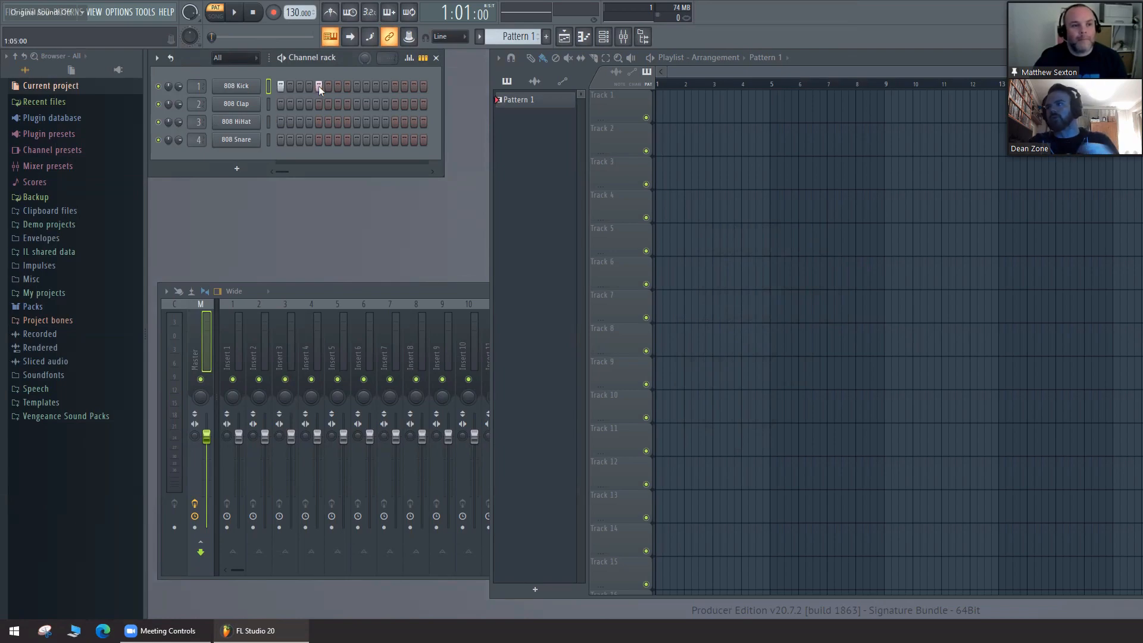
# Step: Complete the four-on-the-floor 808 Kick pattern with hits on steps 9 and 13, and play it back
pyautogui.click(357, 87)
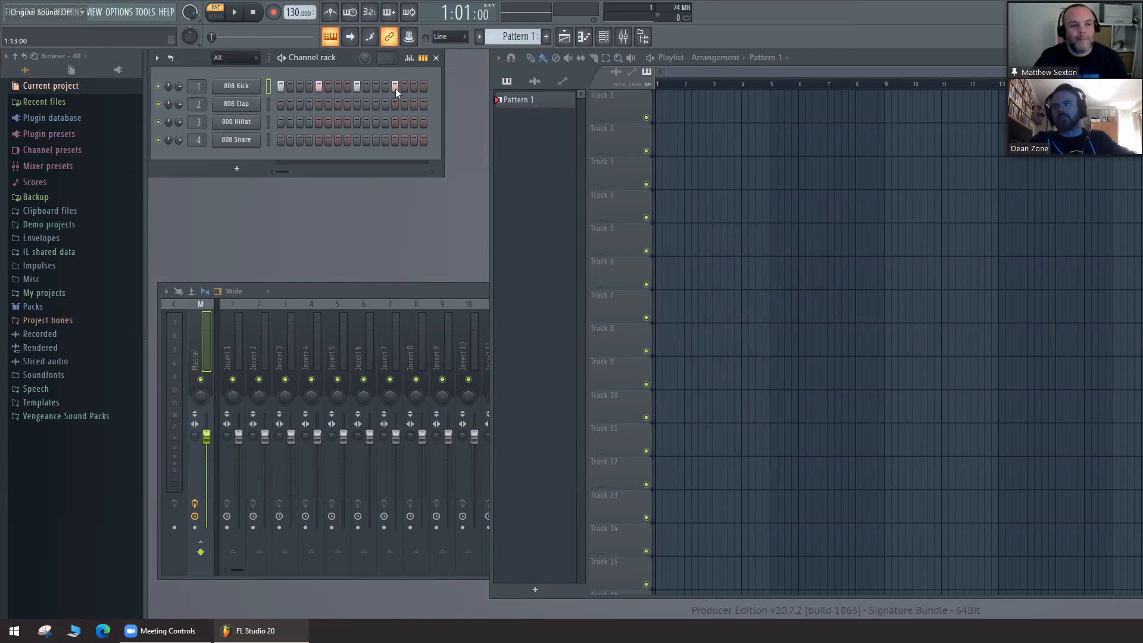
pyautogui.press('space')
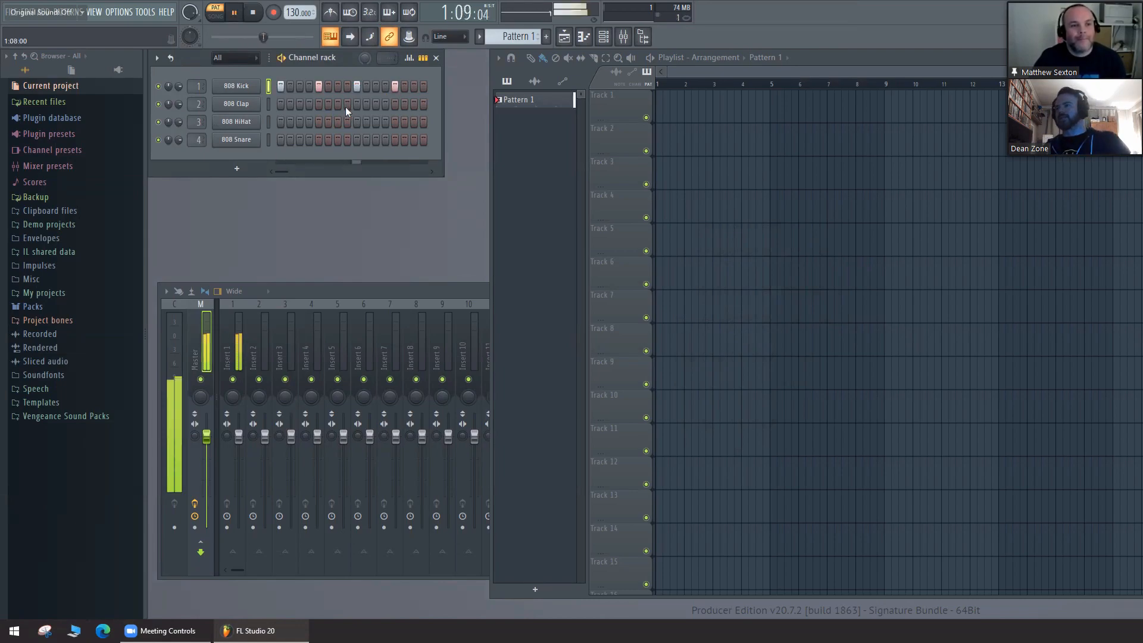
pyautogui.press('space')
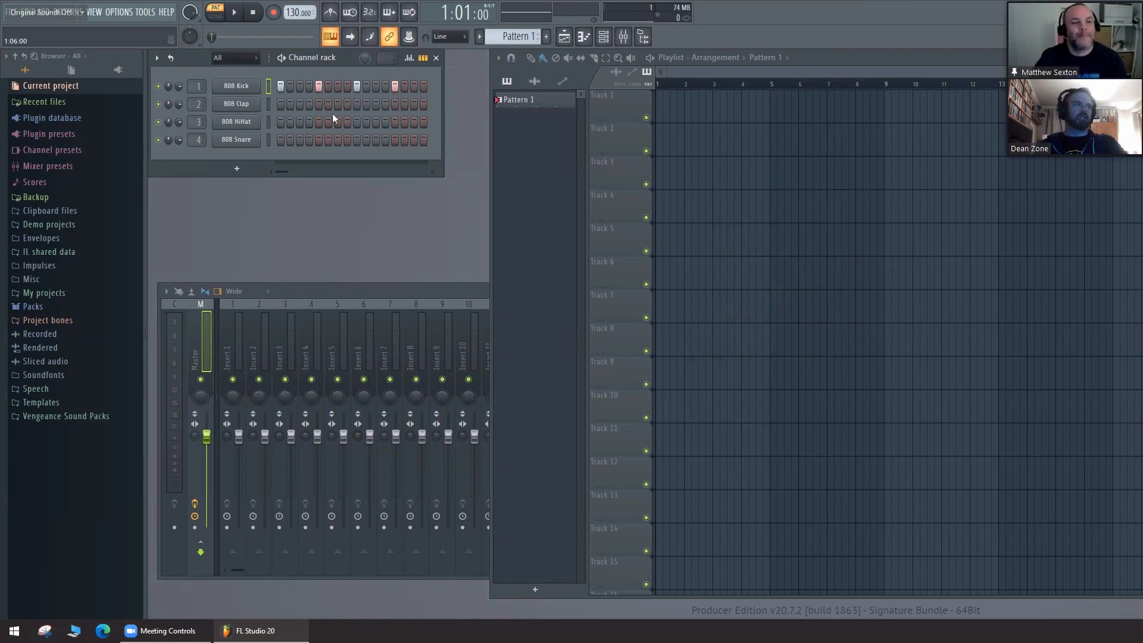
# Step: Open the piano roll for the 808 Kick channel and move its window fully into view over the playlist
pyautogui.rightClick(238, 88)
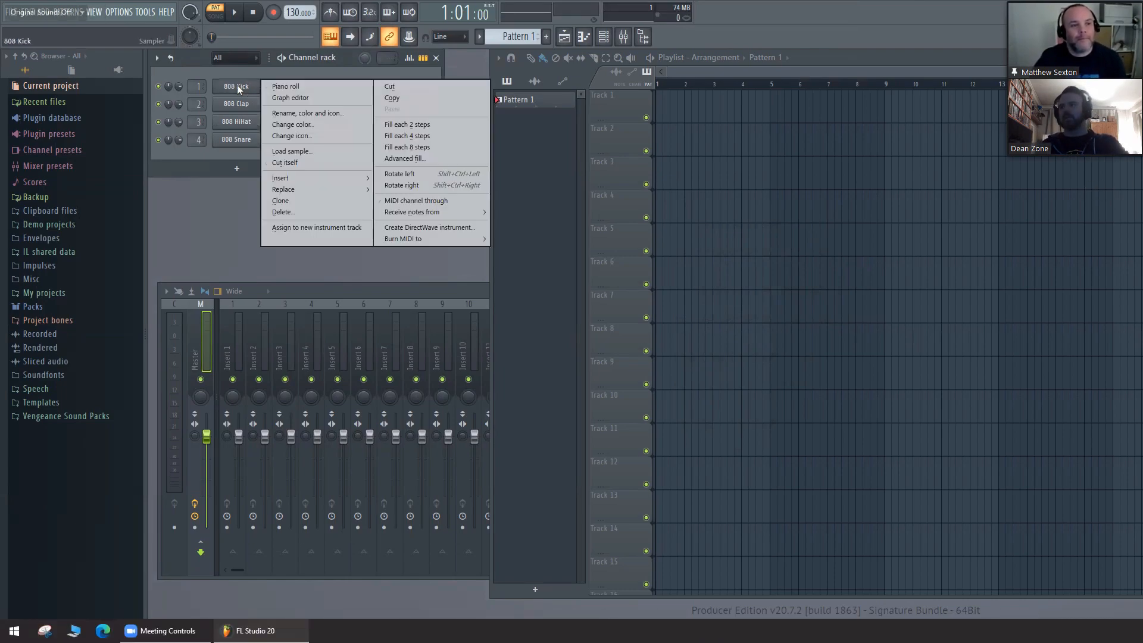
pyautogui.click(286, 86)
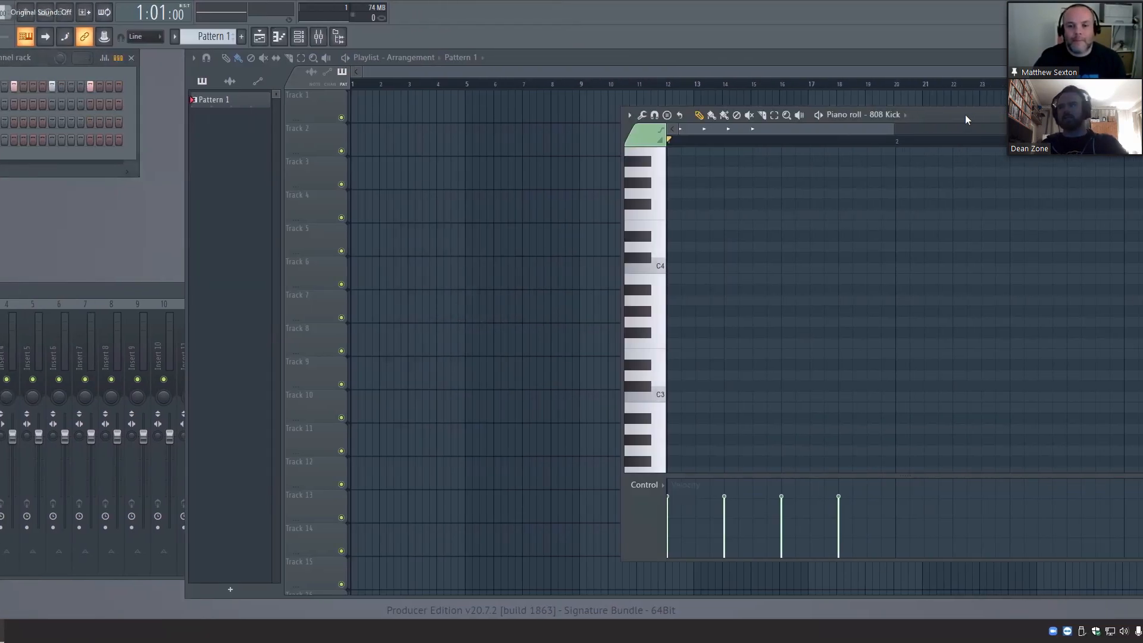
pyautogui.moveTo(965, 114); pyautogui.dragTo(792, 102)
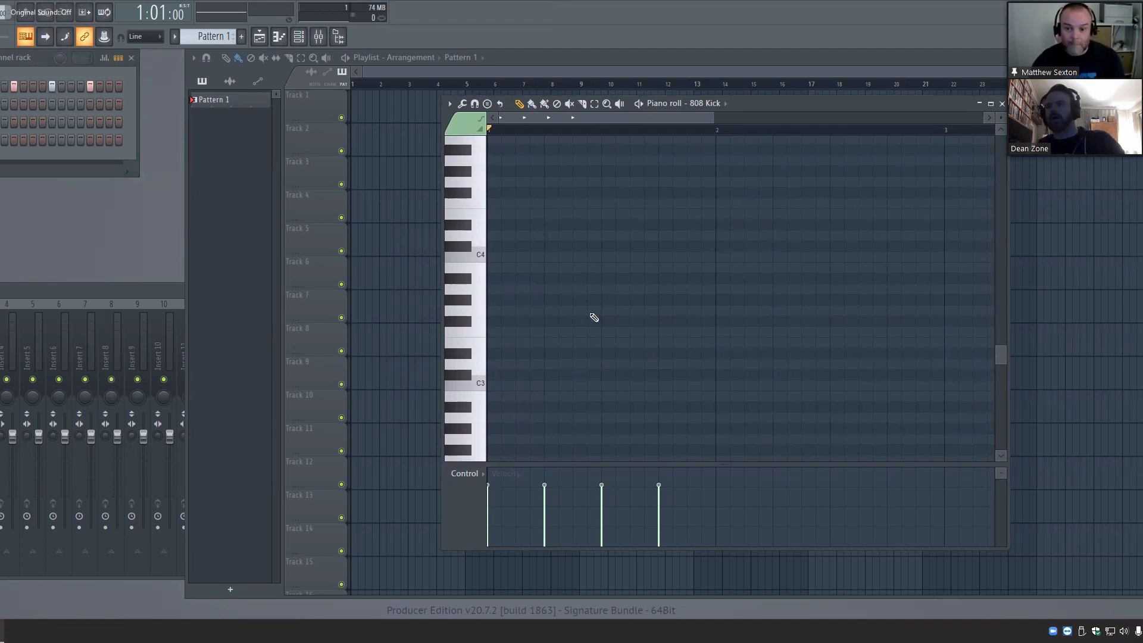
# Step: Lengthen the first and second C5 kick notes in the piano roll to one step each
pyautogui.scroll(-5, 594, 321)
pyautogui.scroll(9, 595, 326)
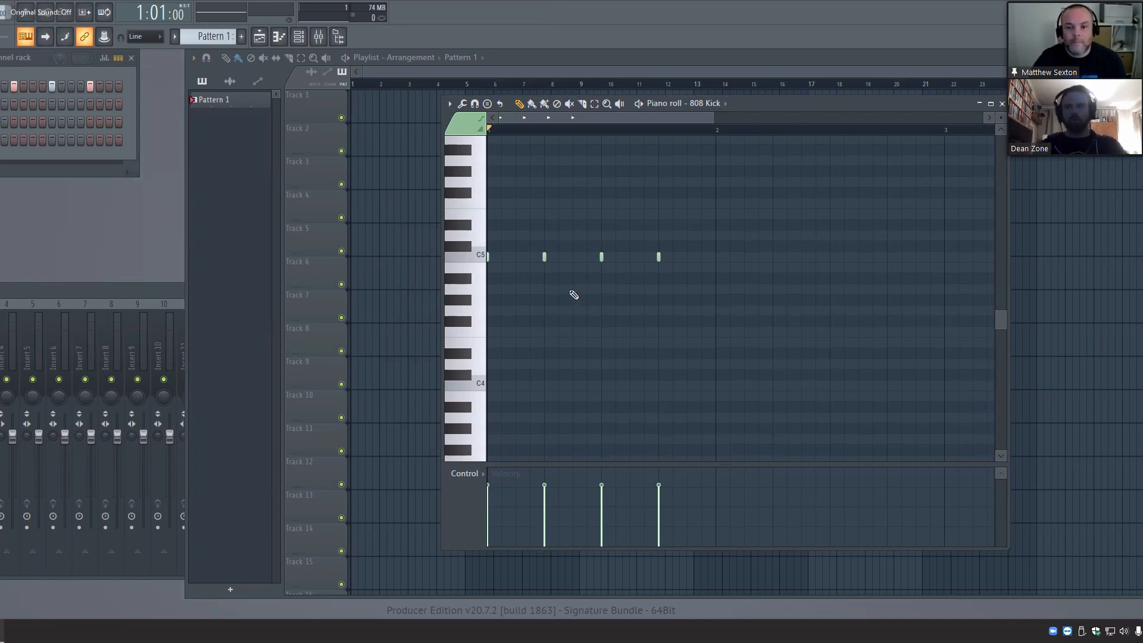
pyautogui.keyDown('ctrl'); pyautogui.scroll(5, 551, 294); pyautogui.keyUp('ctrl')
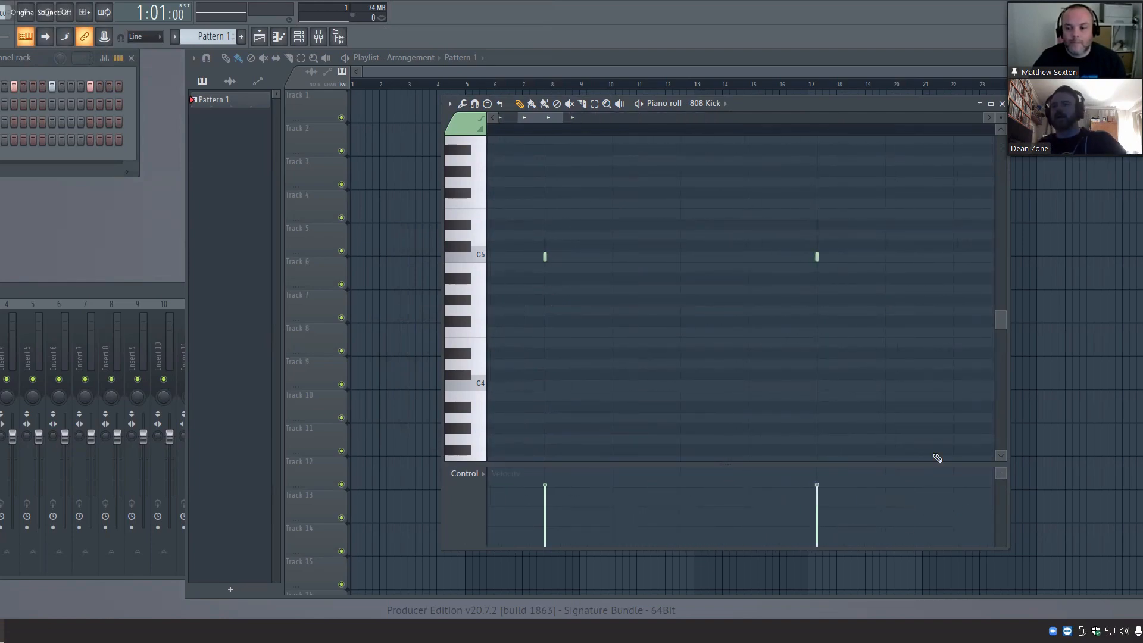
pyautogui.moveTo(533, 123); pyautogui.dragTo(513, 123)
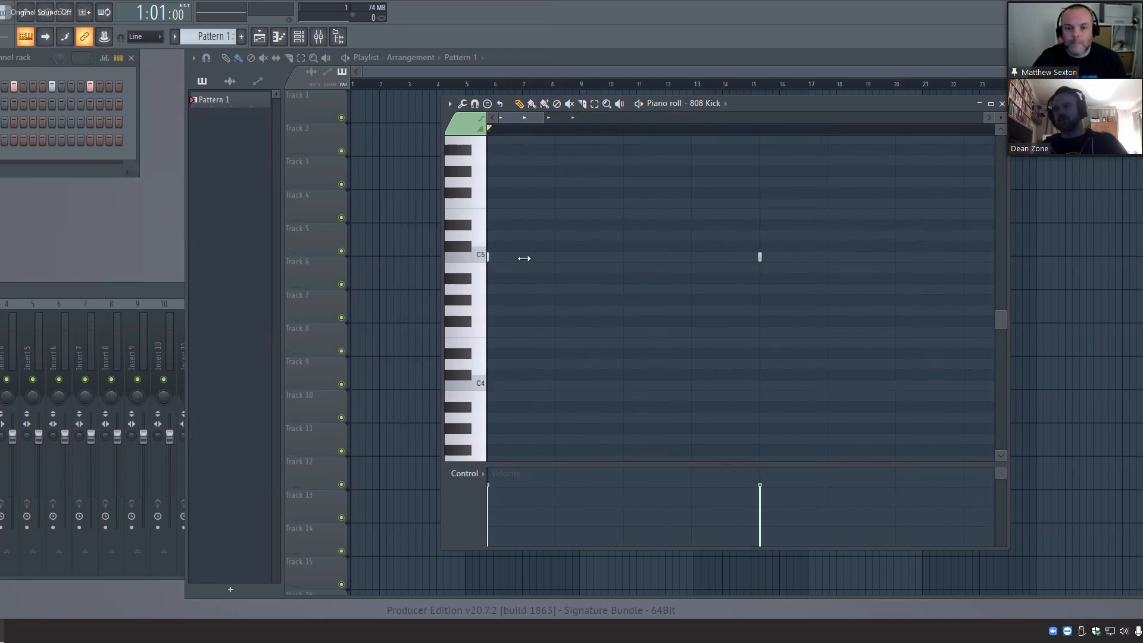
pyautogui.moveTo(524, 259); pyautogui.dragTo(550, 258)
pyautogui.click(762, 257)
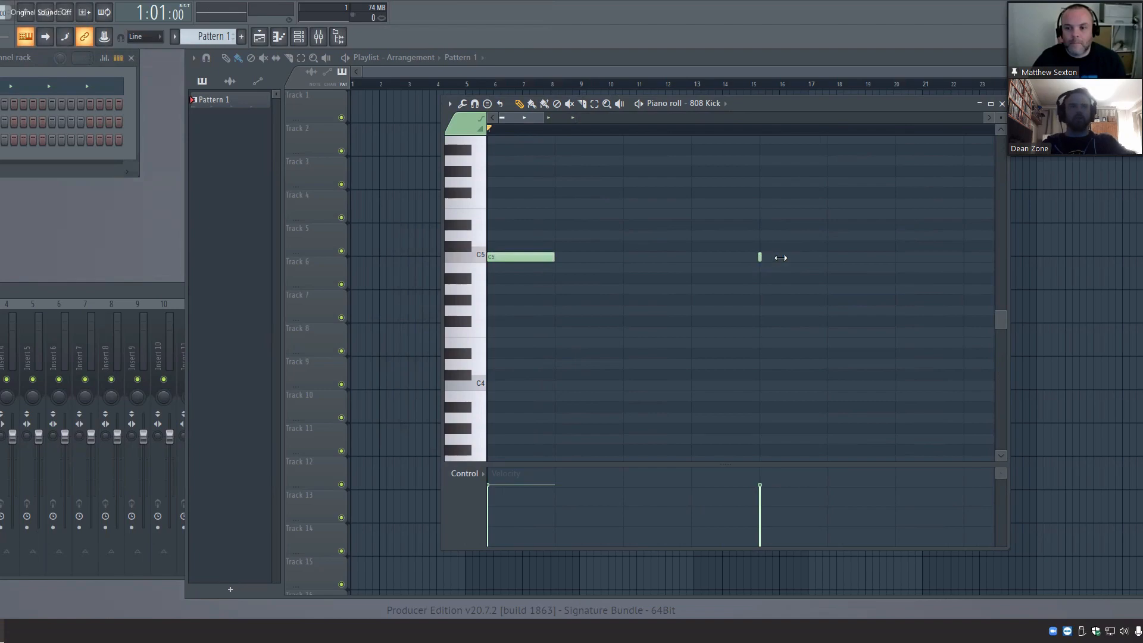
pyautogui.moveTo(781, 258); pyautogui.dragTo(811, 258)
pyautogui.hotkey('alt', 'Tab')
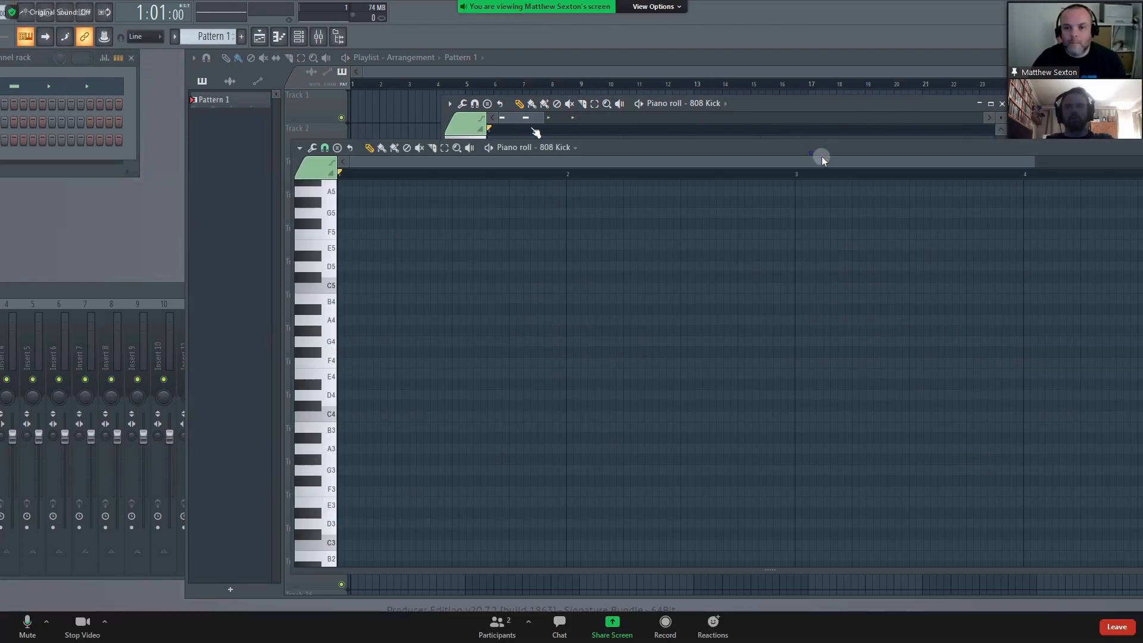
# Step: Lengthen the third and fourth C5 kick notes to one step each
pyautogui.moveTo(528, 119); pyautogui.dragTo(569, 120)
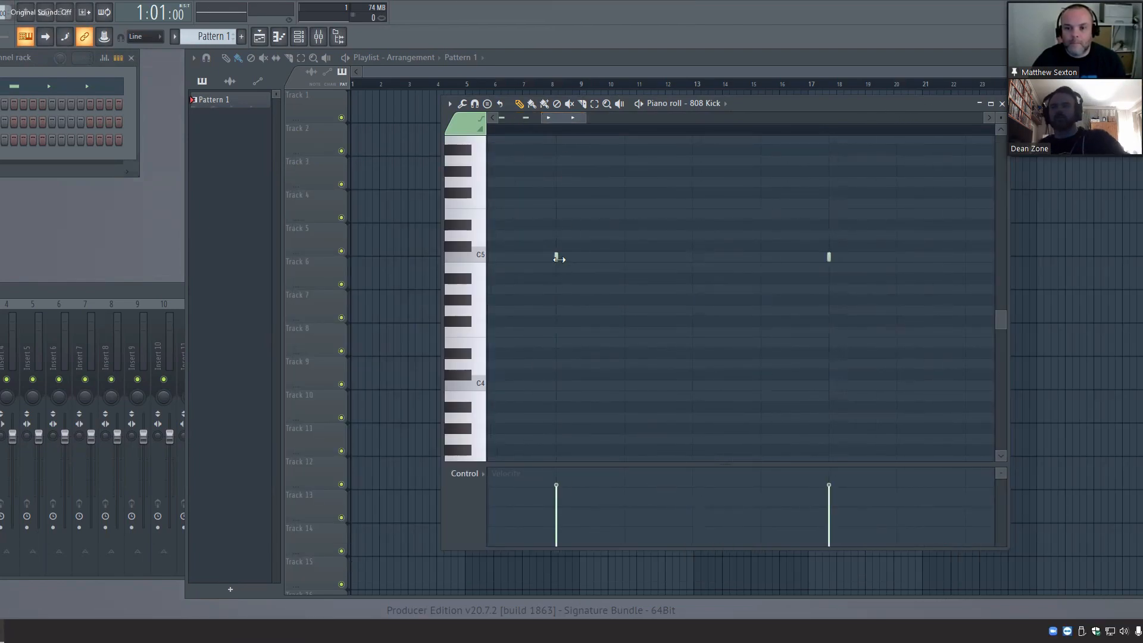
pyautogui.moveTo(557, 258); pyautogui.dragTo(624, 258)
pyautogui.click(830, 257)
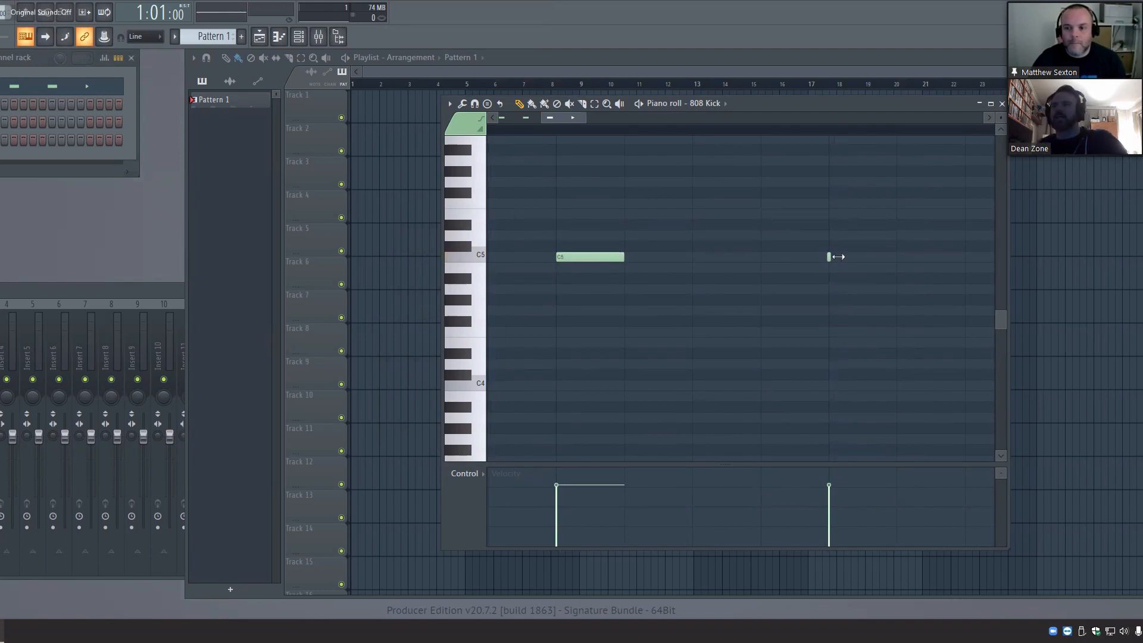
pyautogui.moveTo(837, 256); pyautogui.dragTo(891, 258)
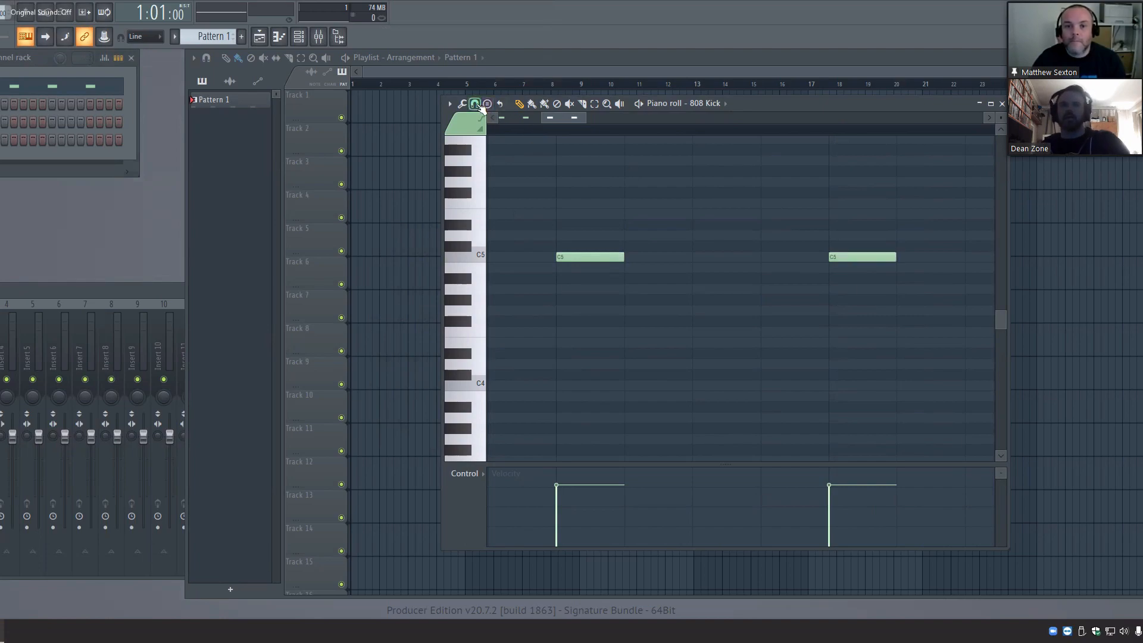
# Step: Set the piano roll snap to 1/4 step and select the Paint tool
pyautogui.click(475, 104)
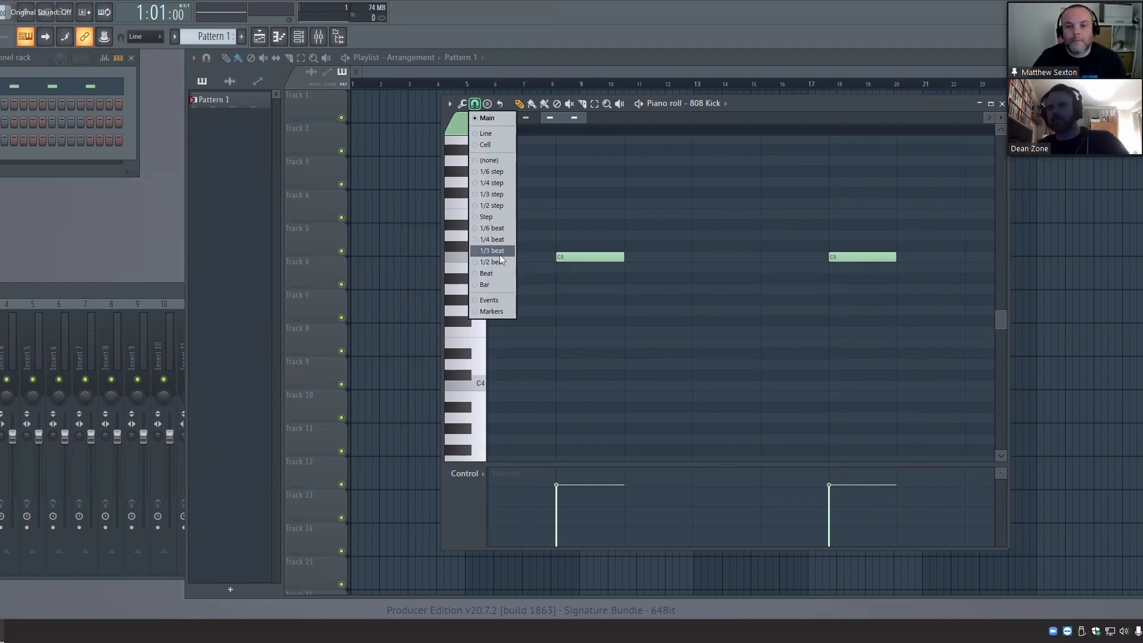
pyautogui.click(498, 182)
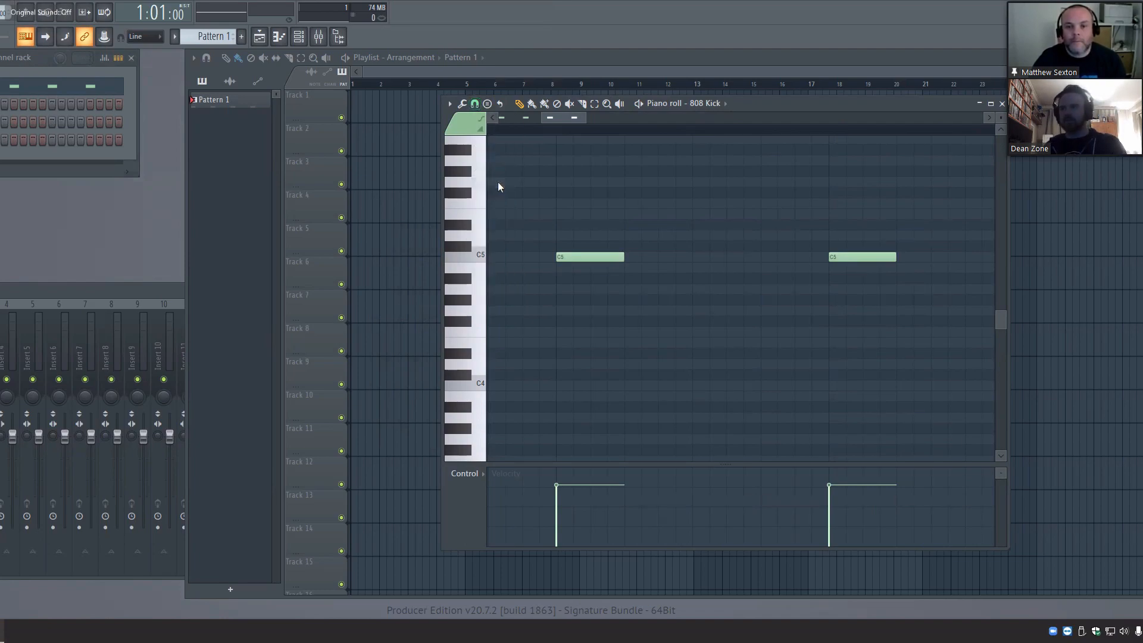
pyautogui.click(531, 105)
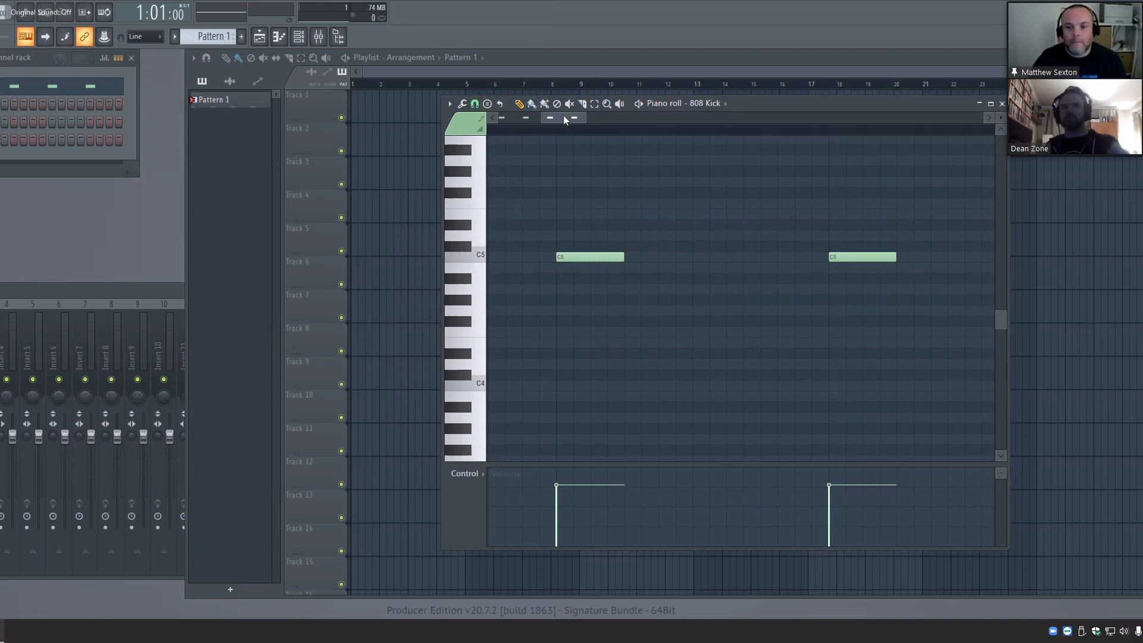
pyautogui.scroll(-3, 641, 305)
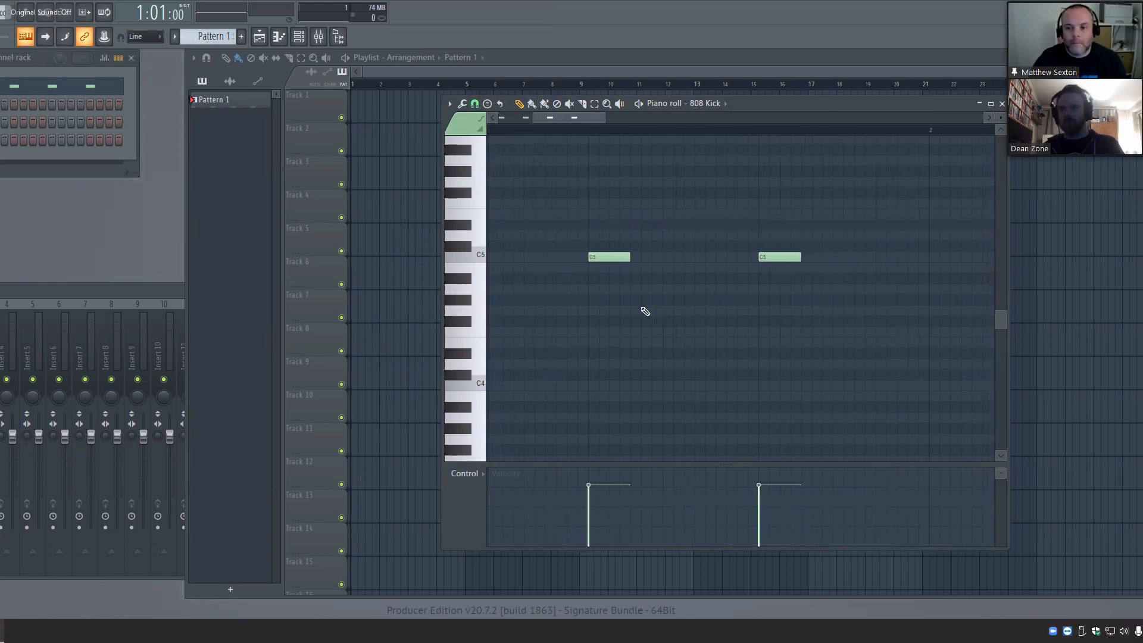
pyautogui.scroll(-5, 675, 372)
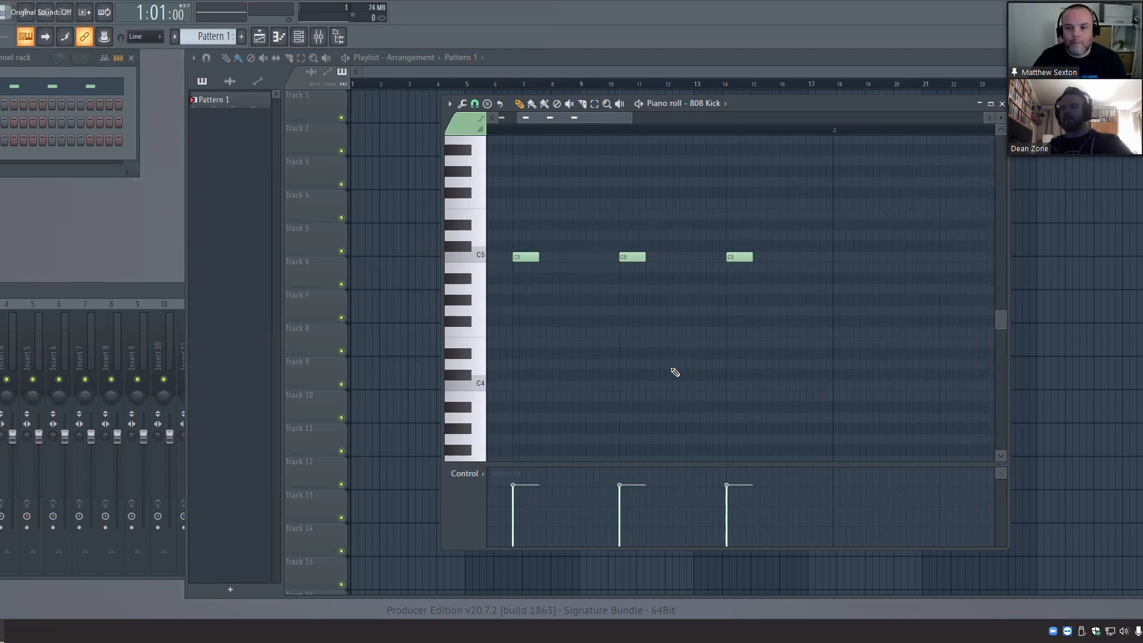
pyautogui.moveTo(584, 121); pyautogui.dragTo(551, 120)
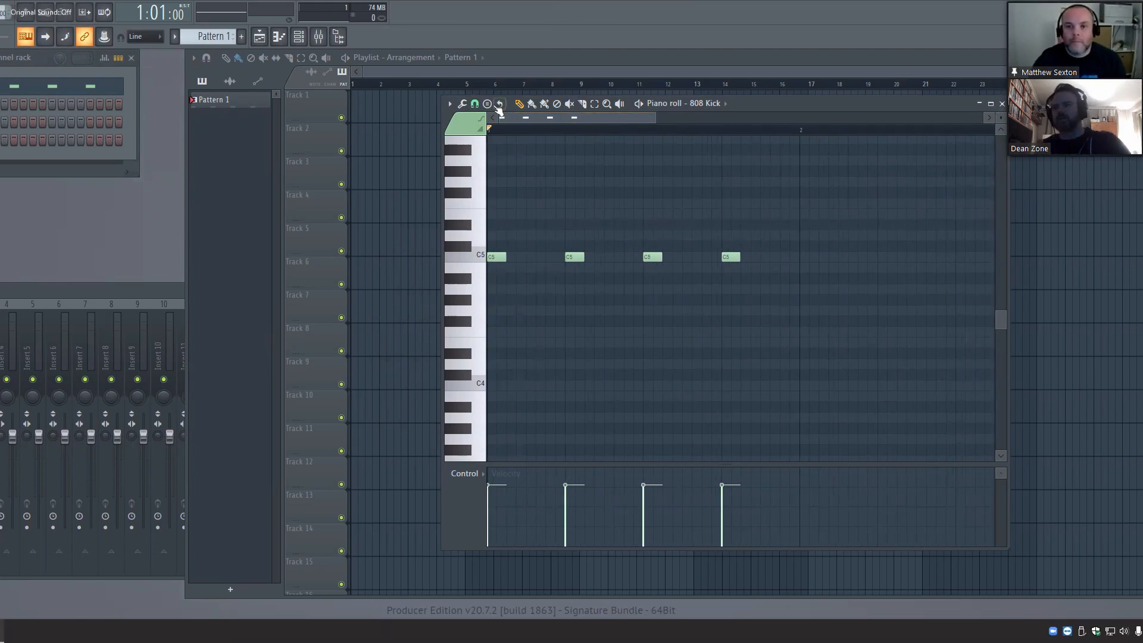
pyautogui.click(532, 105)
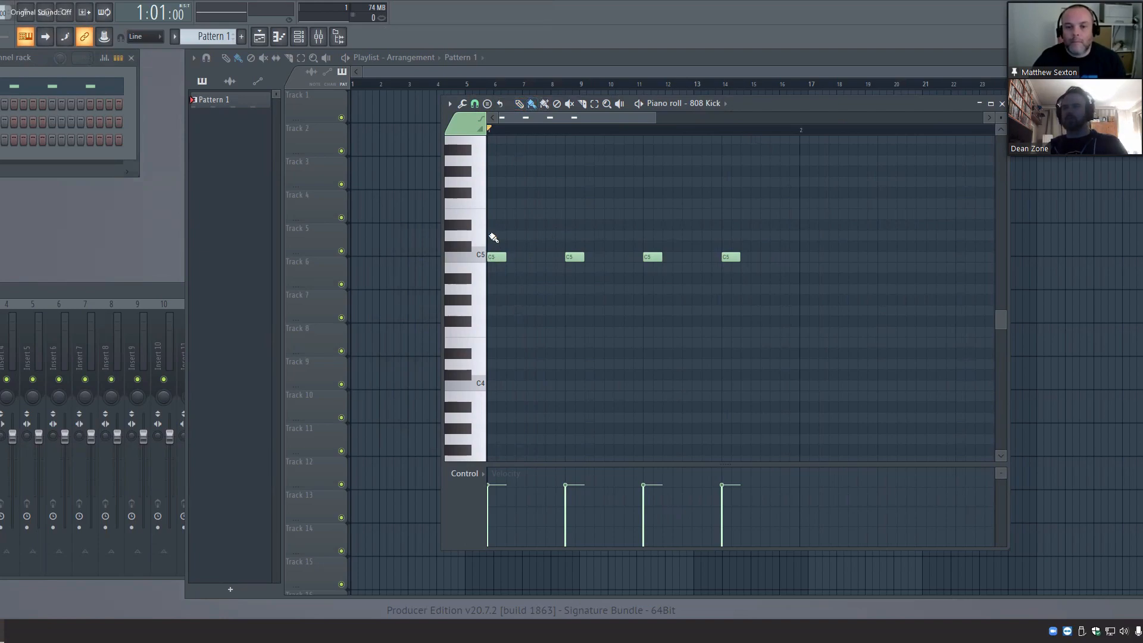
# Step: Paint kick notes at A4, B4 and A4, one in each gap between the C5 notes, and play back the pattern
pyautogui.click(535, 289)
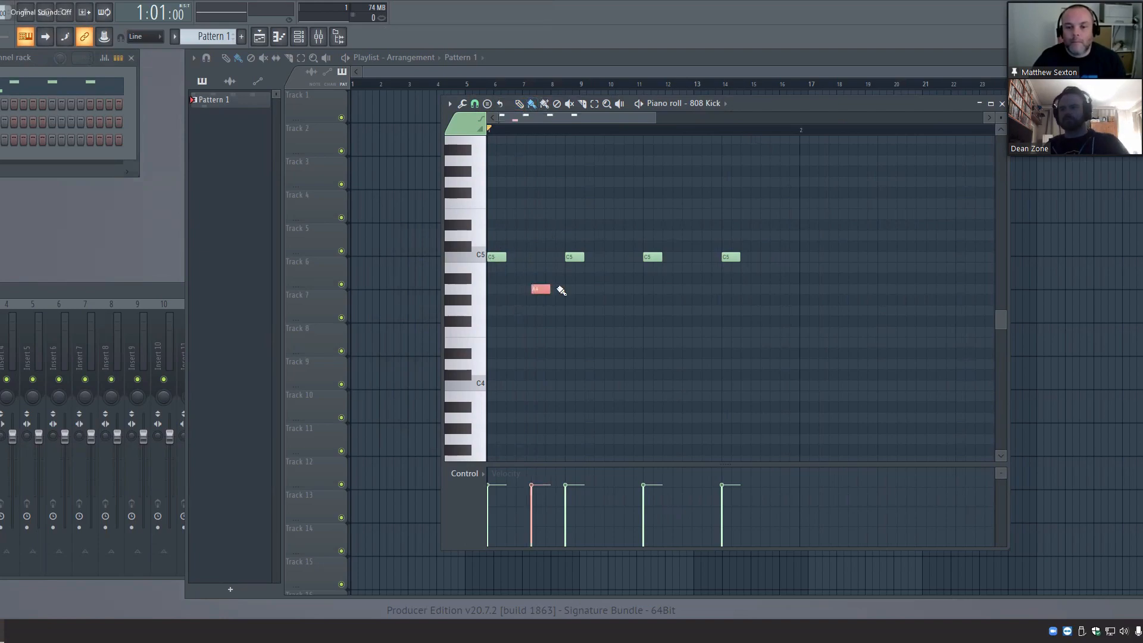
pyautogui.click(610, 268)
pyautogui.press('space')
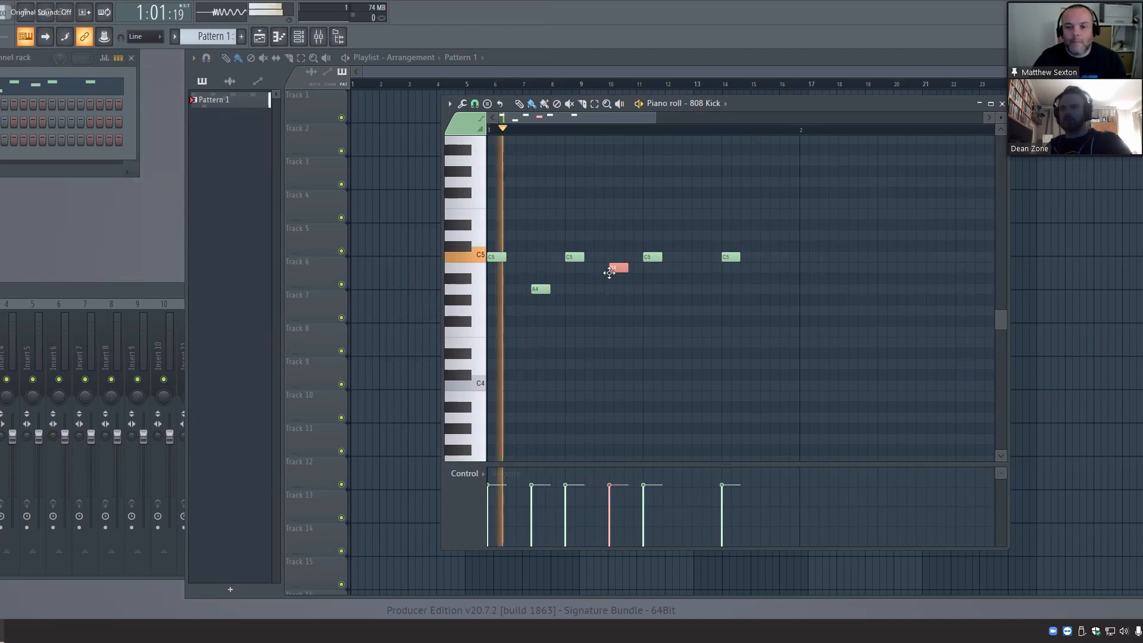
pyautogui.press('space')
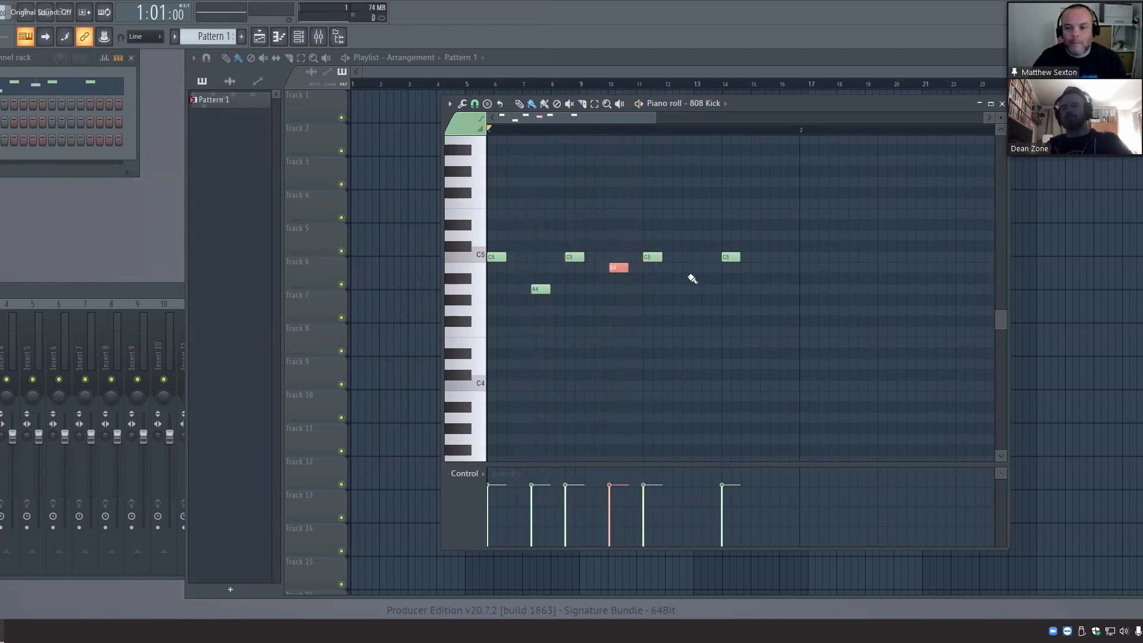
pyautogui.click(699, 288)
pyautogui.press('space')
pyautogui.press('space')
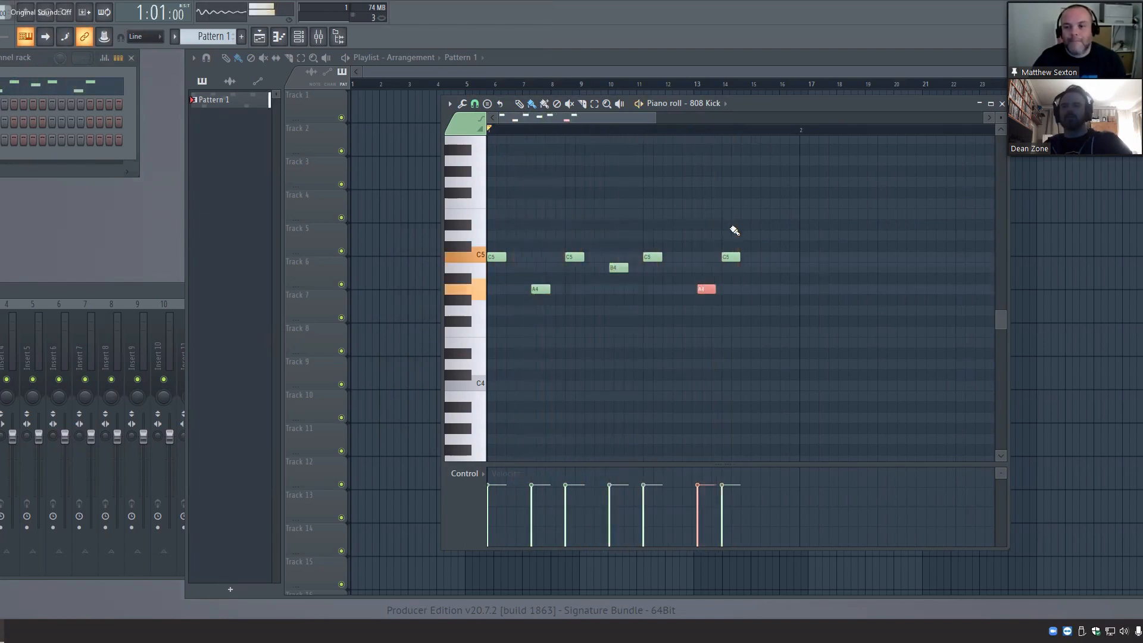
# Step: Delete the A4, B4 and A4 notes from between the C5 kick notes in the piano roll
pyautogui.rightClick(541, 289)
pyautogui.rightClick(617, 268)
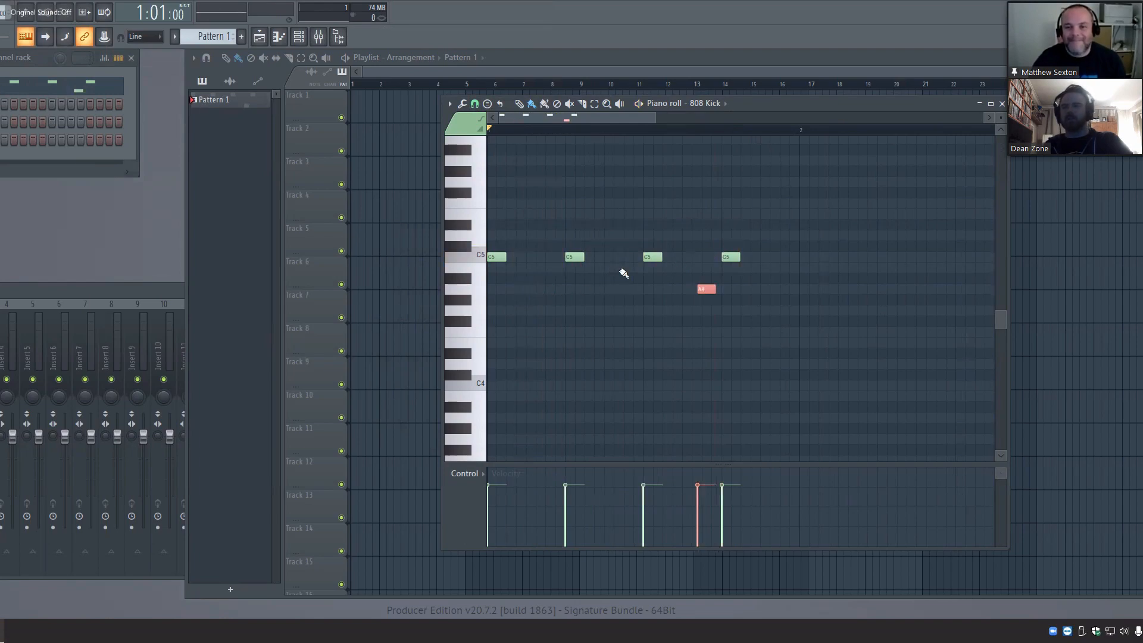
pyautogui.rightClick(704, 289)
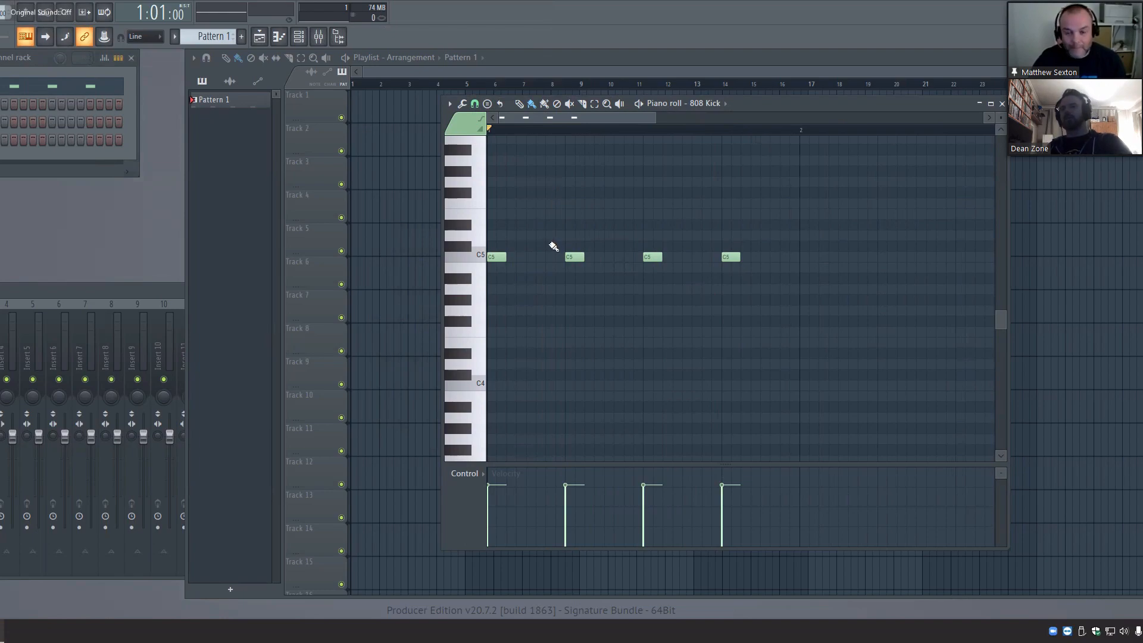
# Step: Select all four C5 kick notes, move them up to D#5 and play back the pattern
pyautogui.moveTo(489, 245); pyautogui.dragTo(764, 271)
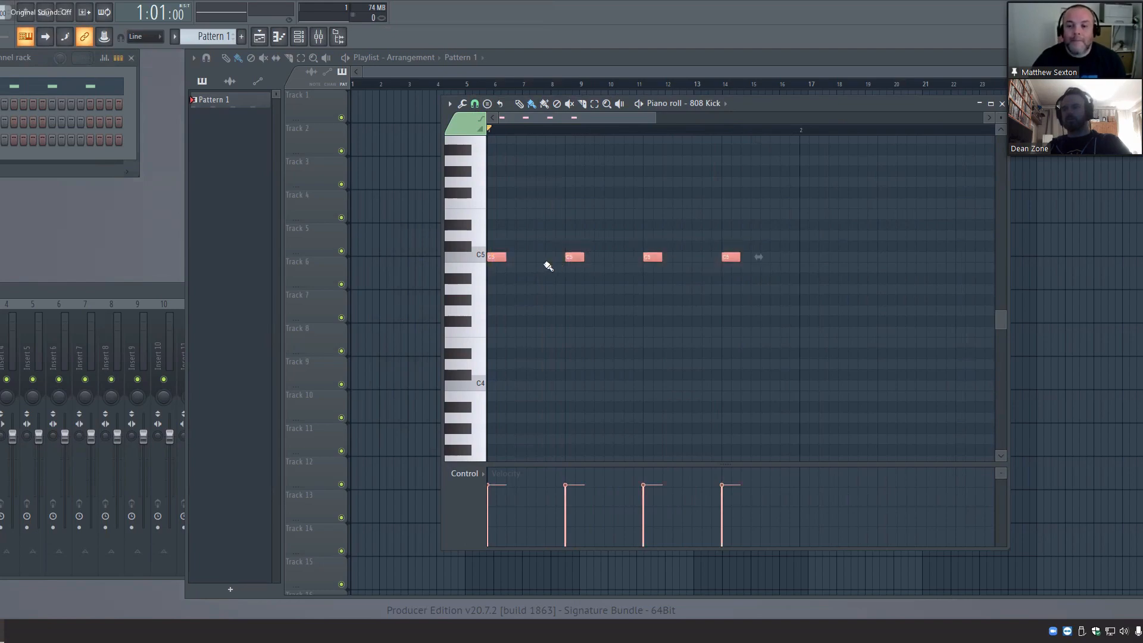
pyautogui.moveTo(490, 255); pyautogui.dragTo(501, 223)
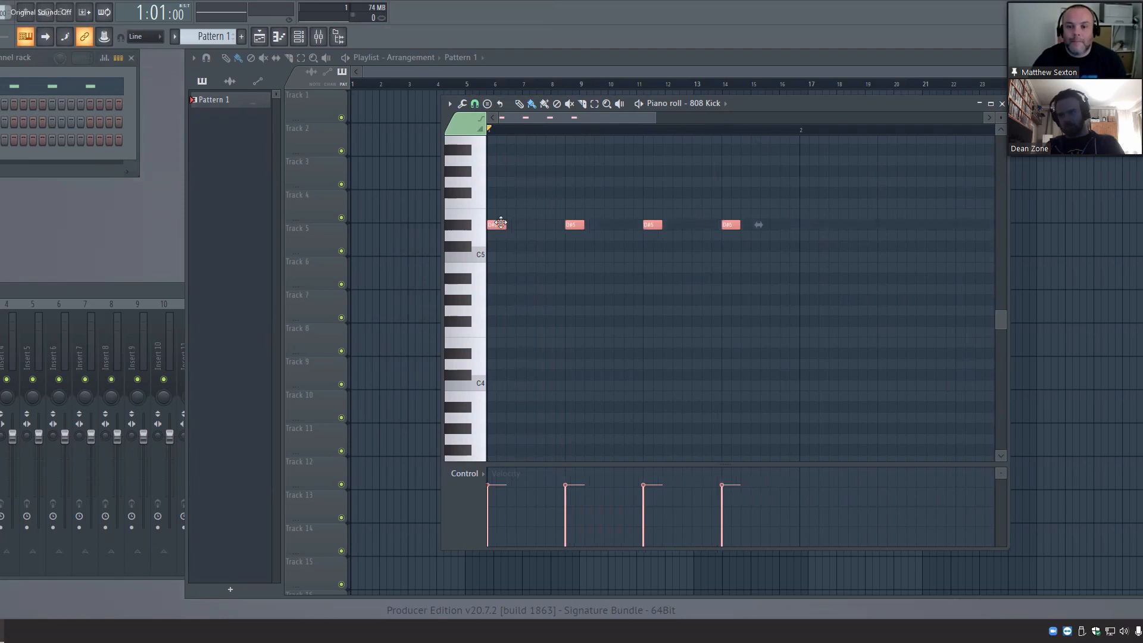
pyautogui.press('space')
pyautogui.press('space')
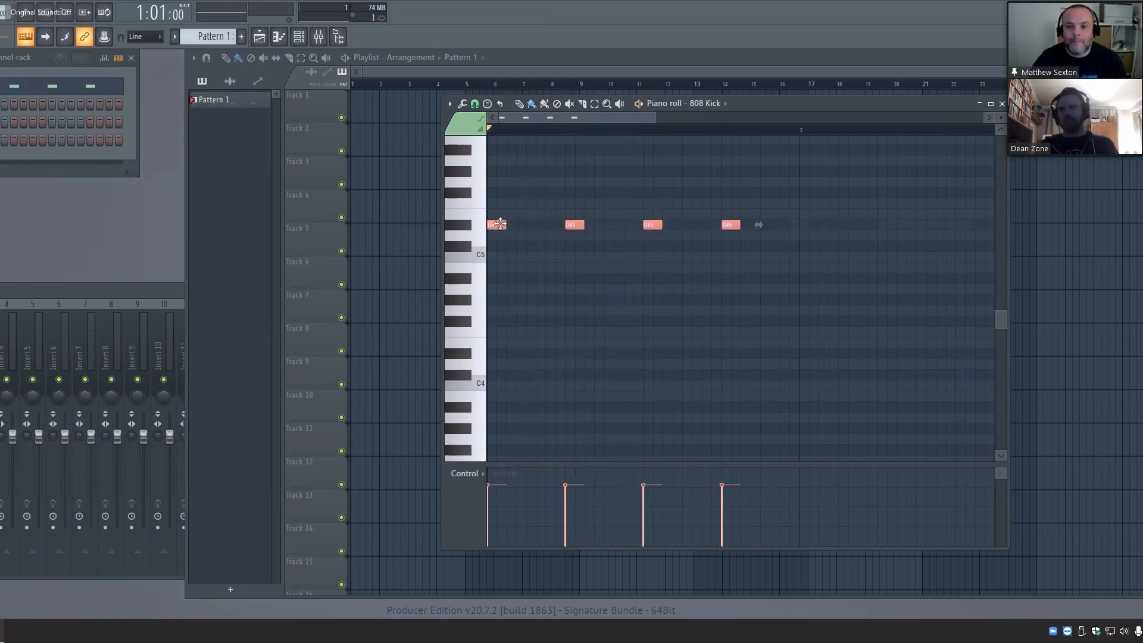
# Step: Move the four selected kick notes back down to C5 and play back the pattern
pyautogui.moveTo(500, 224); pyautogui.dragTo(496, 257)
pyautogui.press('space')
pyautogui.press('space')
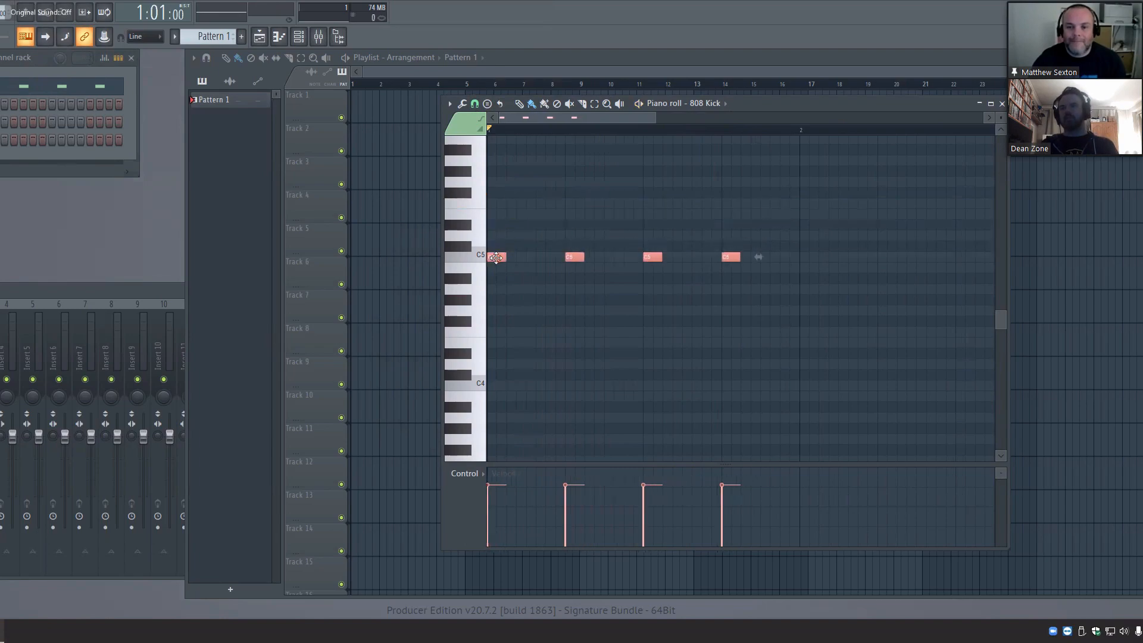
pyautogui.press('space')
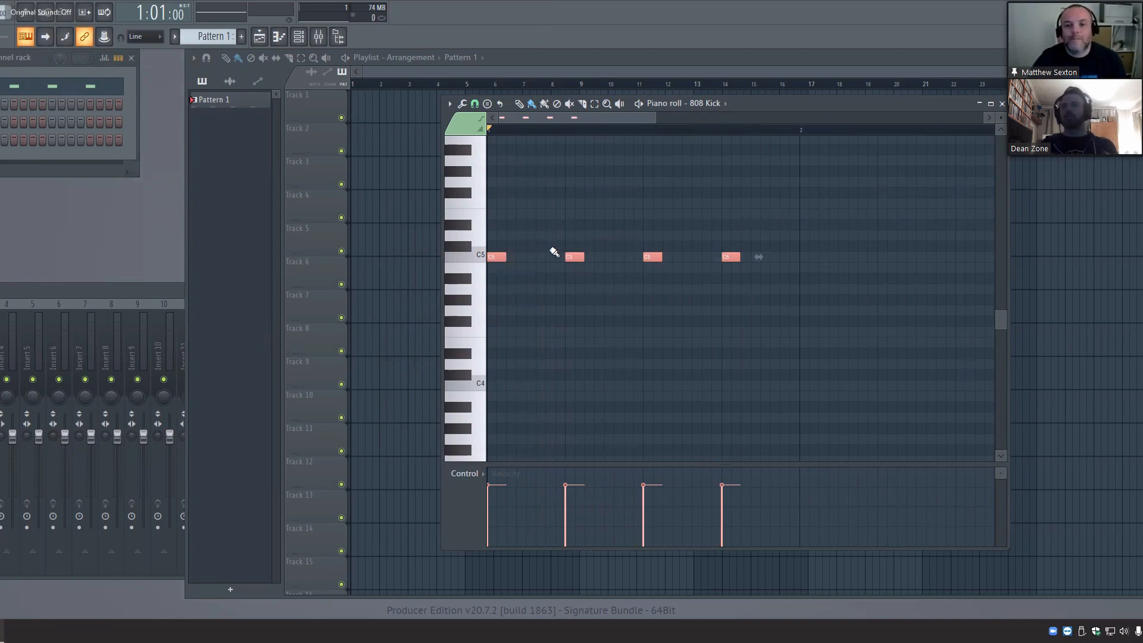
# Step: Paint a D#5 note between the second and third kick notes and delete it again
pyautogui.click(605, 226)
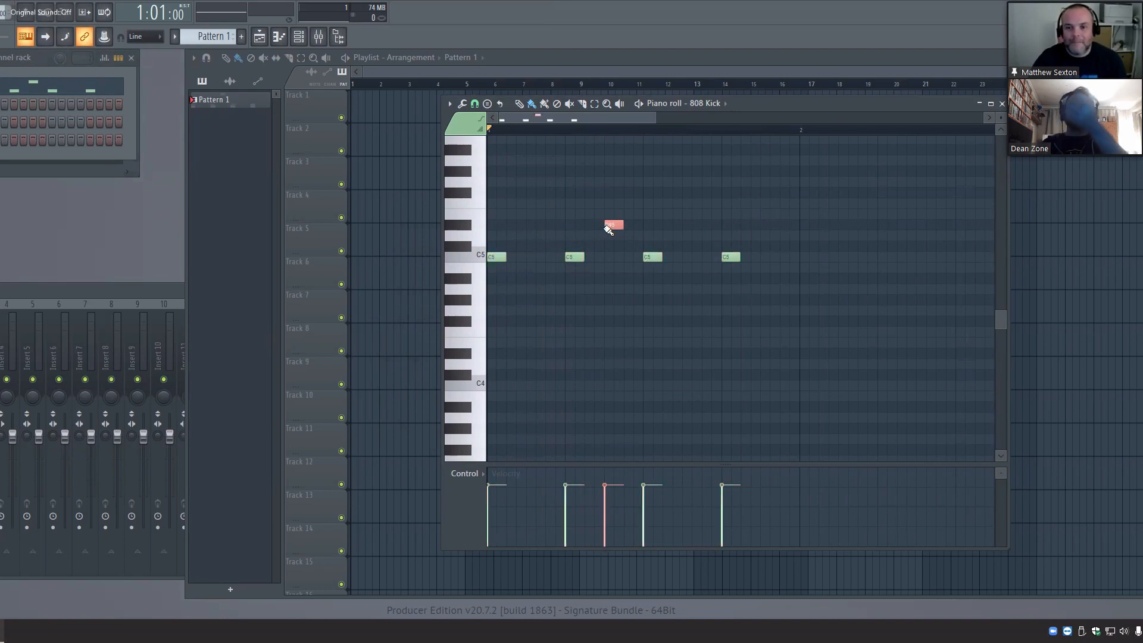
pyautogui.rightClick(609, 226)
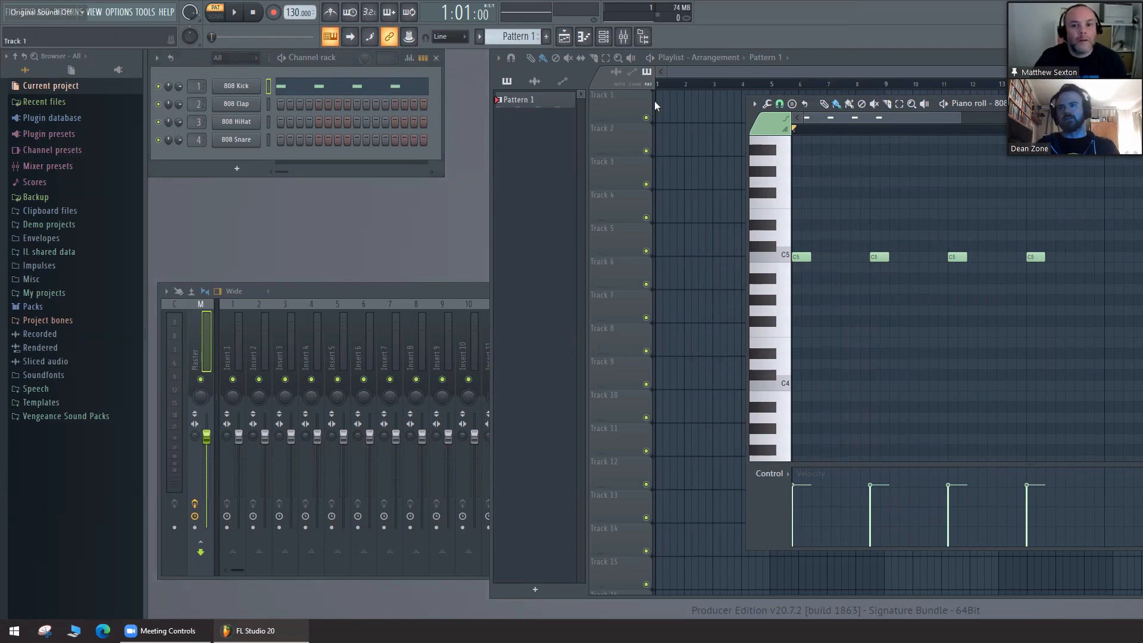
# Step: Start a MIDI file import in the piano roll and browse to the Studio > MIDI > Big Pack MIDI folder on drive D
pyautogui.click(755, 104)
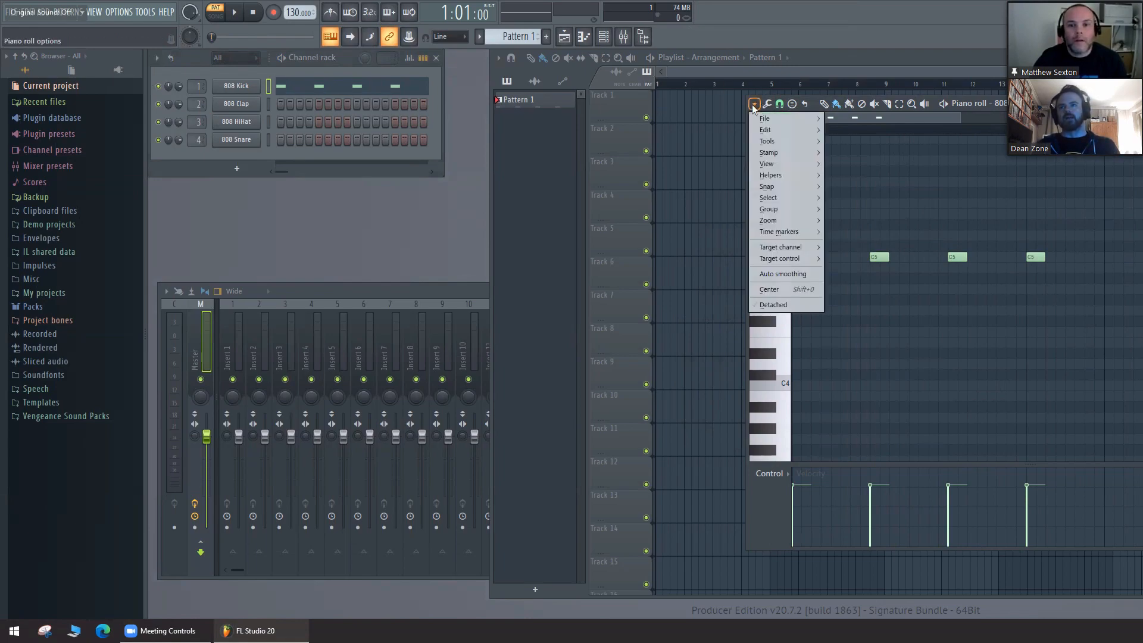
pyautogui.moveTo(765, 118)
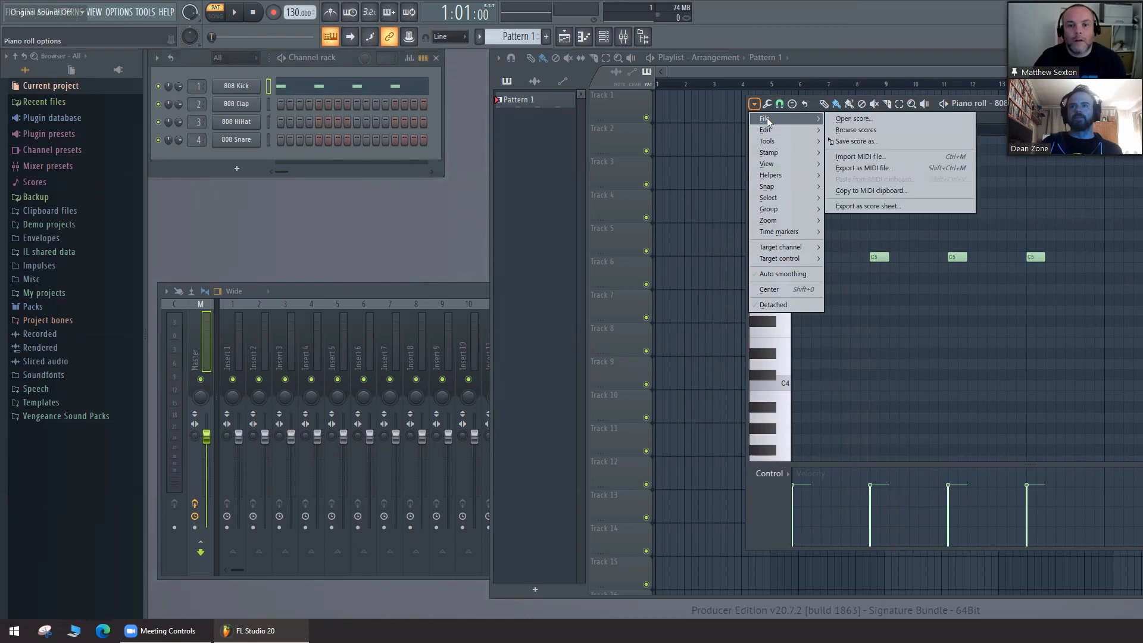
pyautogui.click(865, 158)
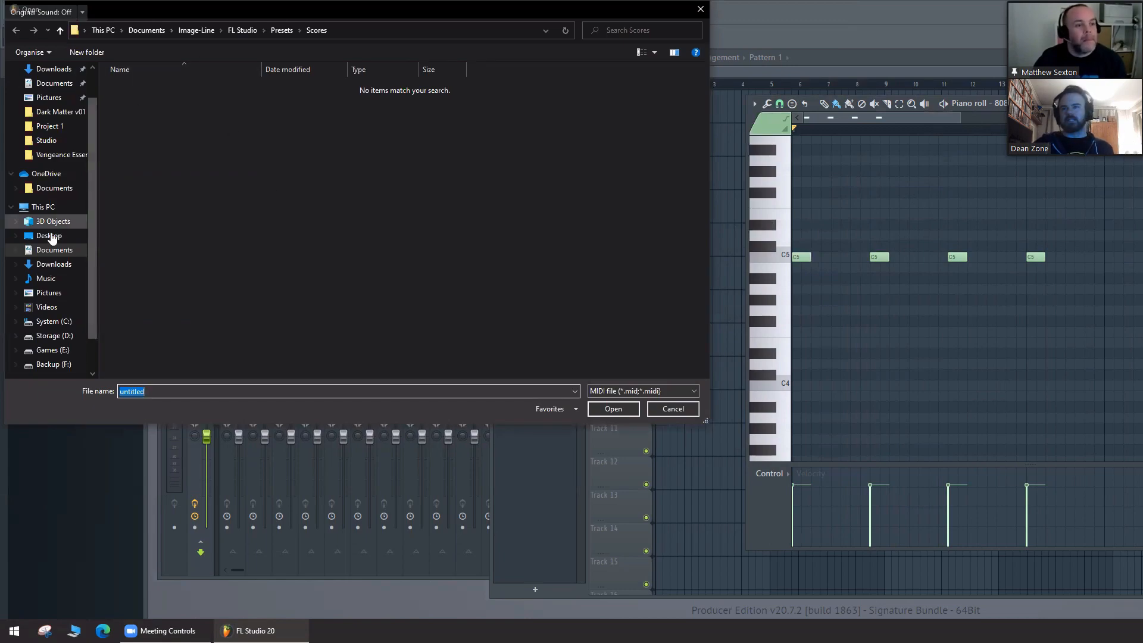
pyautogui.click(56, 335)
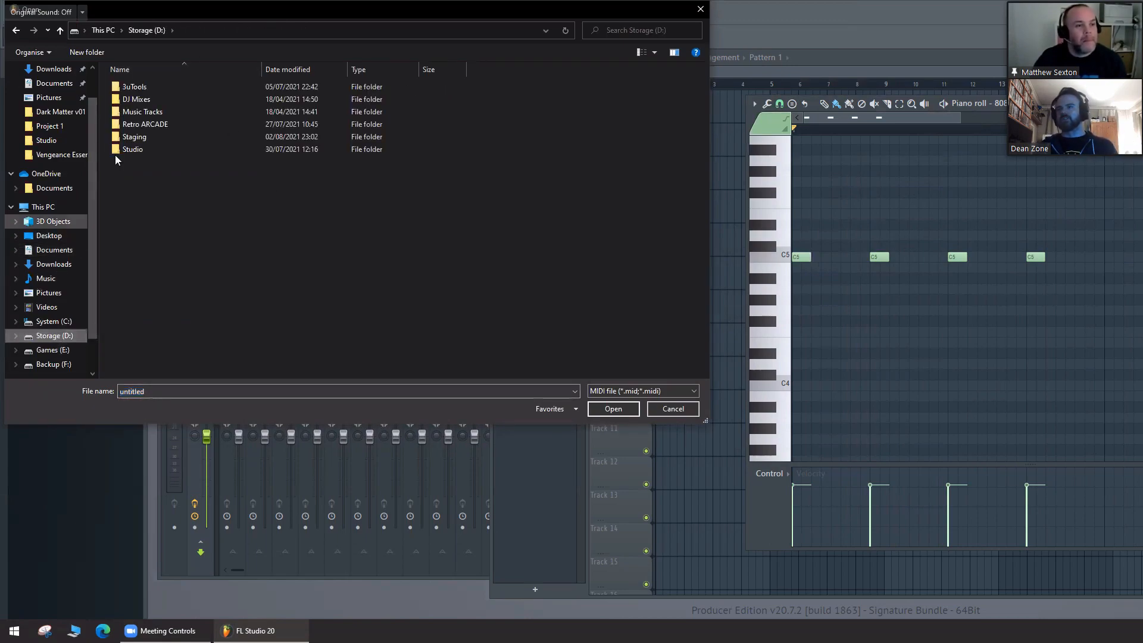
pyautogui.doubleClick(137, 149)
pyautogui.doubleClick(129, 87)
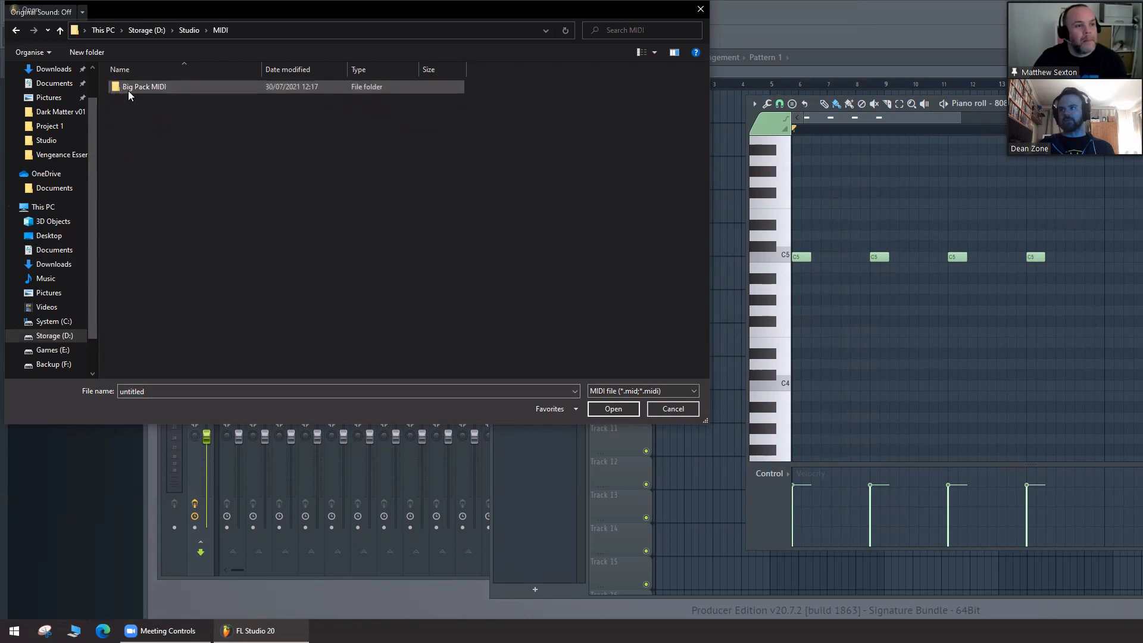
pyautogui.doubleClick(143, 87)
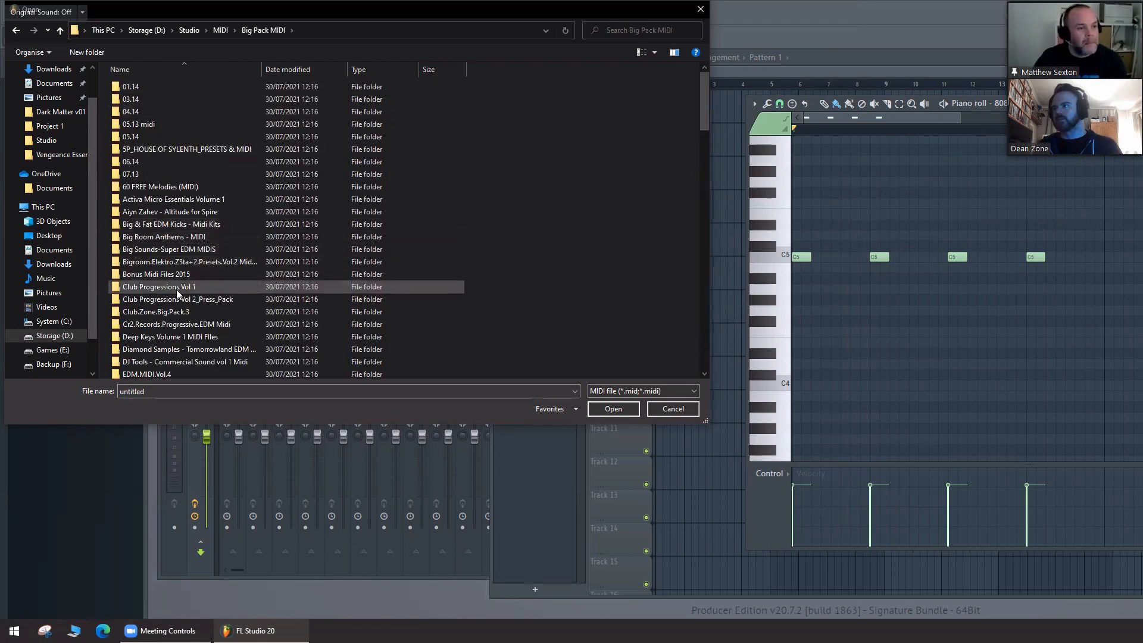
# Step: Import 01.mid from Club.Zone.Big.Pack.3 > Golden Samples Club Zone Vol 8 into the 808 Kick piano roll
pyautogui.doubleClick(169, 312)
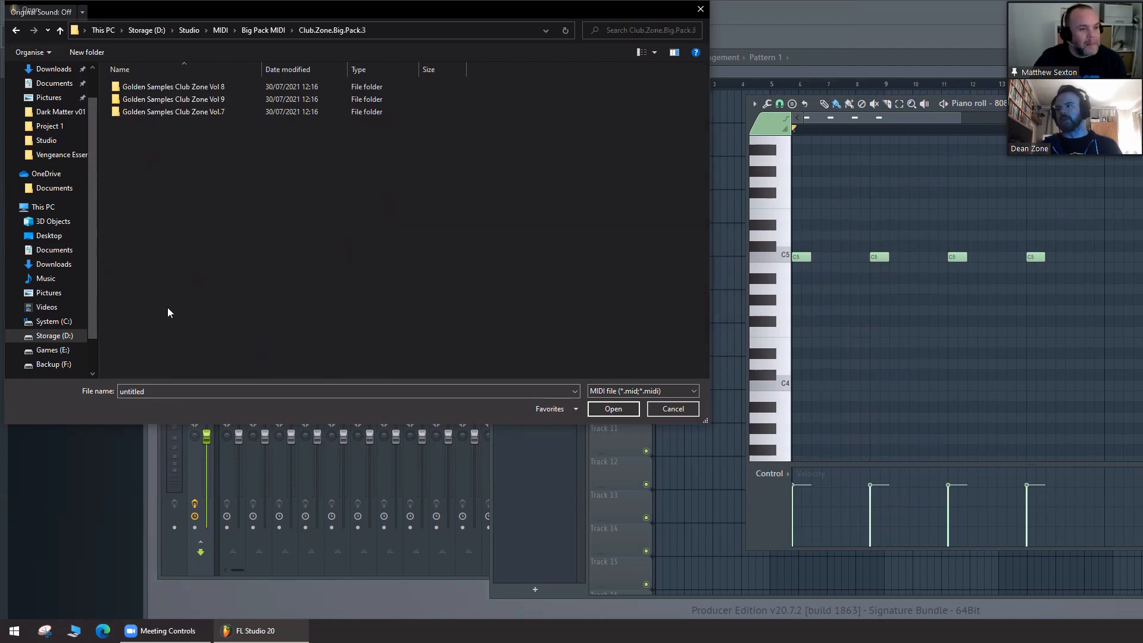
pyautogui.doubleClick(171, 87)
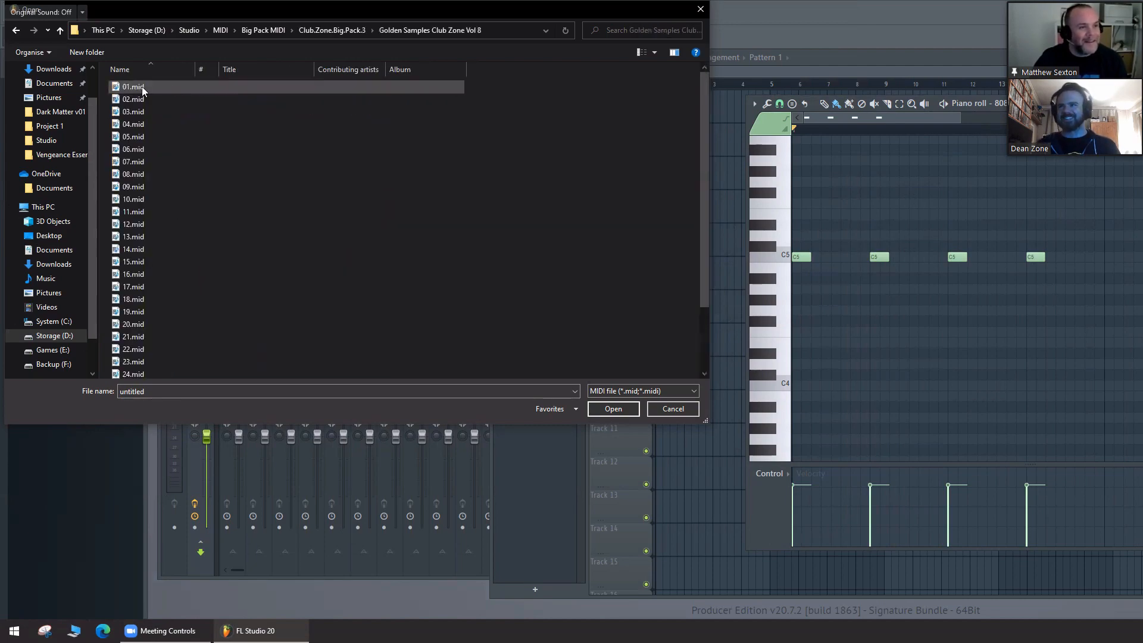
pyautogui.moveTo(140, 87); pyautogui.dragTo(519, 187)
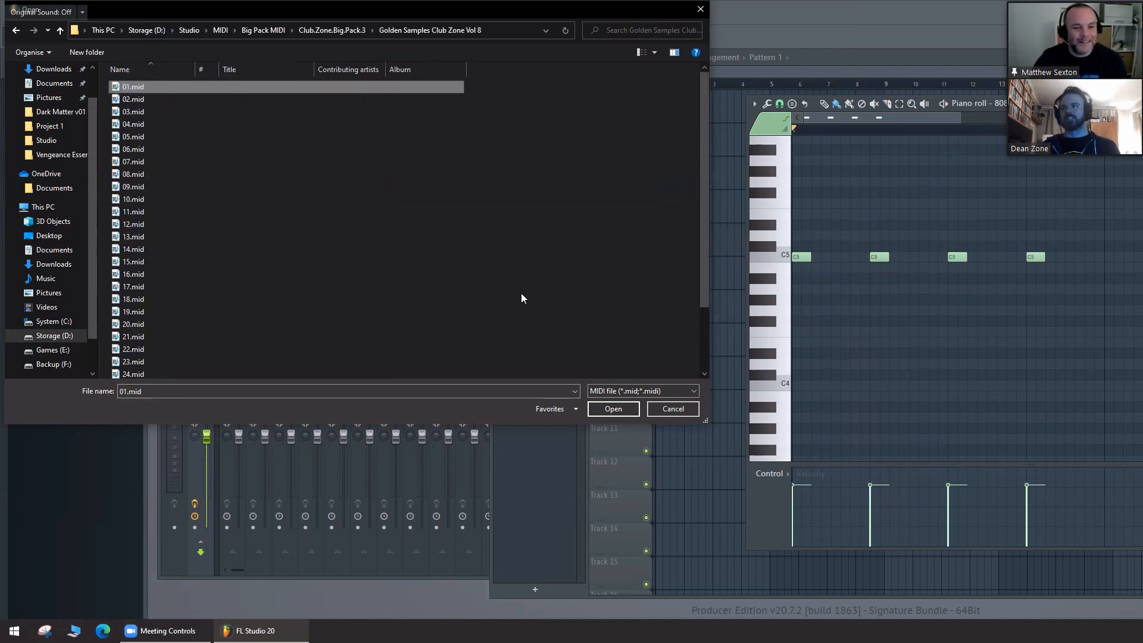
pyautogui.click(613, 409)
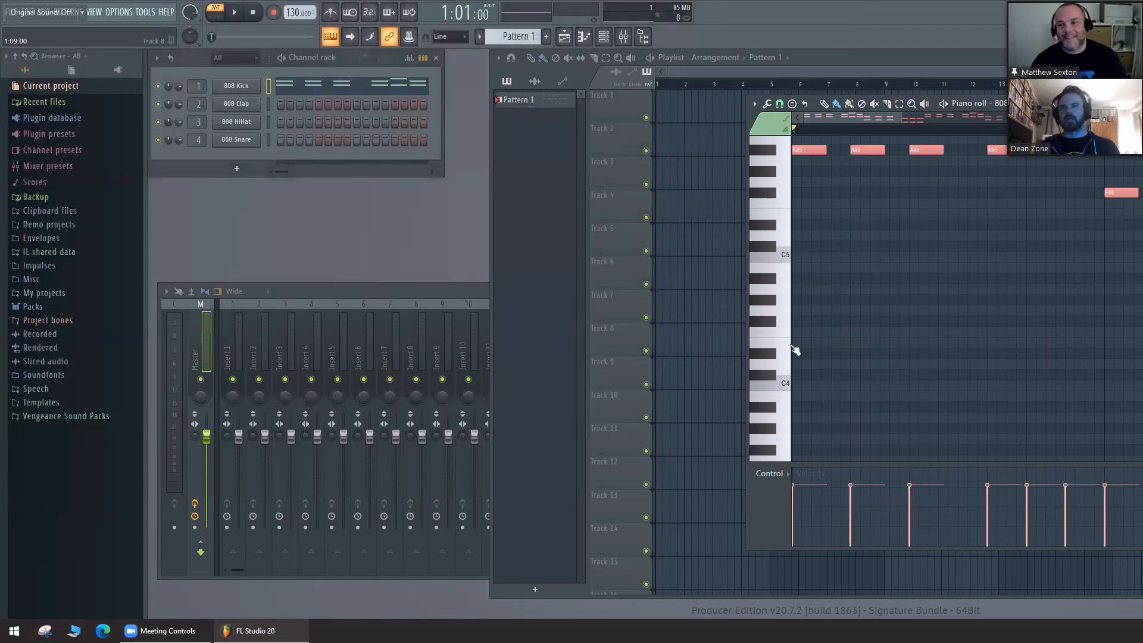
# Step: Play back the imported melody on the 808 Kick channel and stop playback
pyautogui.scroll(5, 938, 369)
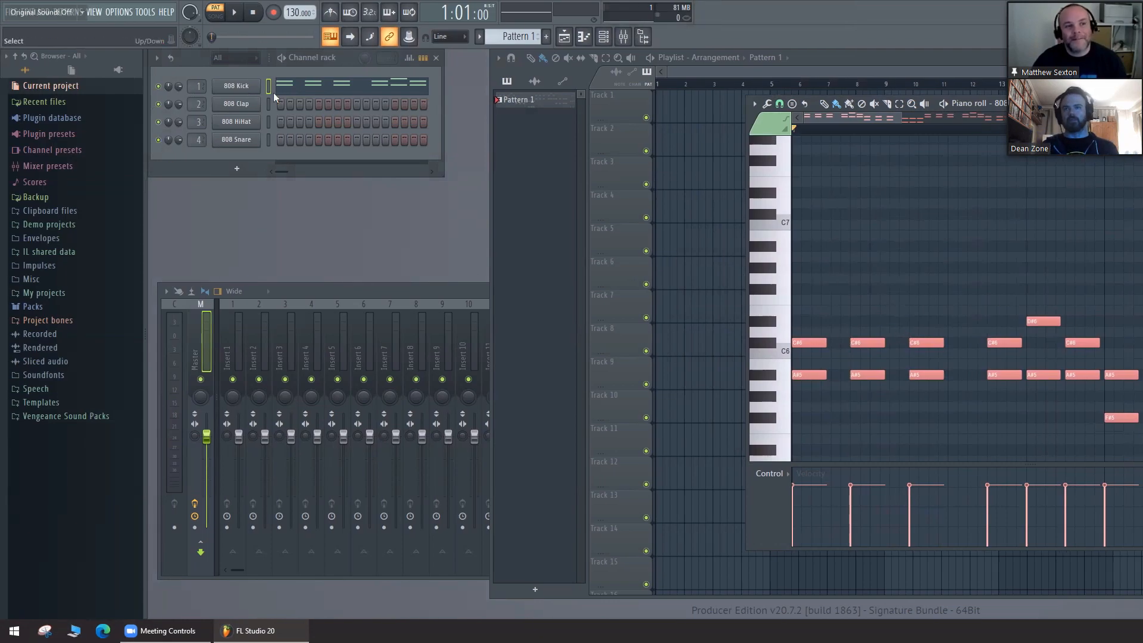
pyautogui.press('space')
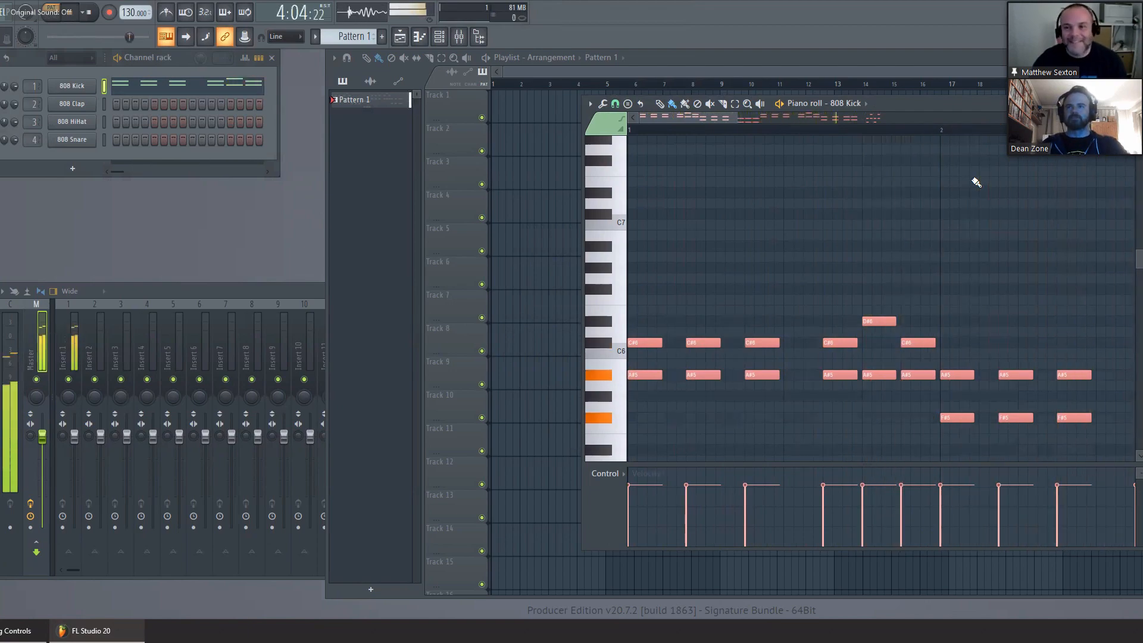
pyautogui.press('space')
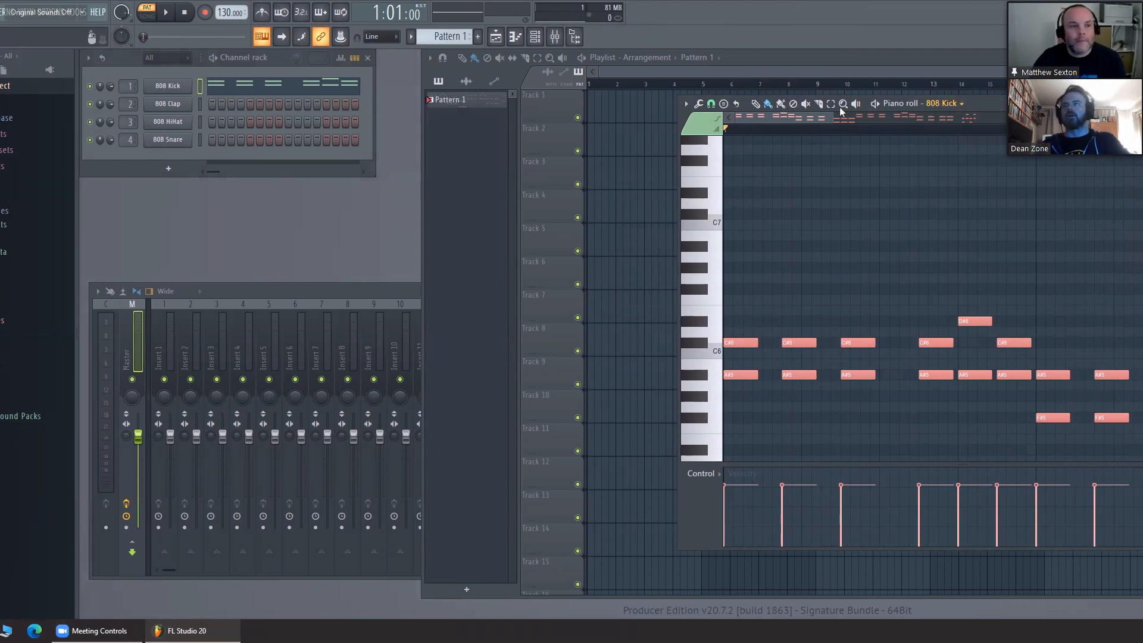
# Step: Clone the 808 Kick channel in the channel rack and delete the clone
pyautogui.rightClick(172, 87)
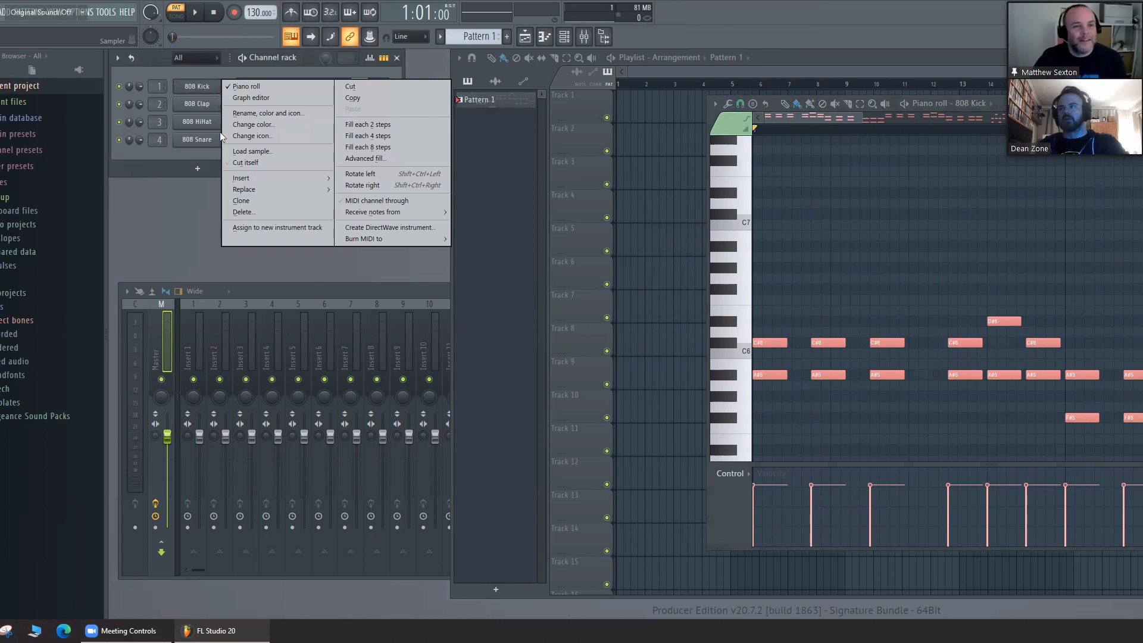
pyautogui.click(250, 201)
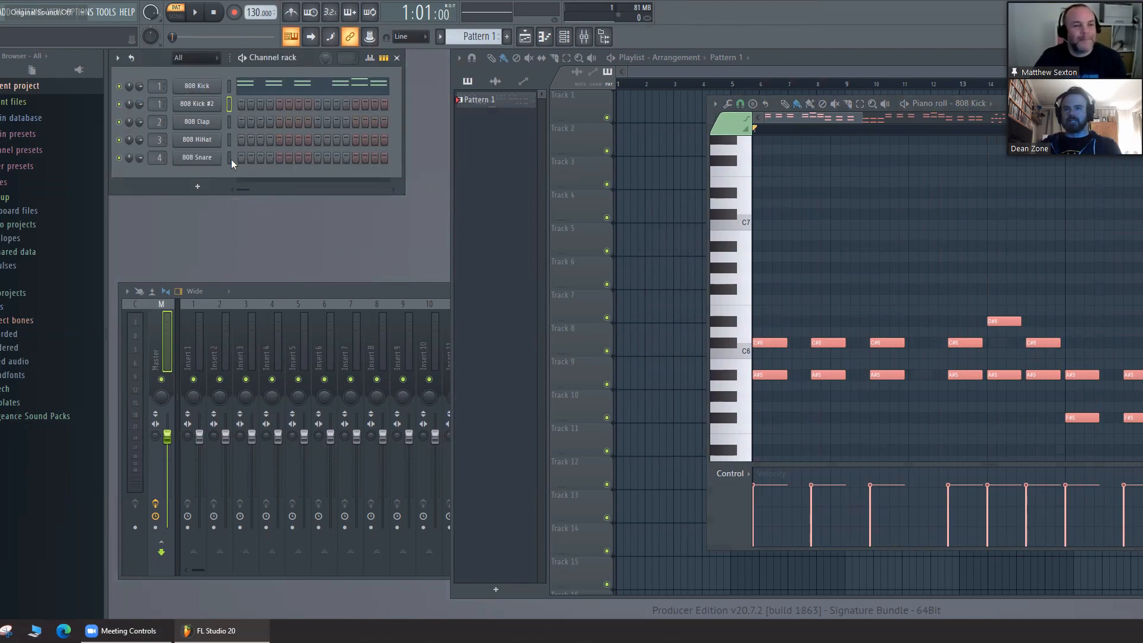
pyautogui.rightClick(208, 108)
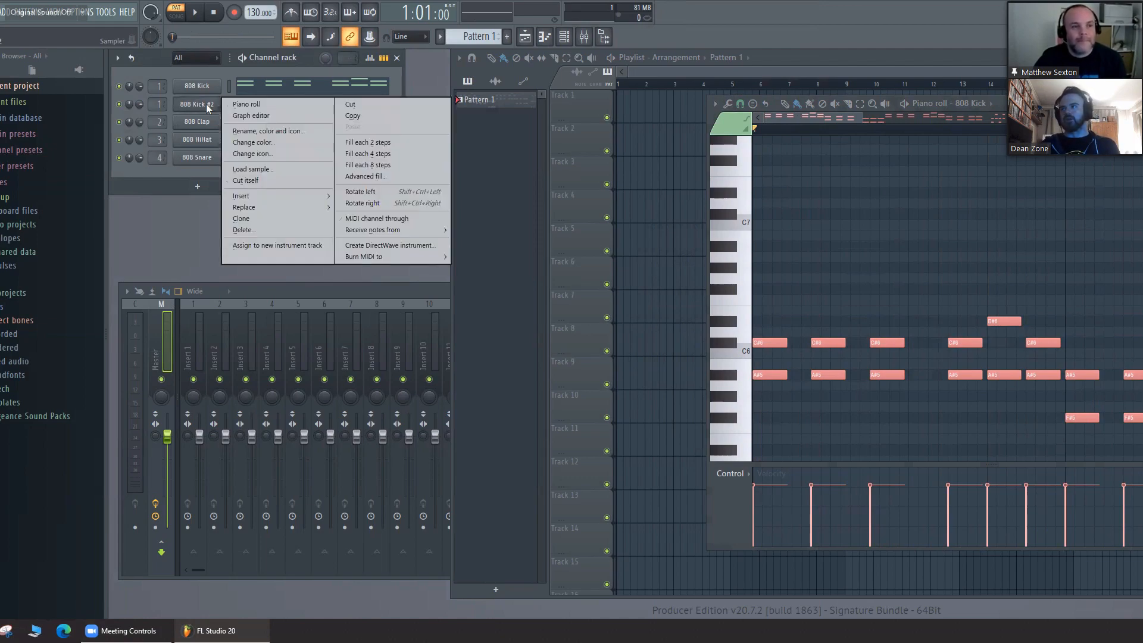
pyautogui.click(241, 229)
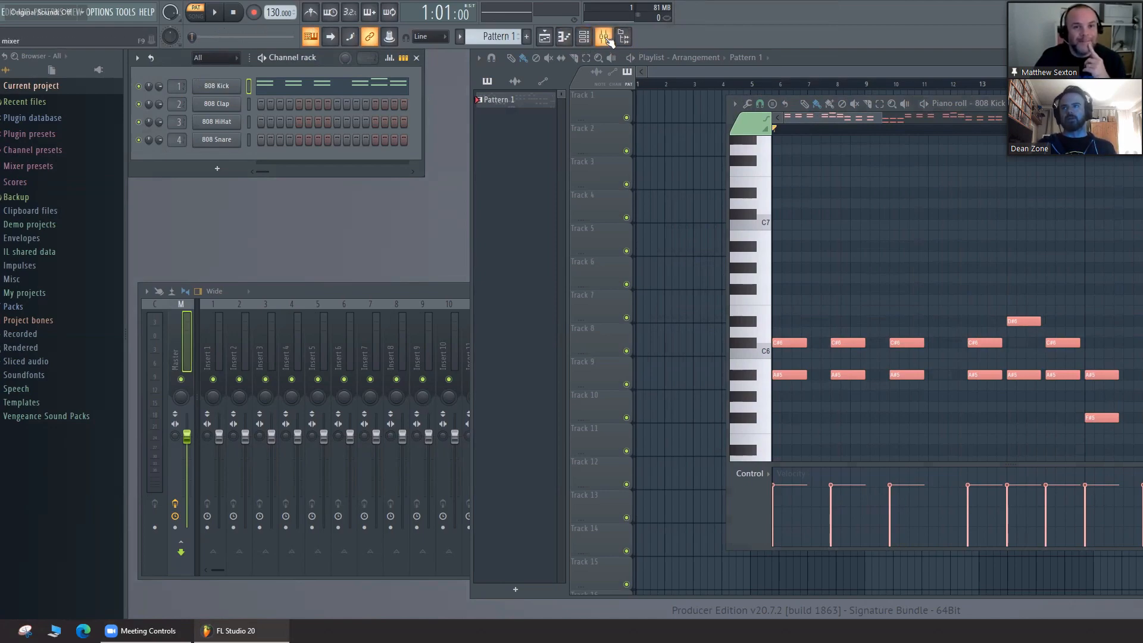
# Step: Bring the mixer to the front, play the pattern to examine the track levels, and select the Insert 1 track
pyautogui.click(608, 38)
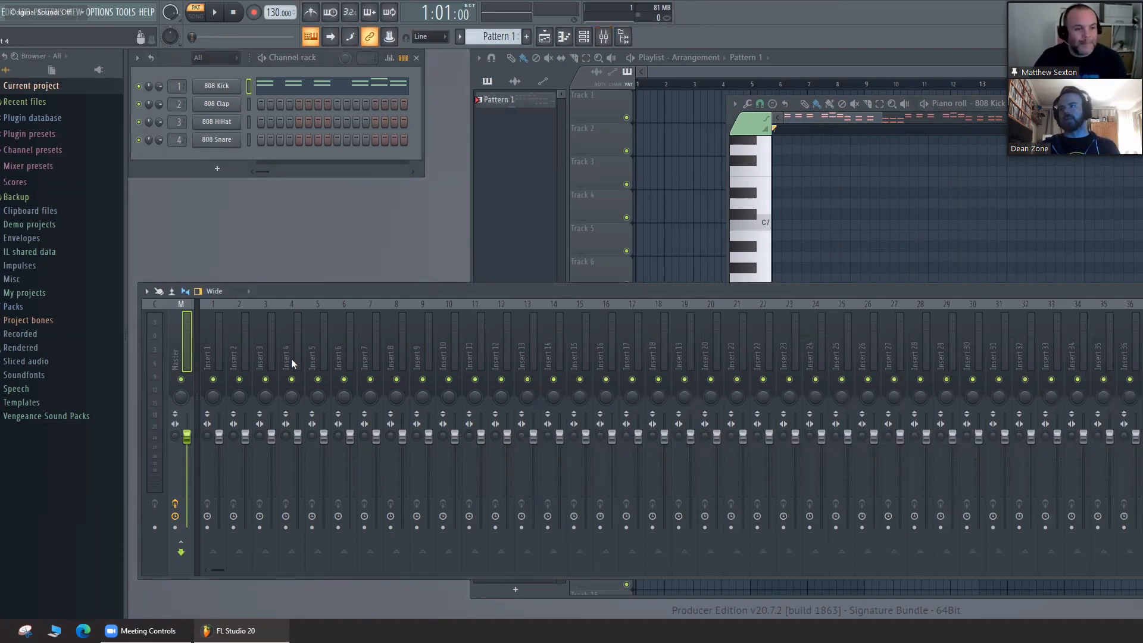
pyautogui.press('space')
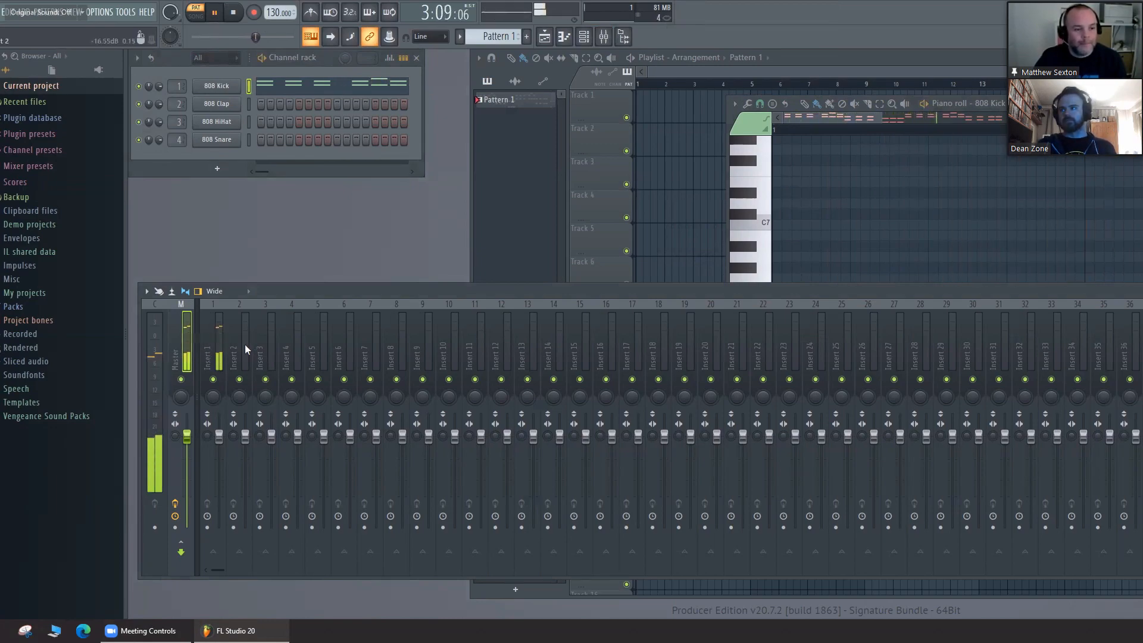
pyautogui.press('space')
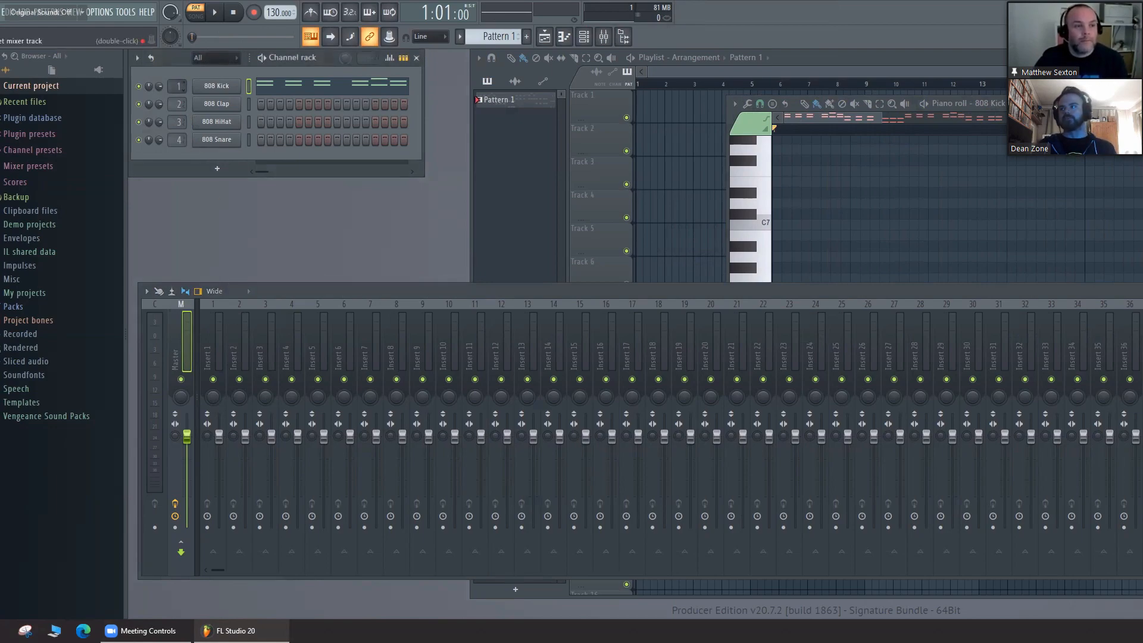
pyautogui.click(219, 346)
pyautogui.moveTo(177, 86)
pyautogui.mouseDown()
pyautogui.moveTo(178, 61)
pyautogui.moveTo(178, 86)
pyautogui.mouseUp()
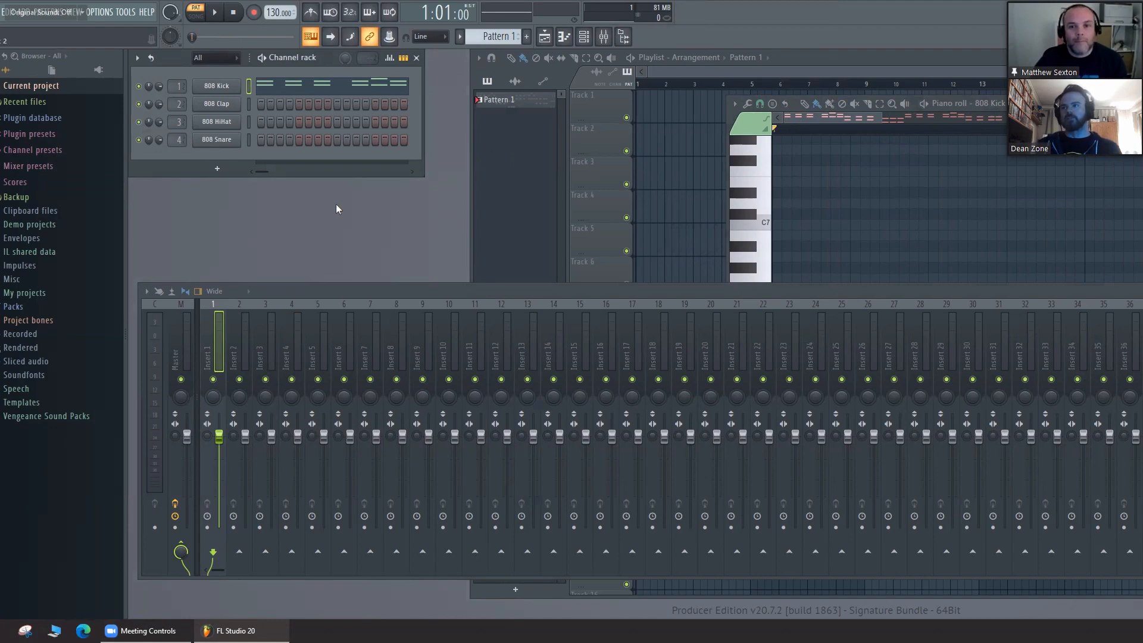
# Step: Place Pattern 1 on Track 1 of the playlist at bar 1 and again at bar 5
pyautogui.click(520, 102)
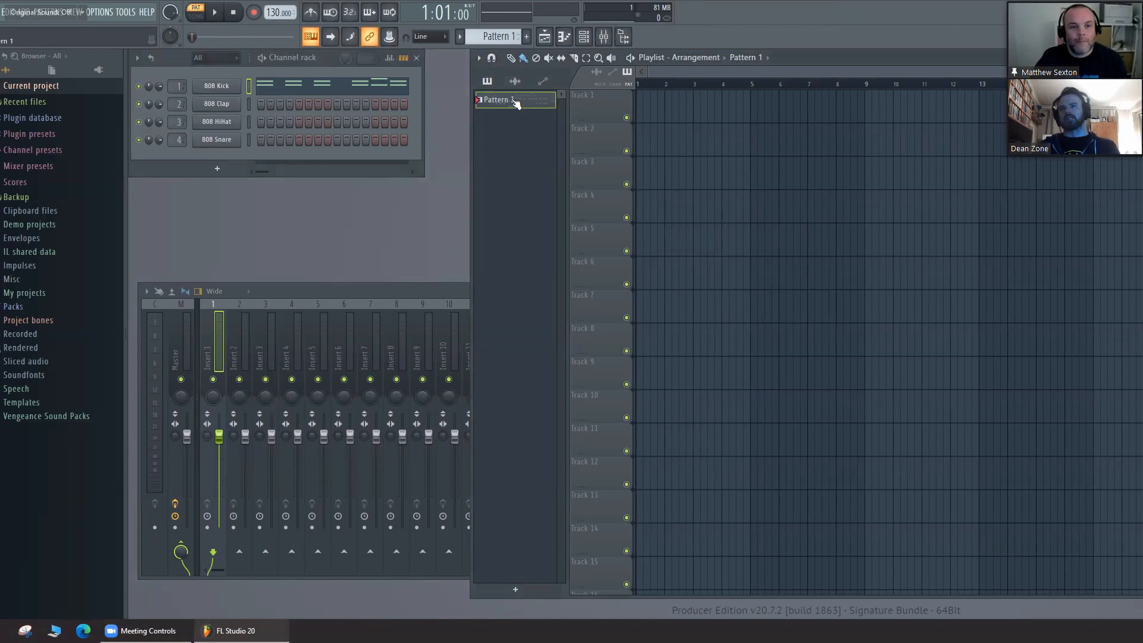
pyautogui.moveTo(520, 101); pyautogui.dragTo(638, 95)
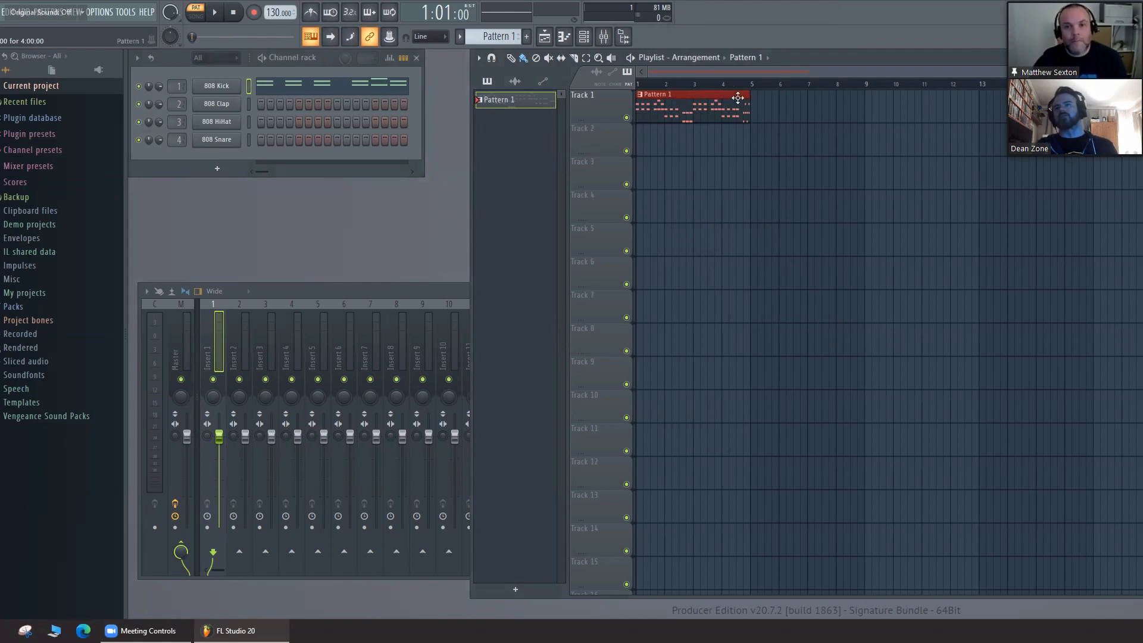
pyautogui.click(760, 99)
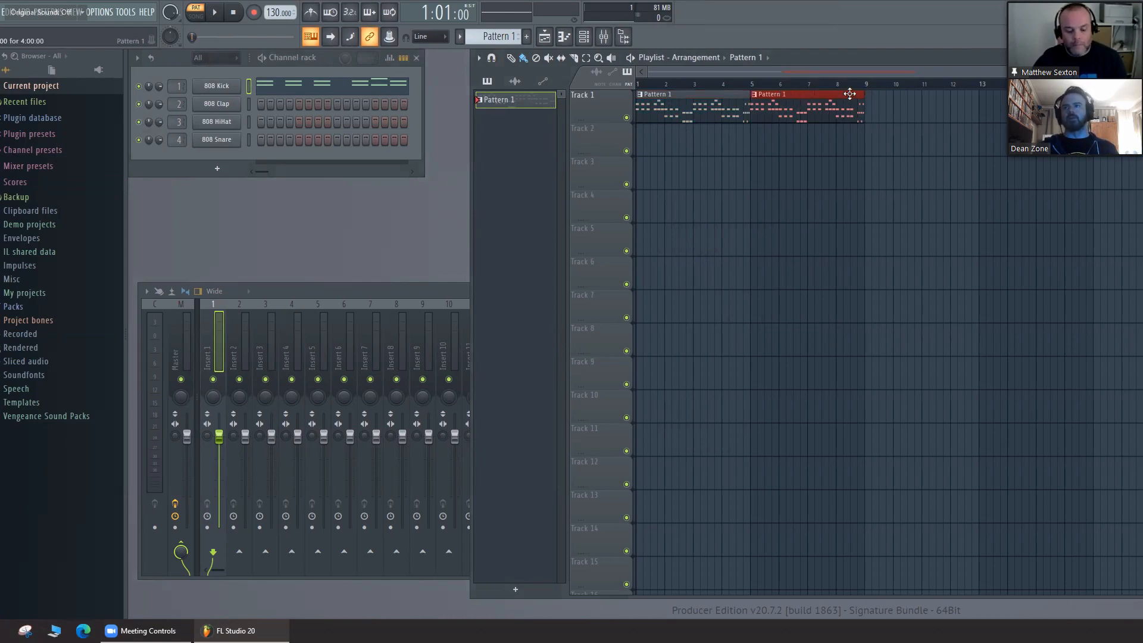
# Step: Try to paste and move another Pattern 1 clip along Track 1 in the playlist, and undo the attempt
pyautogui.hotkey('ctrl', 'v')
pyautogui.moveTo(726, 95); pyautogui.dragTo(950, 97)
pyautogui.hotkey('ctrl', 'z')
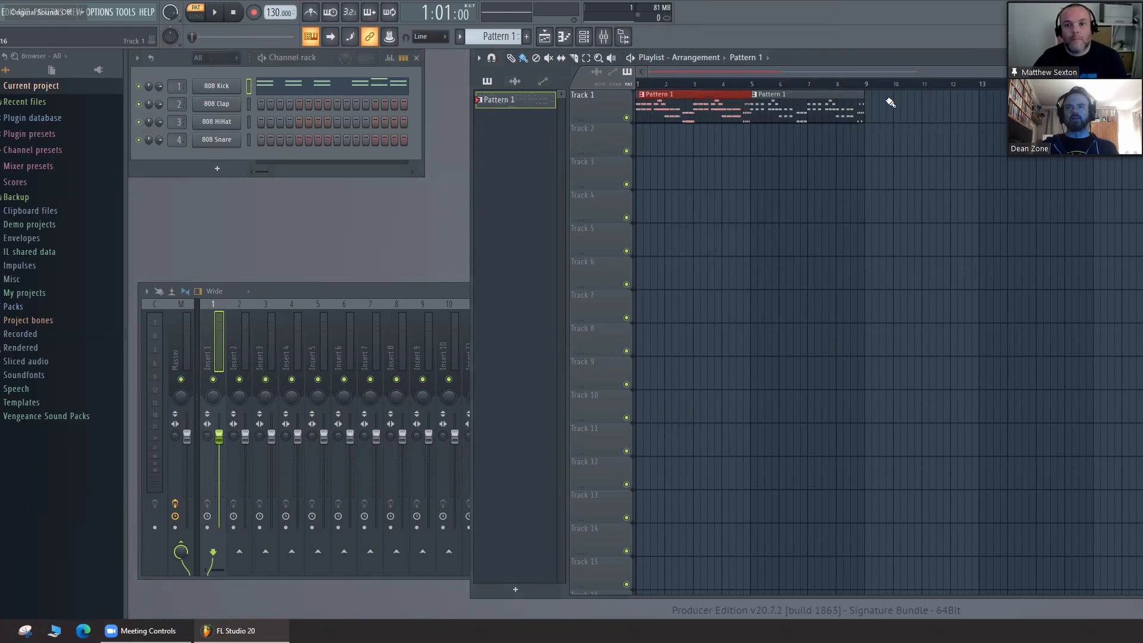
pyautogui.hotkey('ctrl', 'z')
pyautogui.hotkey('ctrl', 'z')
pyautogui.click(796, 95)
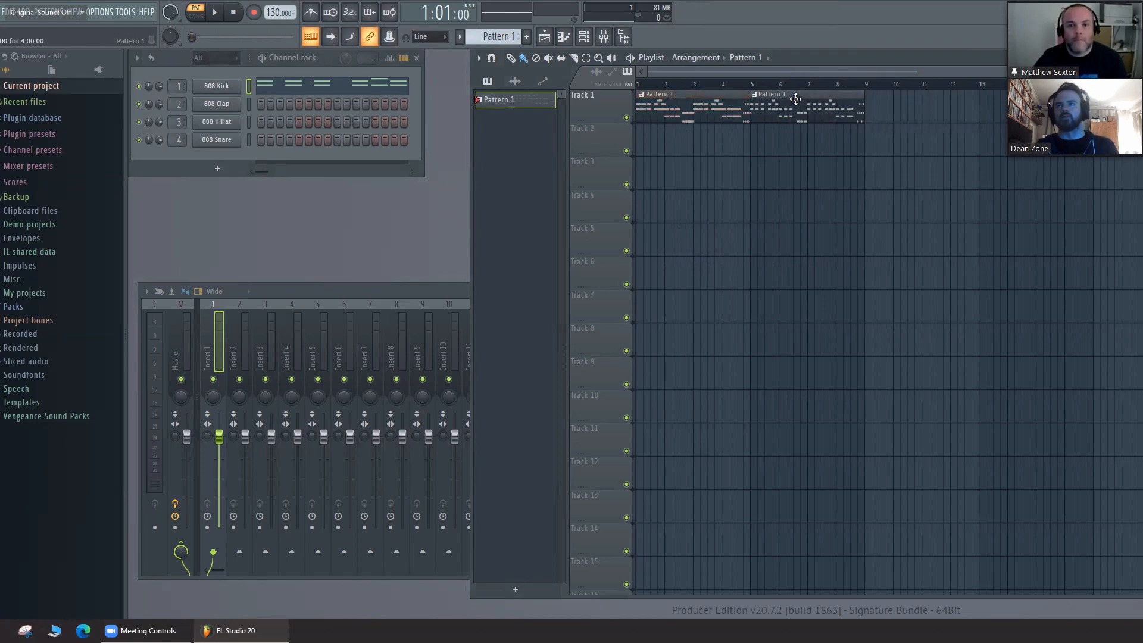
# Step: Delete the Pattern 1 clip at bar 5 of Track 1 in the playlist
pyautogui.rightClick(796, 96)
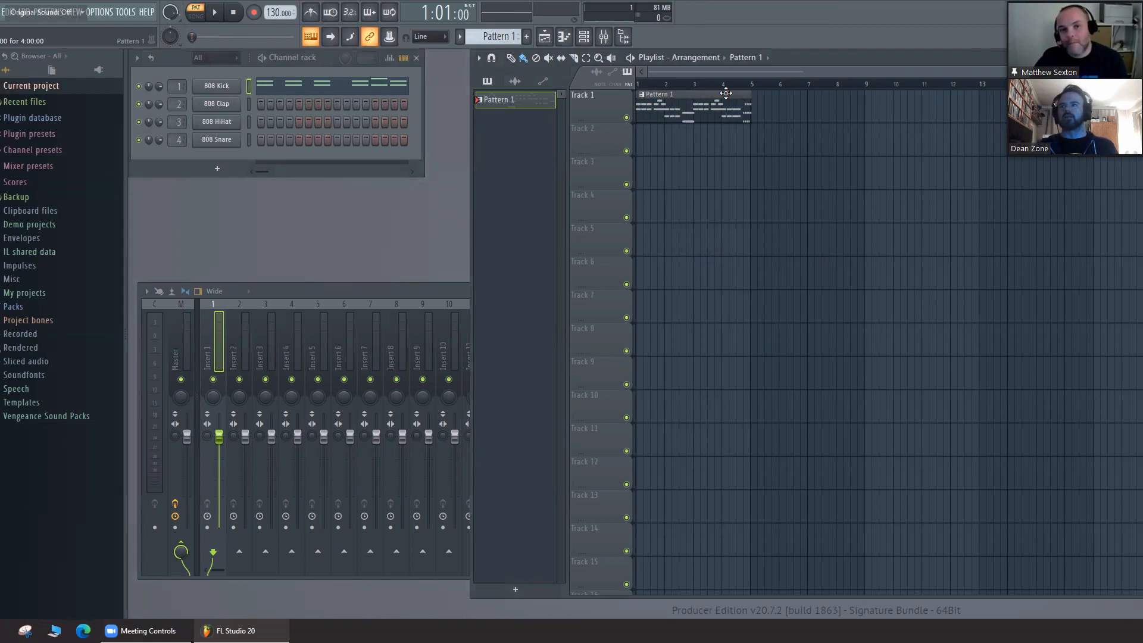
pyautogui.scroll(5, 724, 118)
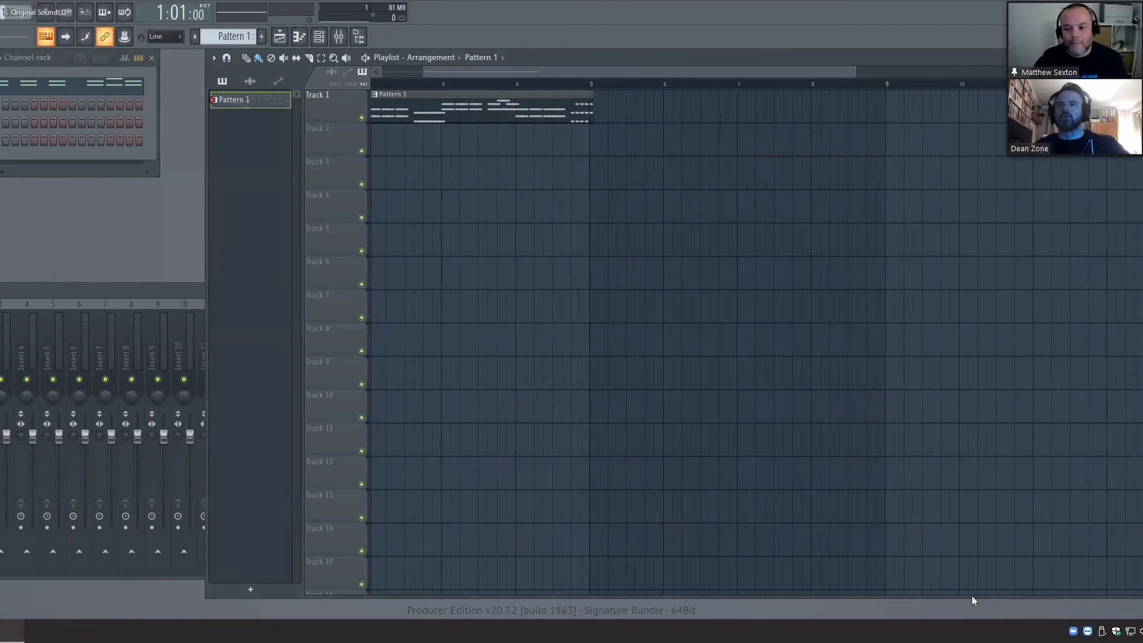
pyautogui.moveTo(520, 72); pyautogui.dragTo(419, 70)
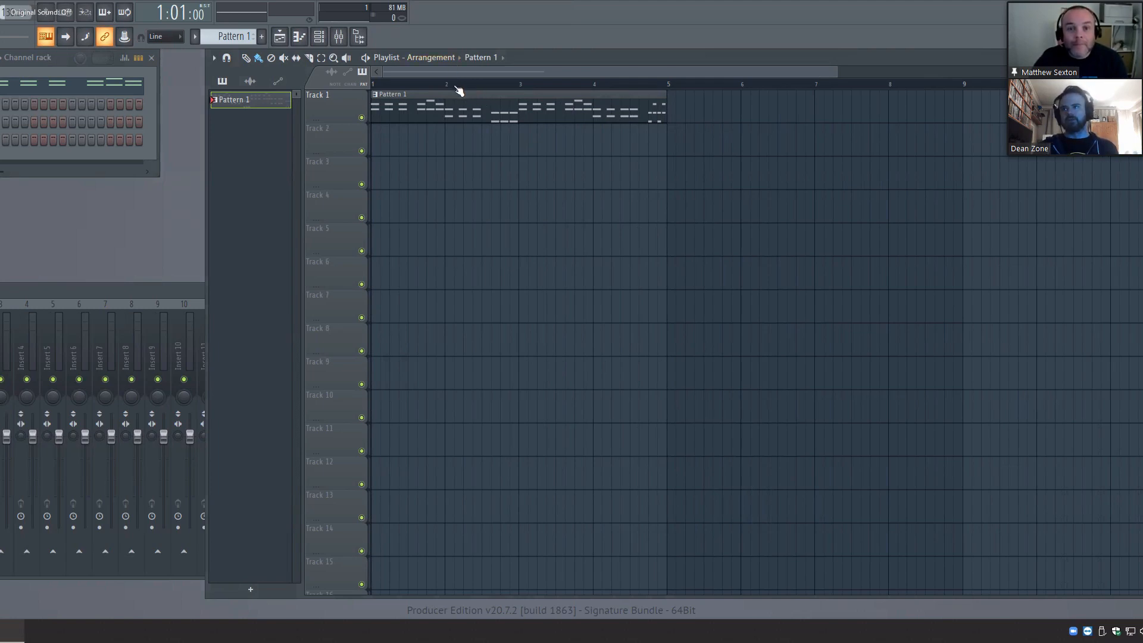
# Step: Select the playlist time range from bar 1 to bar 5 and play the arrangement over it
pyautogui.click(566, 85)
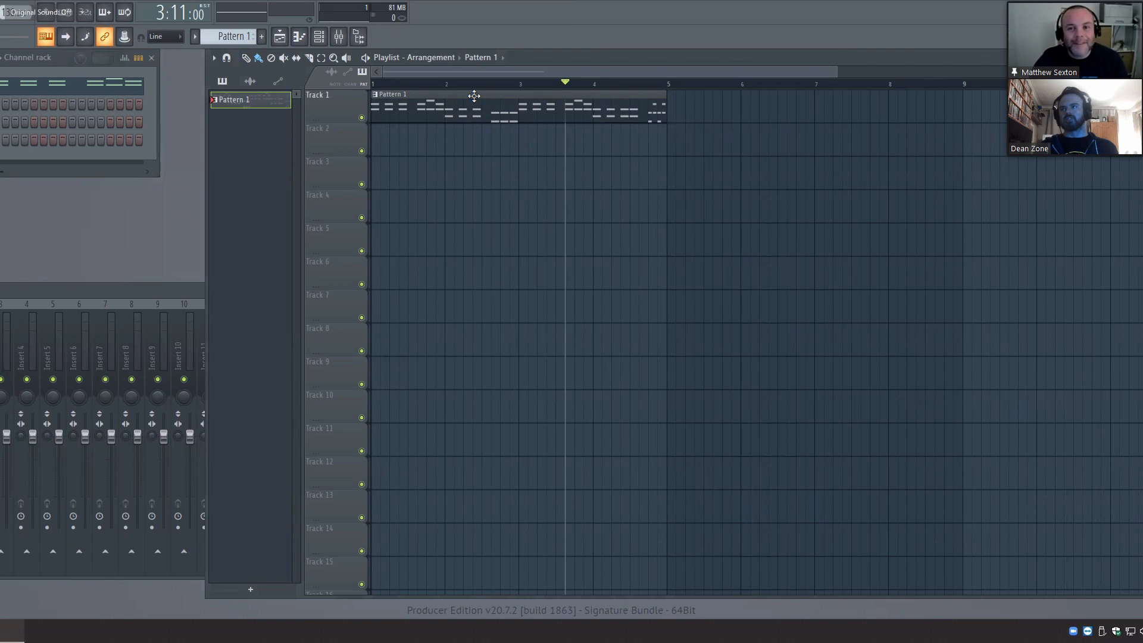
pyautogui.moveTo(375, 86); pyautogui.dragTo(668, 86)
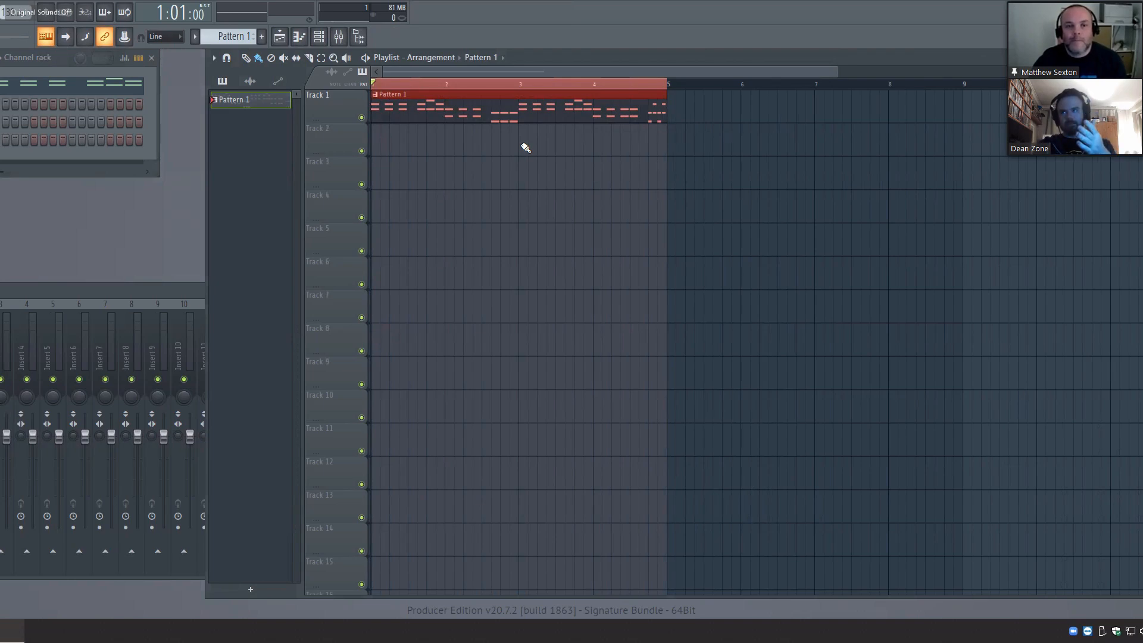
pyautogui.press('space')
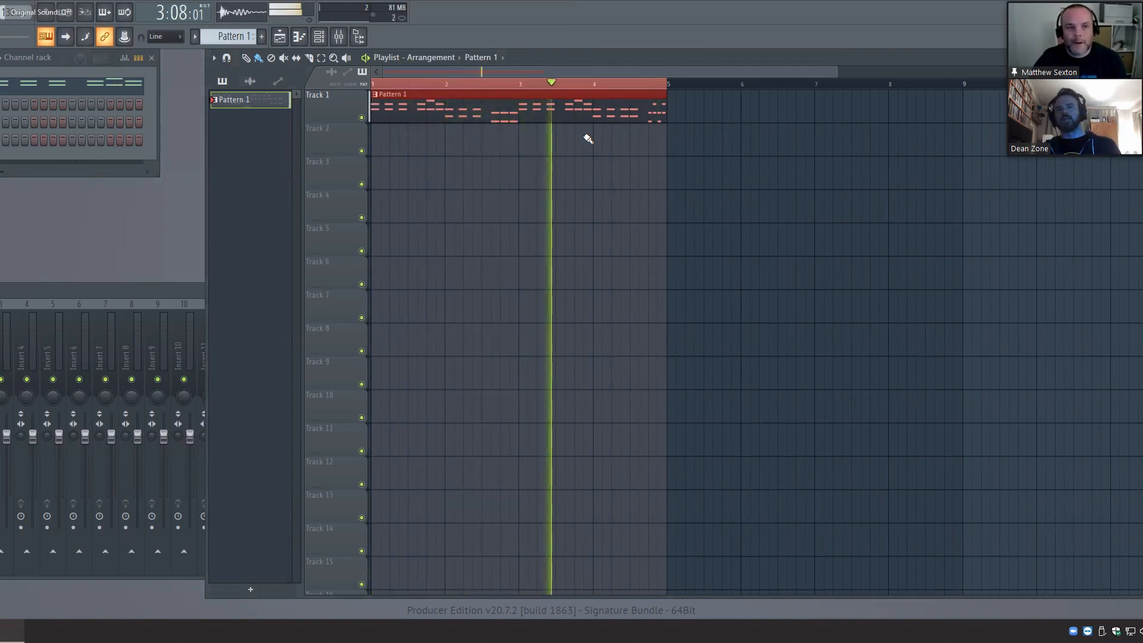
pyautogui.press('space')
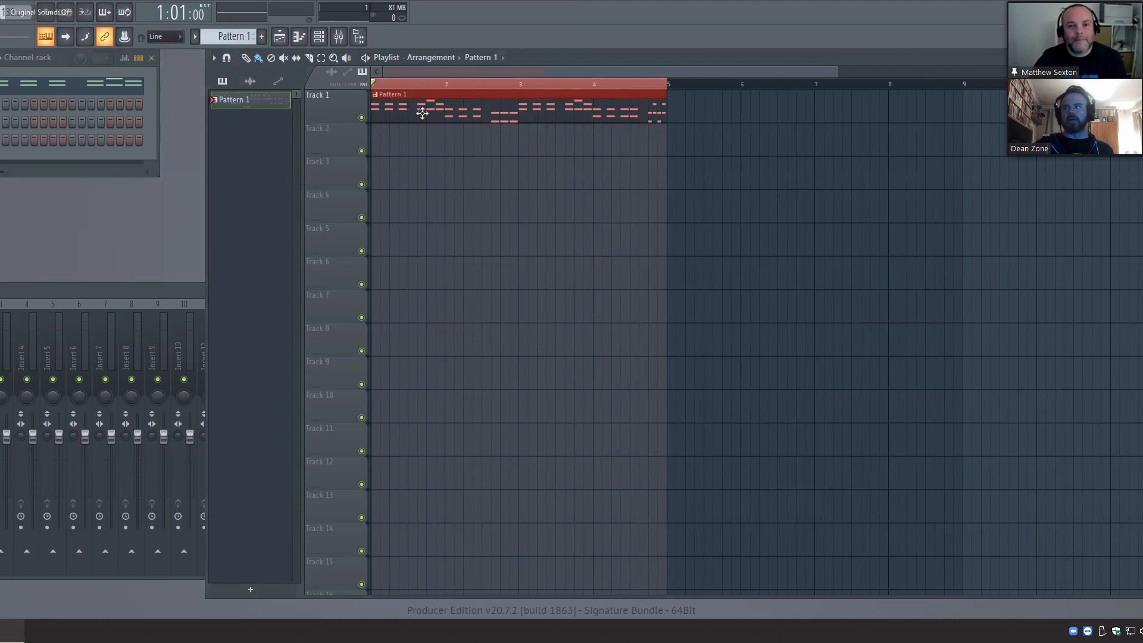
# Step: Clone Pattern 1 and delete the second C#6 note and the D#6 note from the clone's 808 Kick piano roll
pyautogui.rightClick(243, 103)
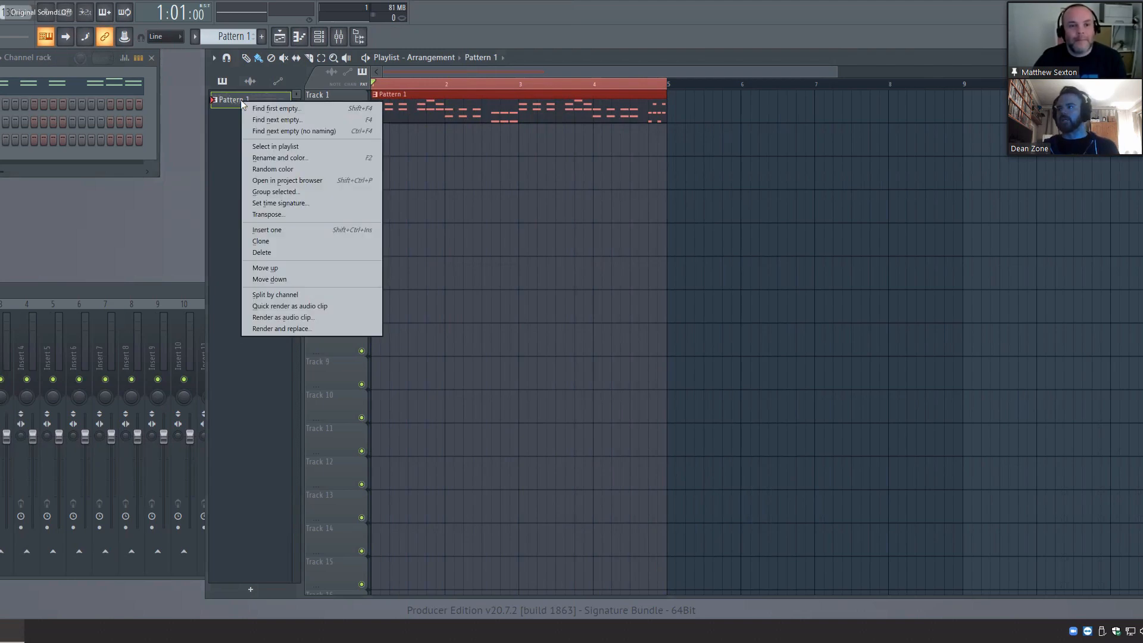
pyautogui.click(301, 242)
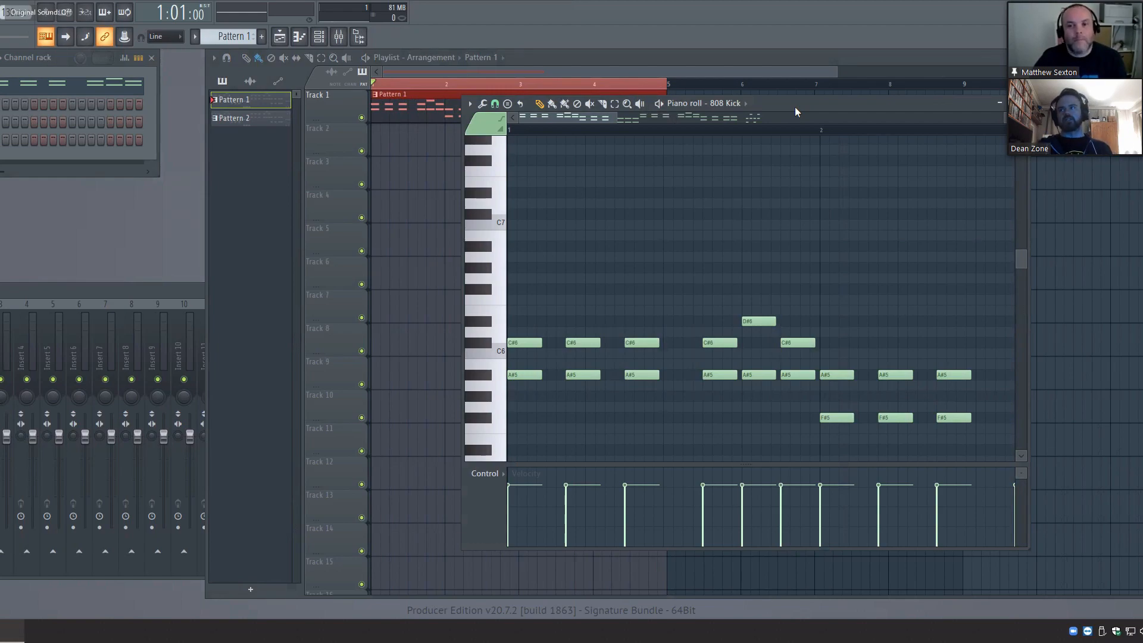
pyautogui.click(254, 126)
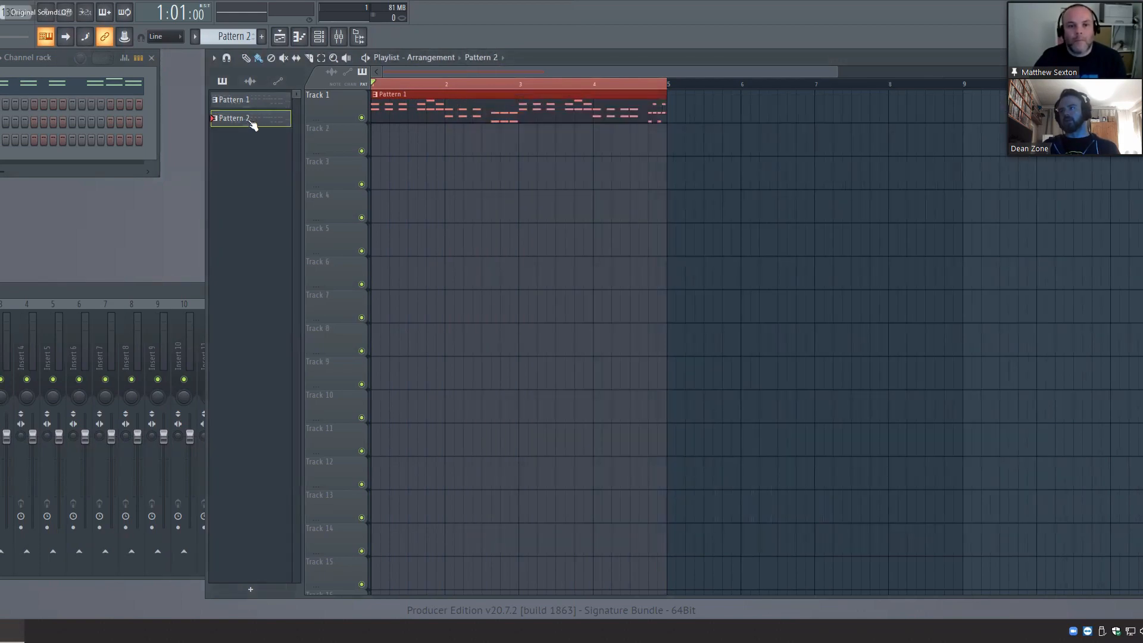
pyautogui.doubleClick(252, 122)
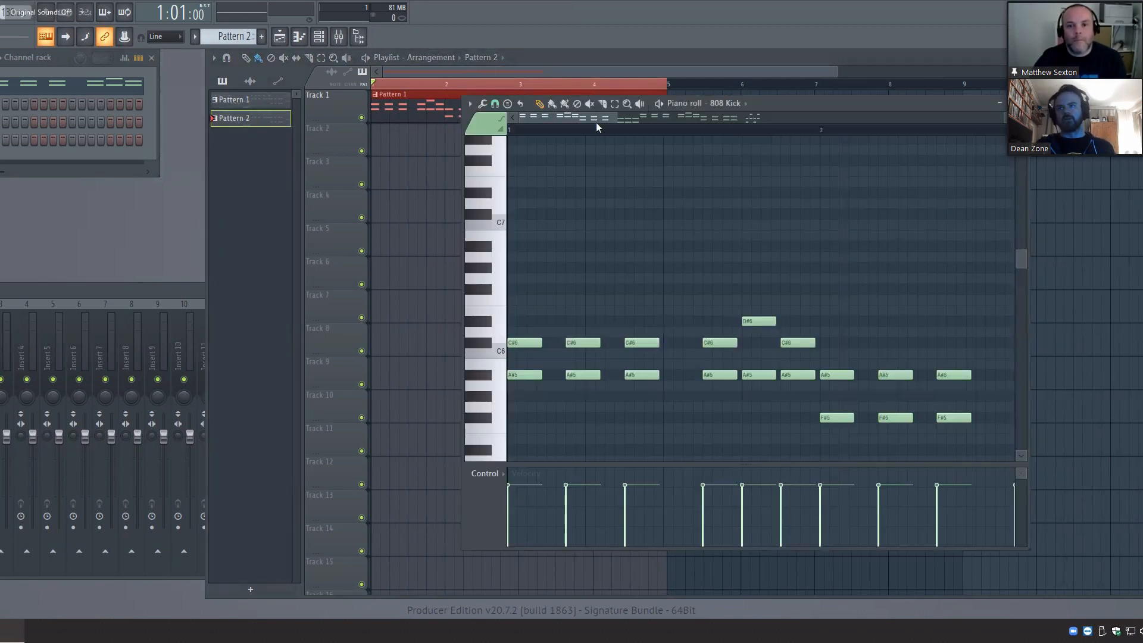
pyautogui.rightClick(590, 344)
pyautogui.rightClick(757, 323)
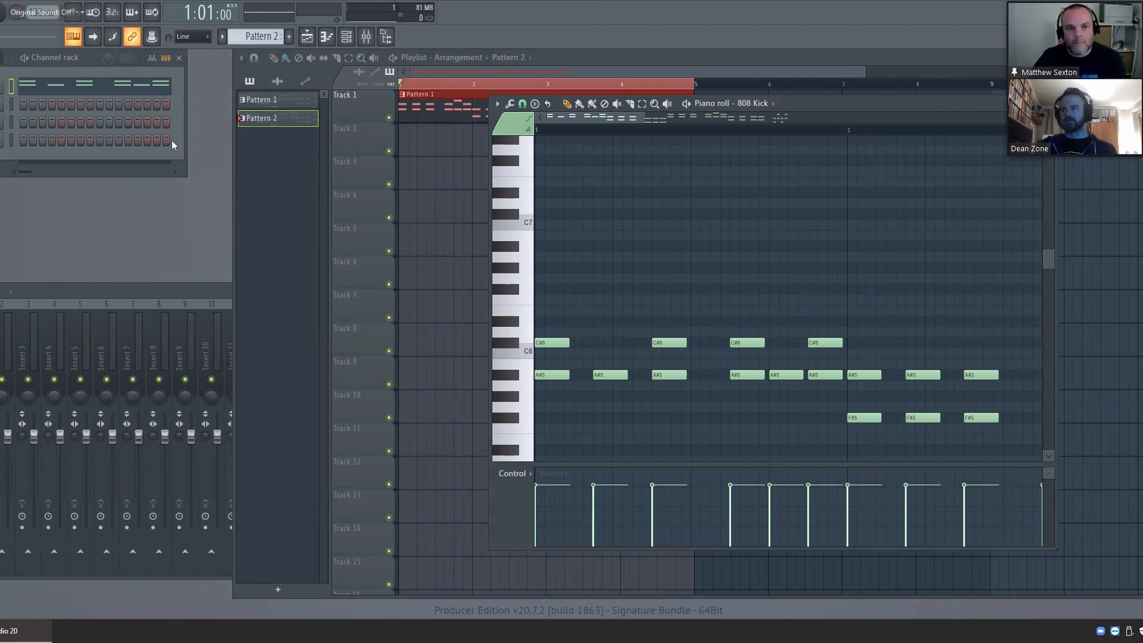
# Step: Rename Pattern 2 as Kick
pyautogui.rightClick(245, 119)
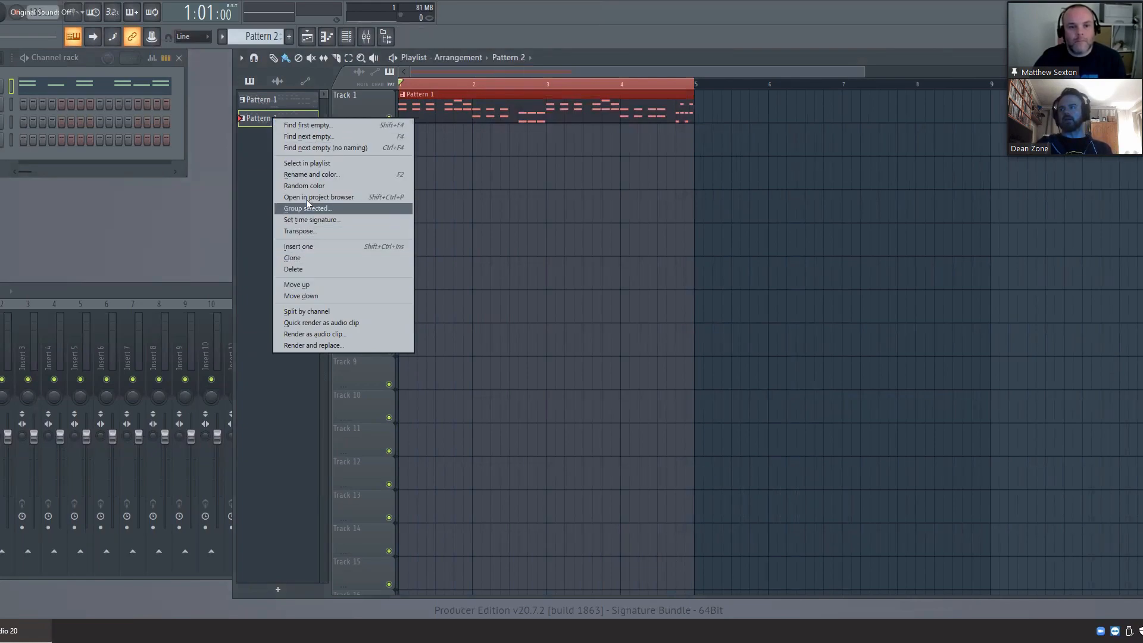
pyautogui.click(311, 175)
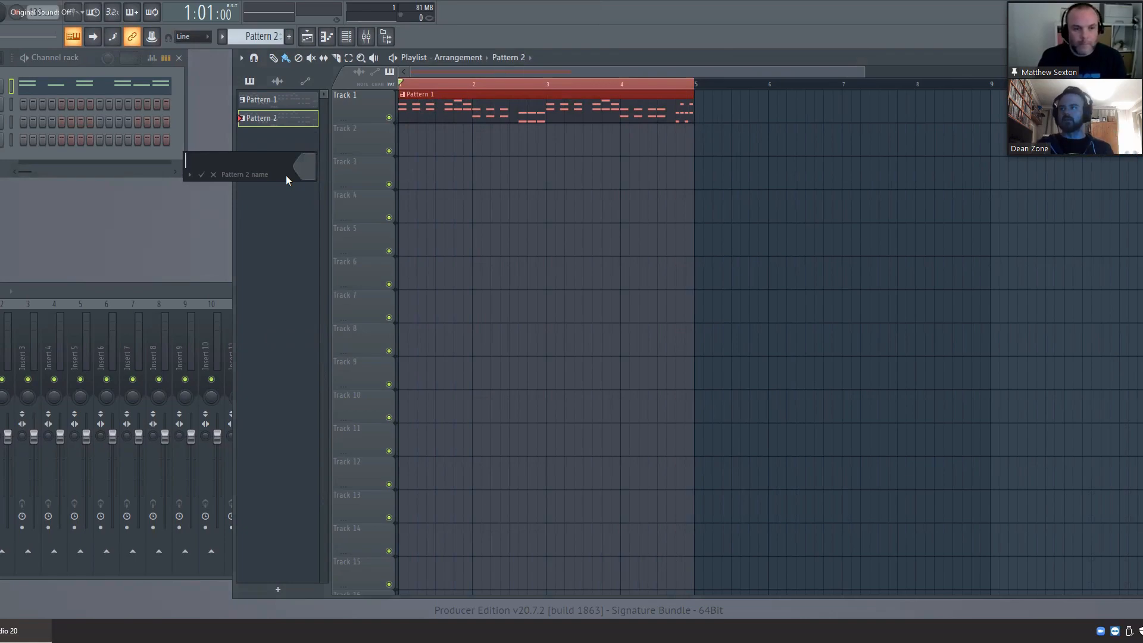
pyautogui.write('Kick')
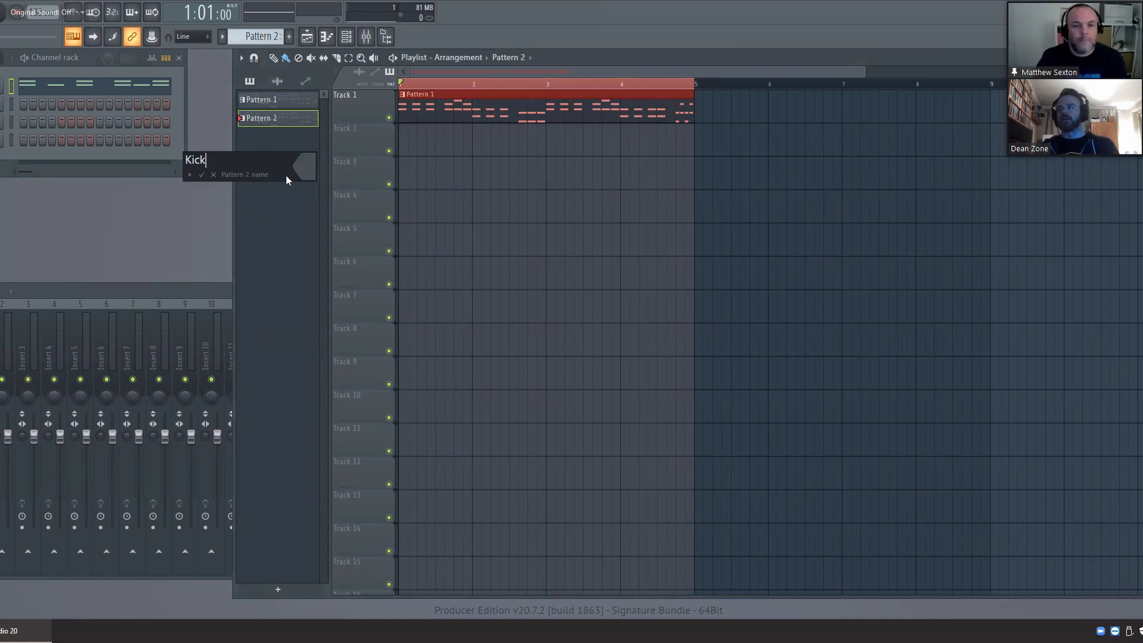
pyautogui.click(202, 174)
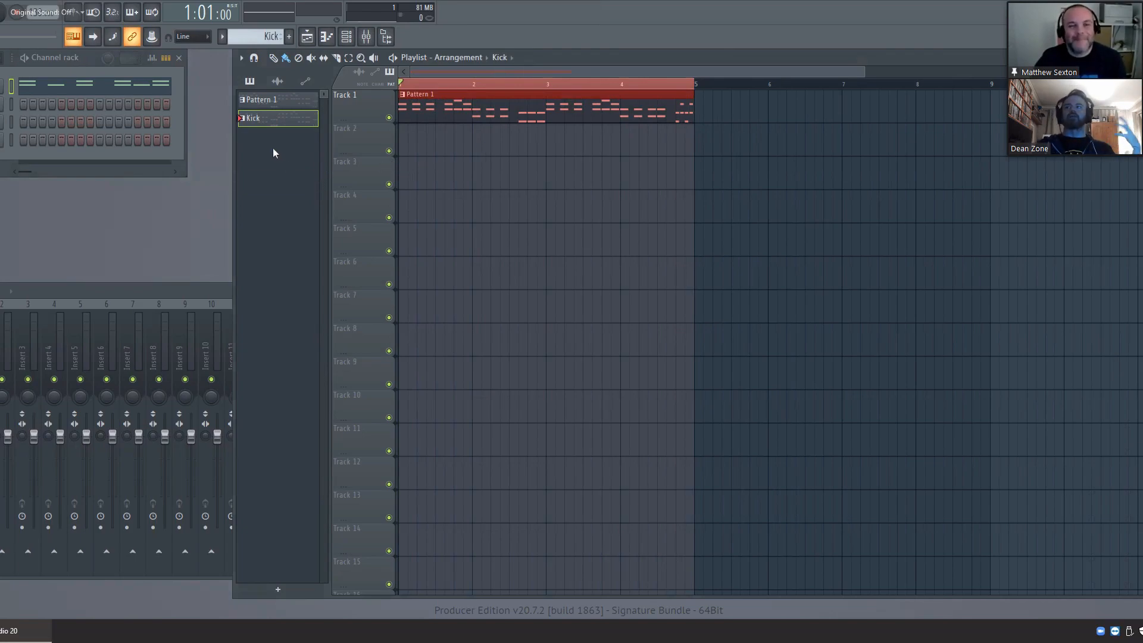
# Step: Clone the Kick pattern and delete all 808 Kick notes from the clone
pyautogui.rightClick(286, 122)
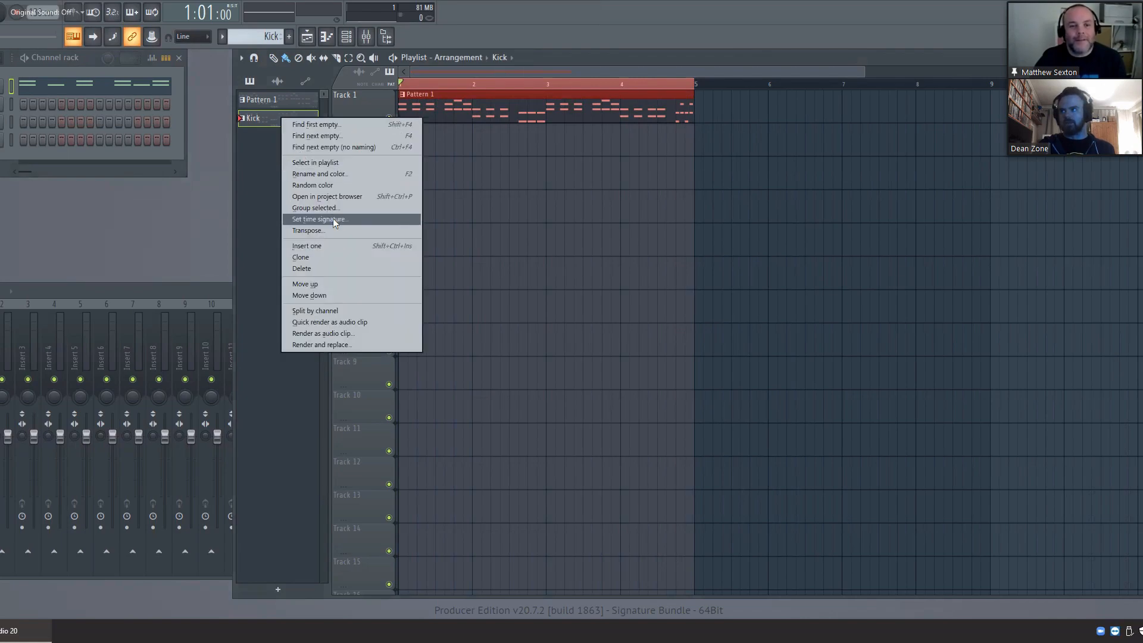
pyautogui.click(334, 260)
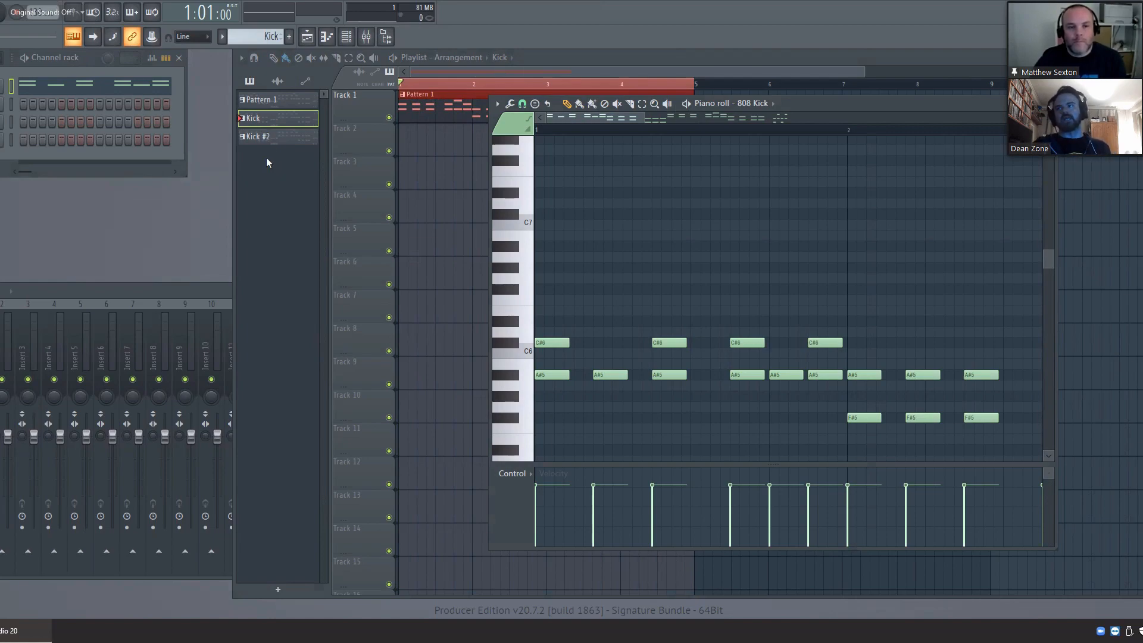
pyautogui.rightClick(262, 138)
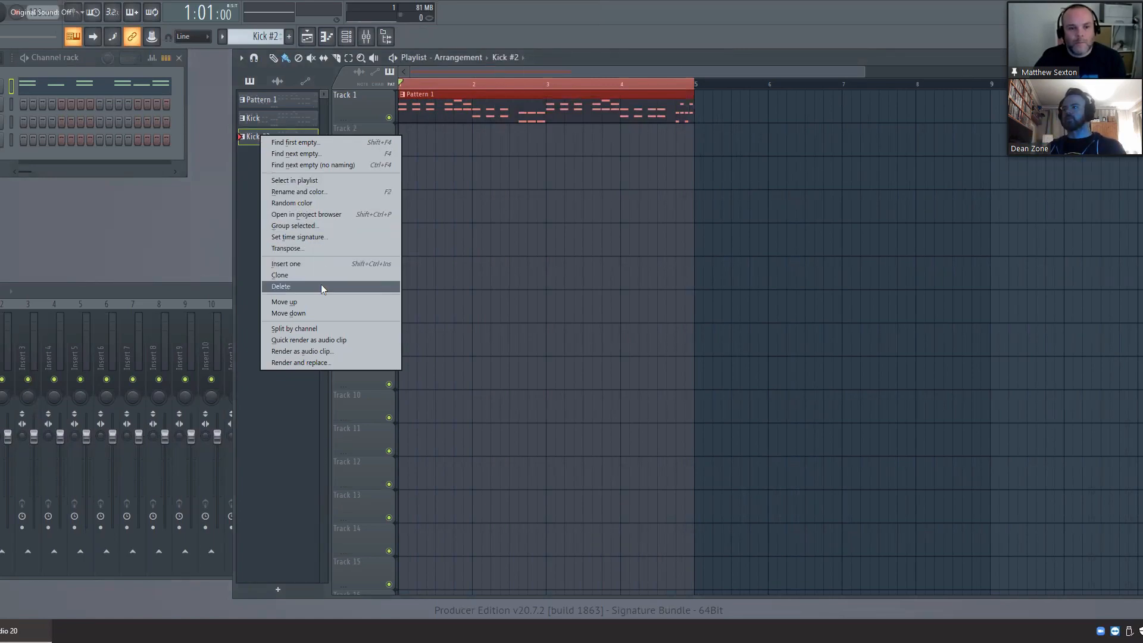
pyautogui.click(256, 139)
pyautogui.doubleClick(256, 139)
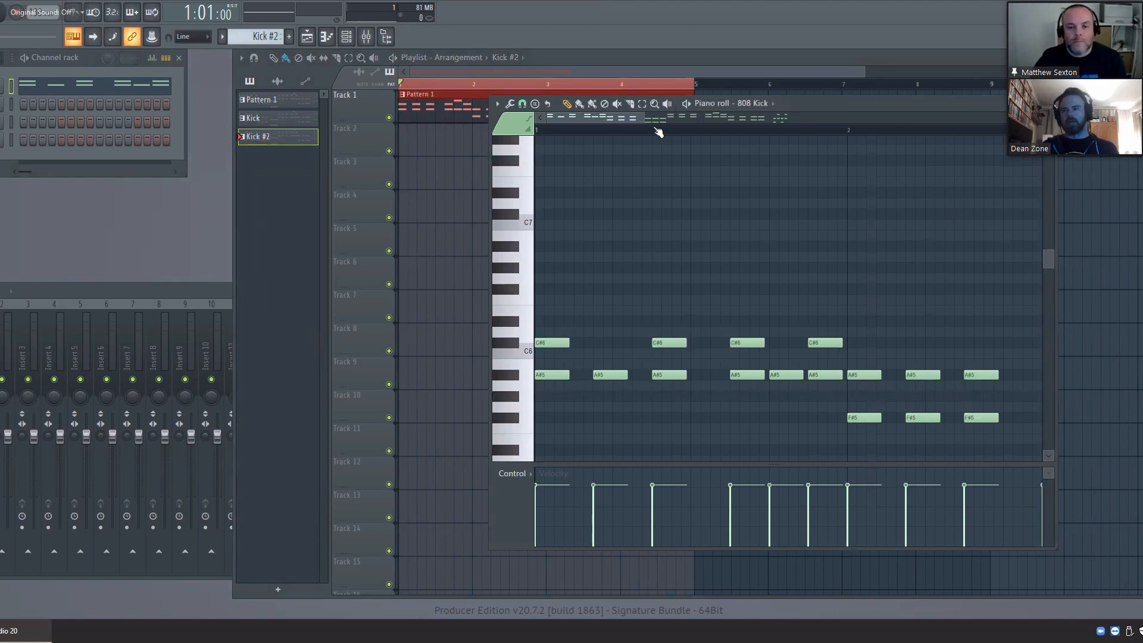
pyautogui.hotkey('ctrl', 'a')
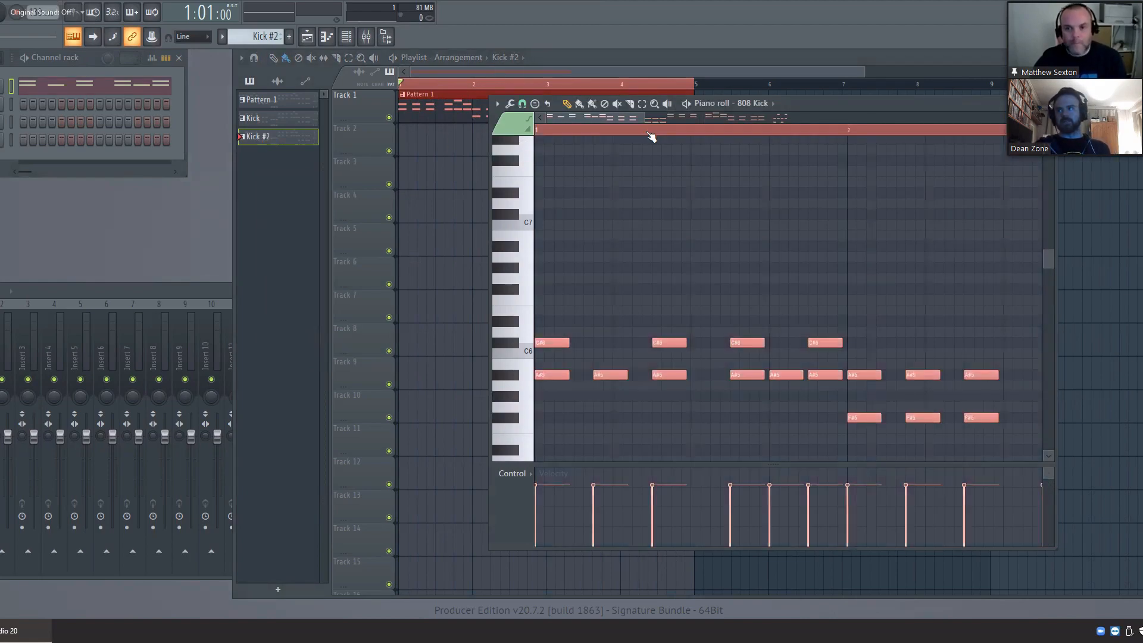
pyautogui.press('Delete')
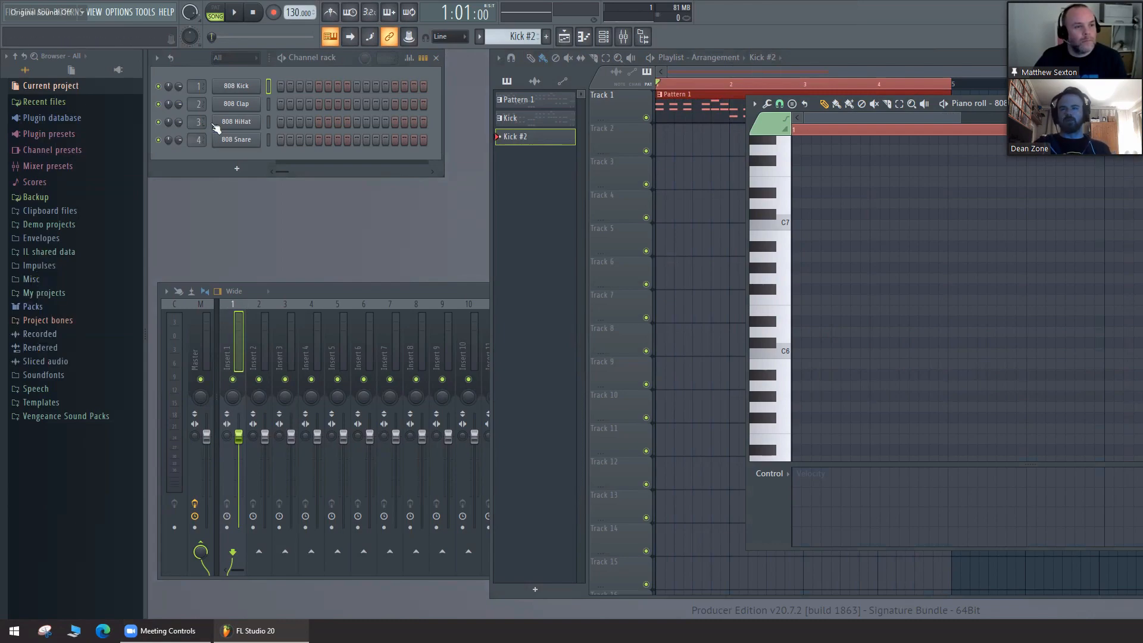
# Step: Add 808 Clap hits on steps 5 and 13 of the Kick #2 pattern
pyautogui.click(255, 110)
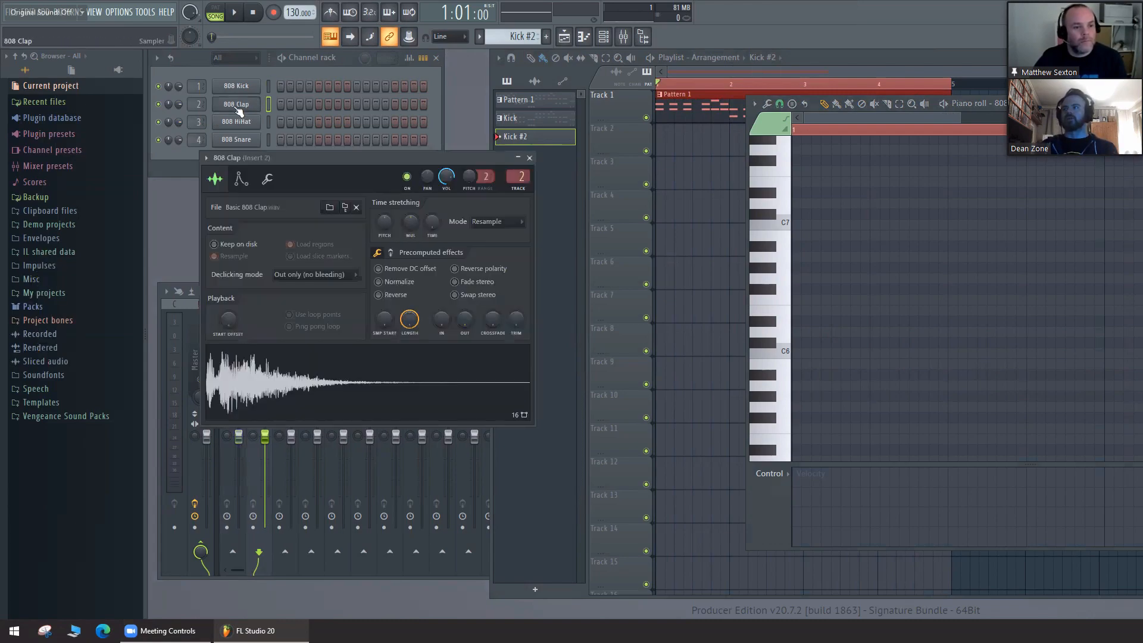
pyautogui.click(257, 113)
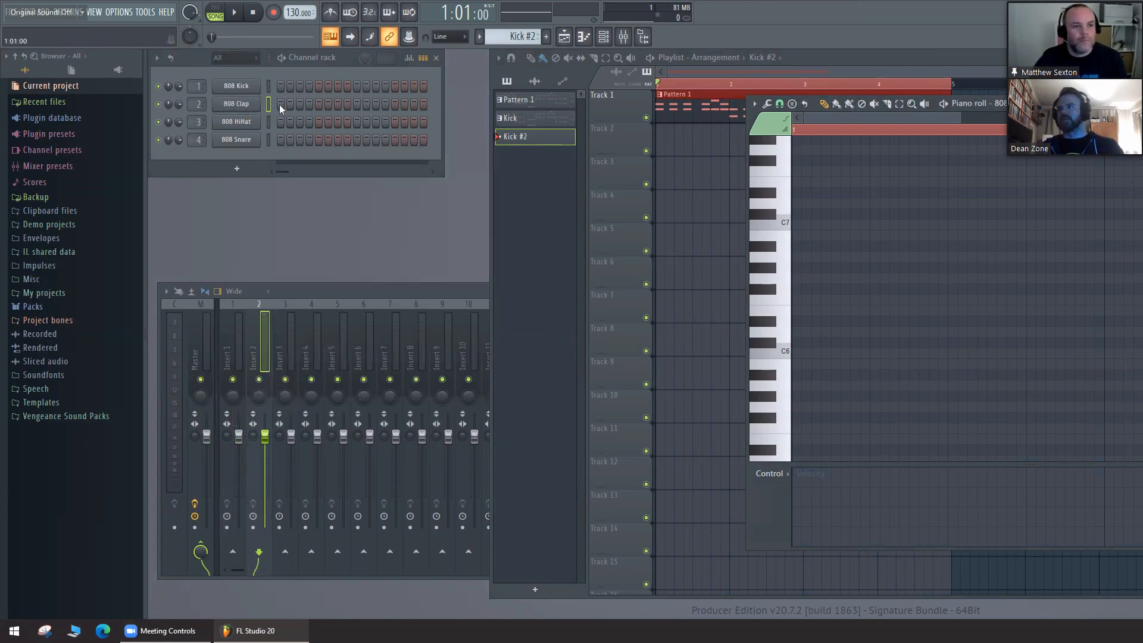
pyautogui.click(318, 104)
pyautogui.click(394, 104)
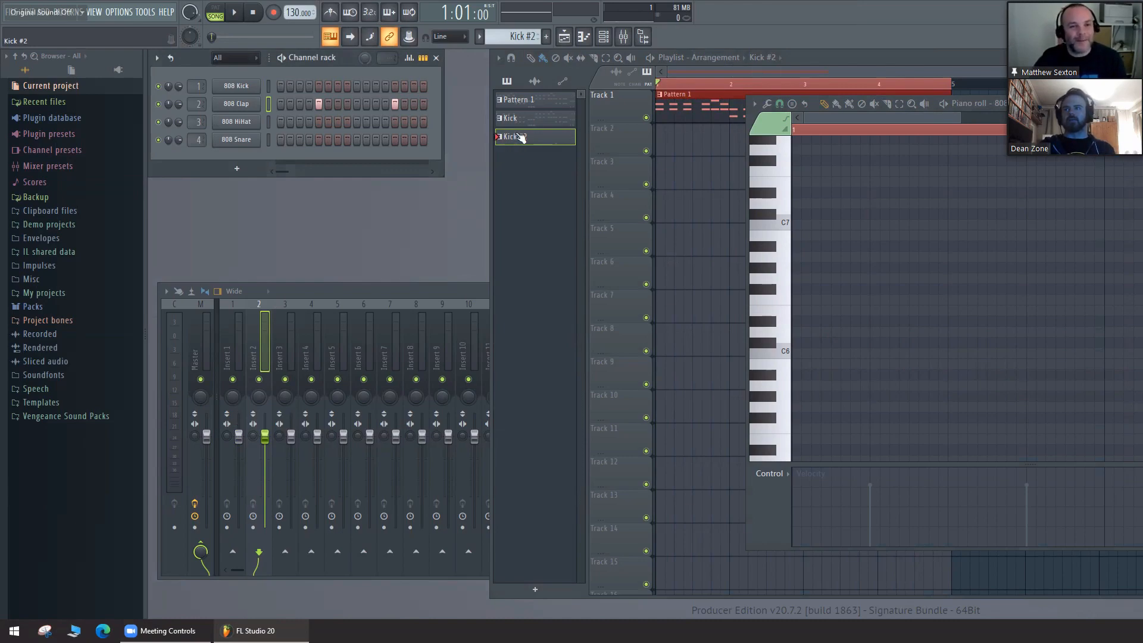
# Step: Place the Kick #2 pattern on Track 2 of the playlist at bar 1 and play the arrangement
pyautogui.moveTo(520, 138); pyautogui.dragTo(660, 151)
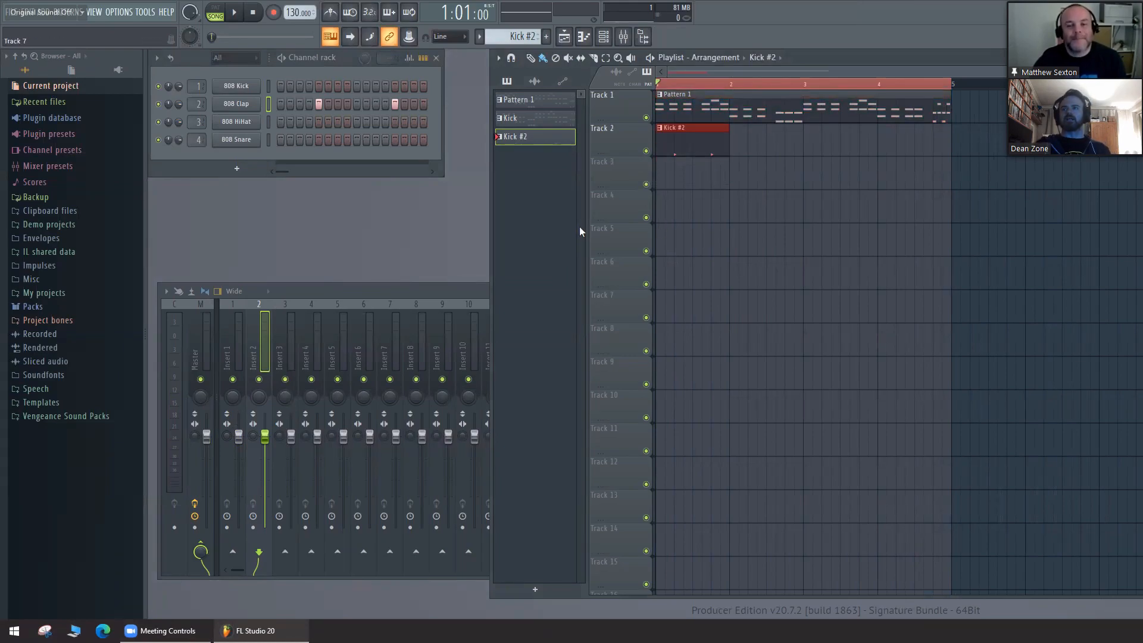
pyautogui.press('space')
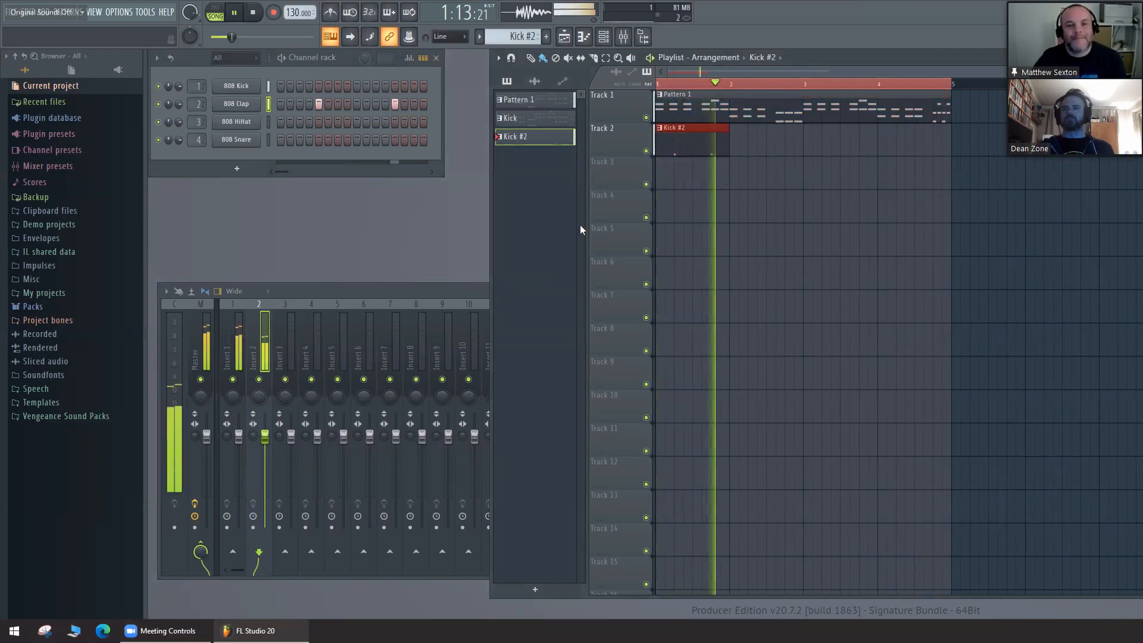
pyautogui.press('space')
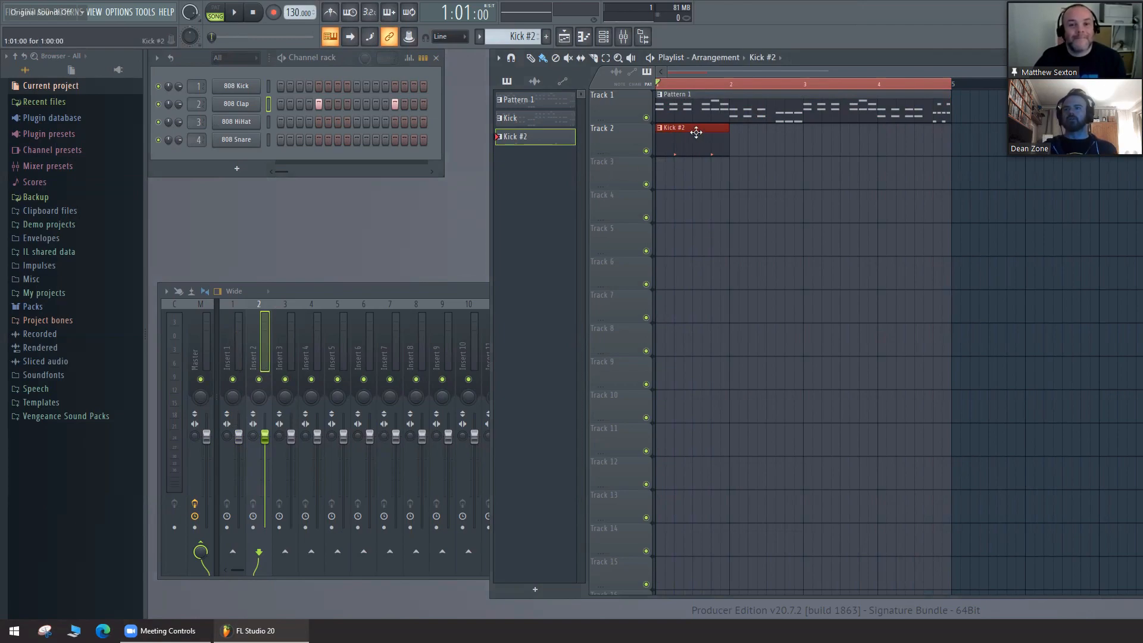
# Step: Add further Kick #2 clips on Track 2 at bars 2, 3 and 4, and play the arrangement
pyautogui.click(737, 135)
pyautogui.click(812, 136)
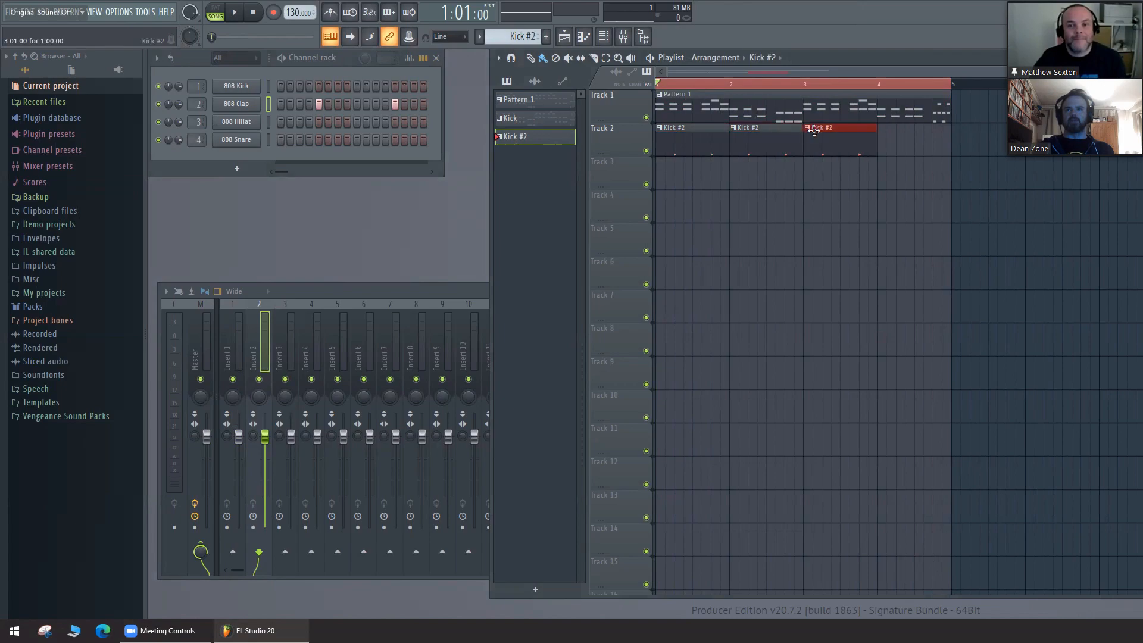
pyautogui.click(888, 134)
pyautogui.moveTo(912, 139); pyautogui.dragTo(892, 143)
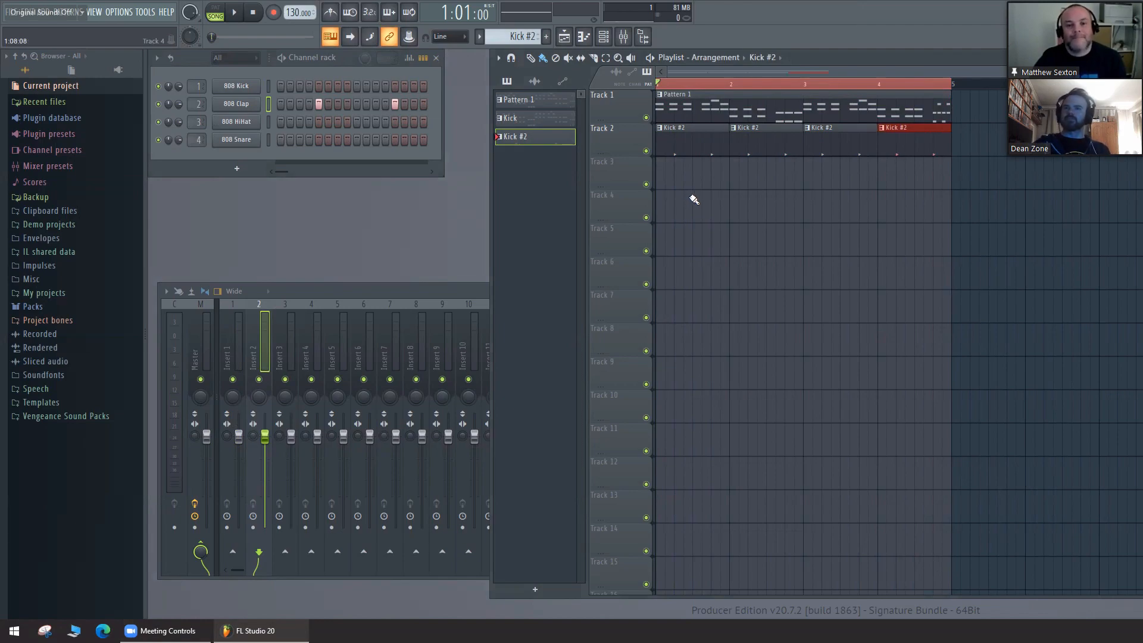
pyautogui.press('space')
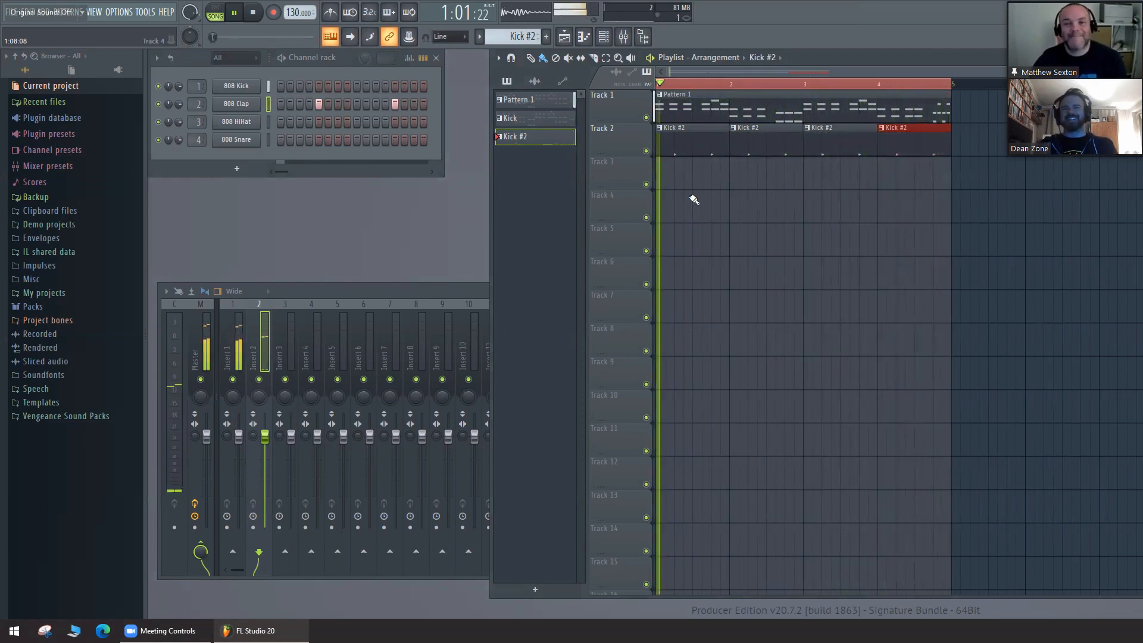
pyautogui.press('space')
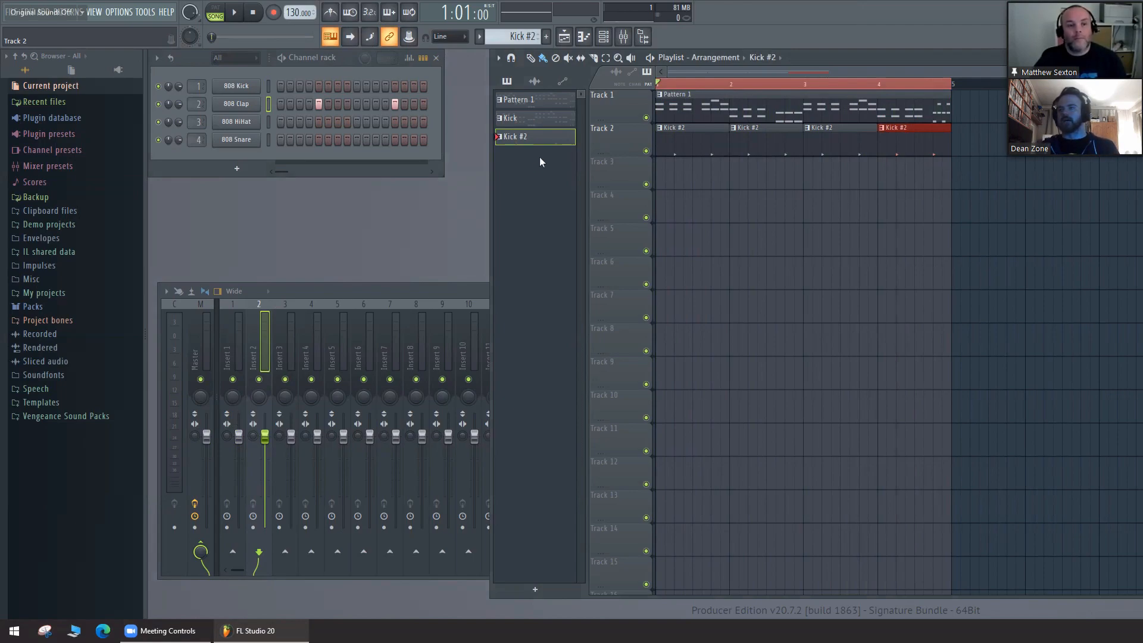
# Step: Bring the mixer to the front, select Insert 1, and narrow the mixer window so its effect slots sit beside Insert 12
pyautogui.click(340, 291)
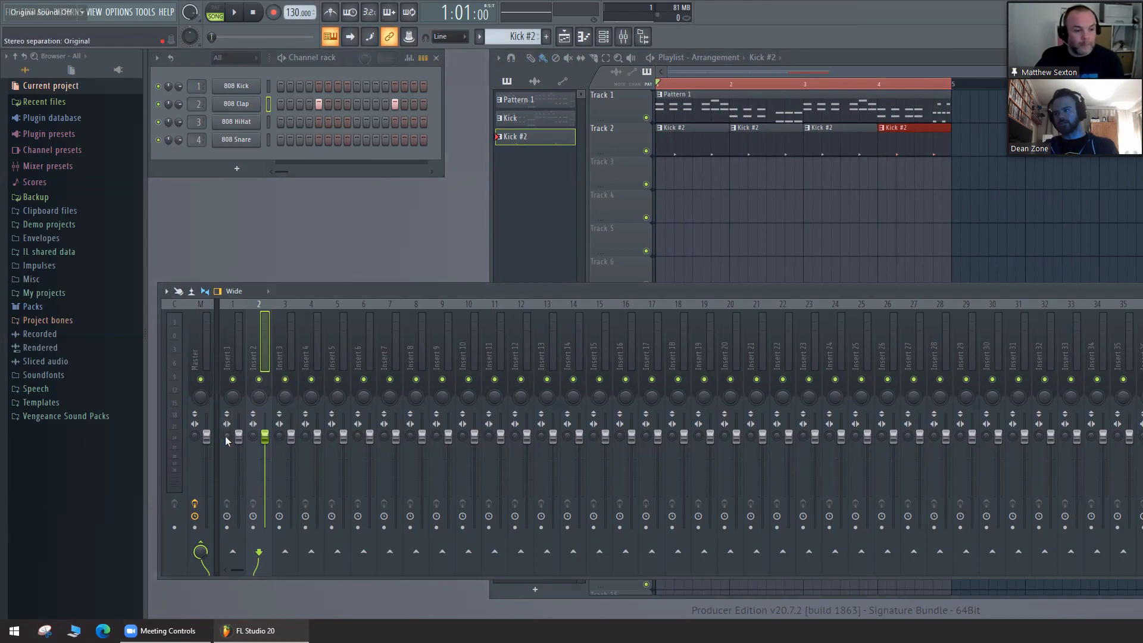
pyautogui.click(228, 361)
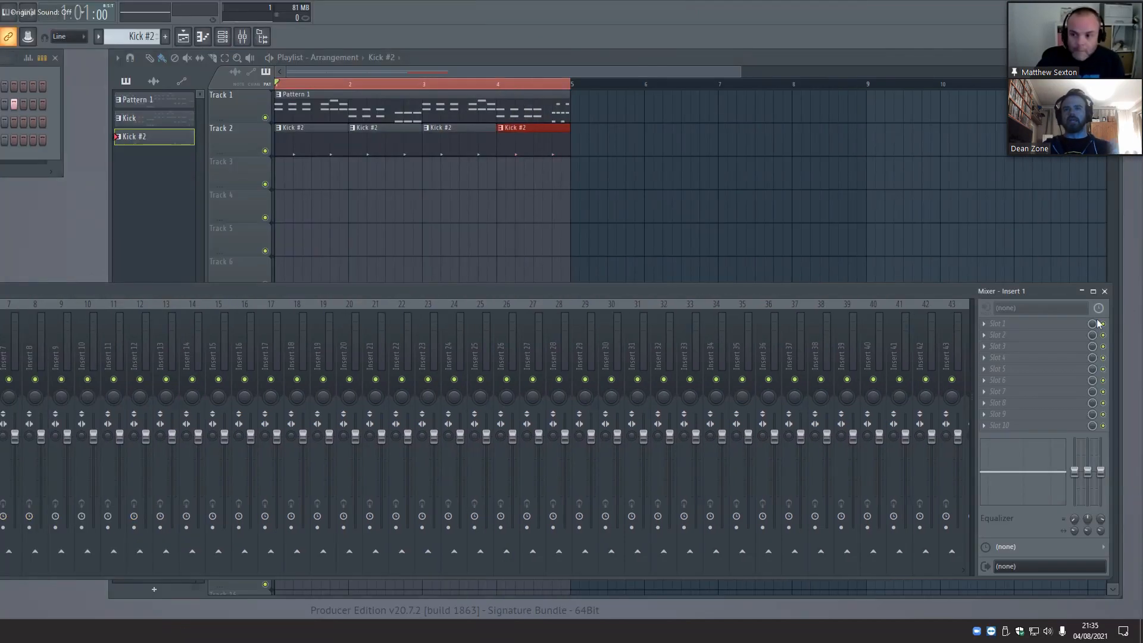
pyautogui.moveTo(1110, 352); pyautogui.dragTo(262, 351)
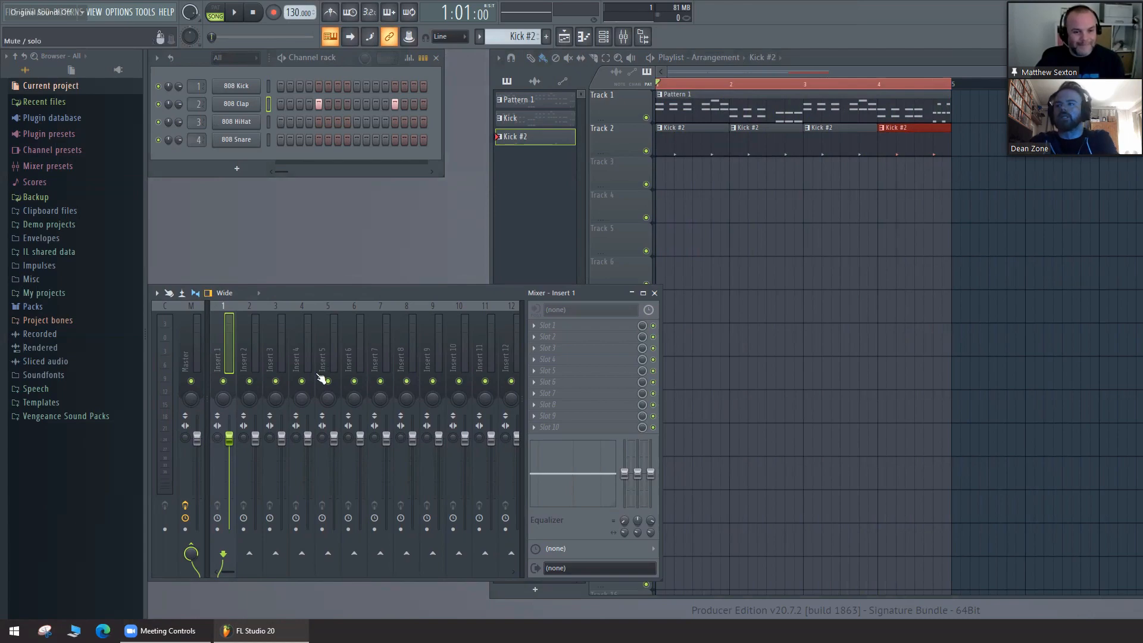
# Step: Load Fruity Fast Dist into effect slot 1 of Insert 1 and set its mix level to 50%
pyautogui.click(555, 326)
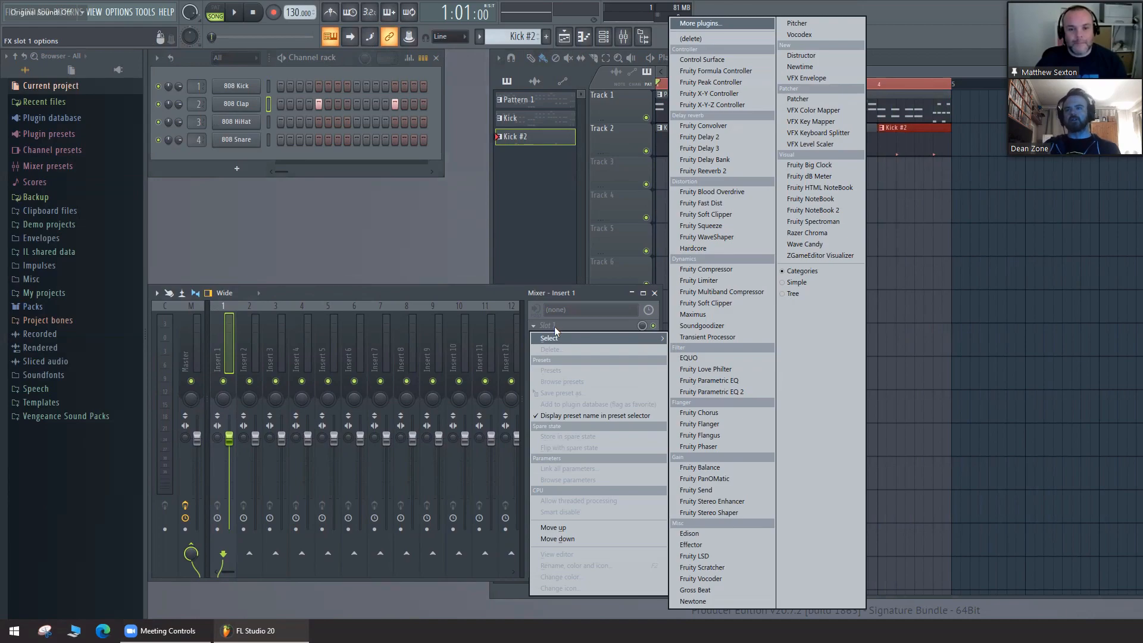
pyautogui.click(704, 204)
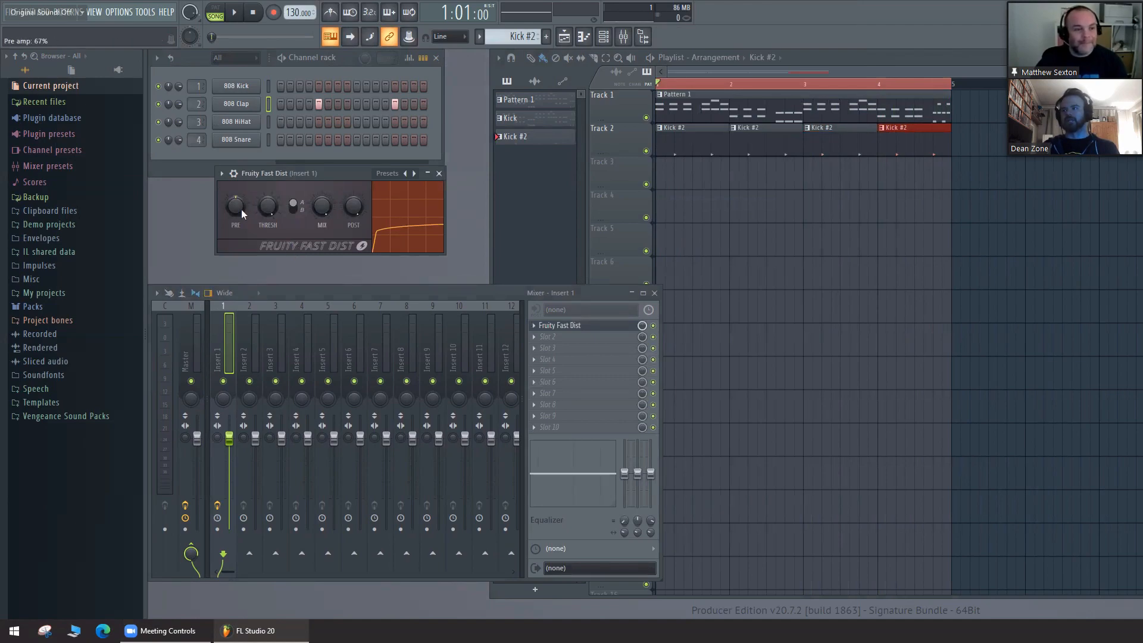
pyautogui.moveTo(322, 206); pyautogui.dragTo(322, 182)
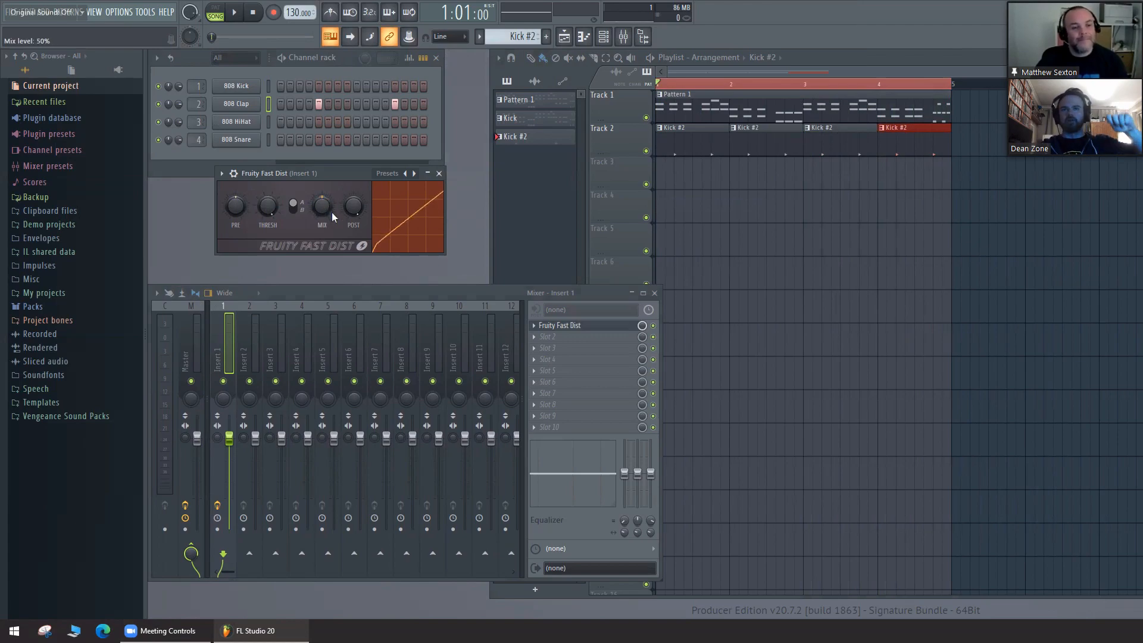
# Step: Try different Fast Dist threshold and pre amp amounts while the arrangement plays, stop playback, and bring the pre amp back down
pyautogui.press('space')
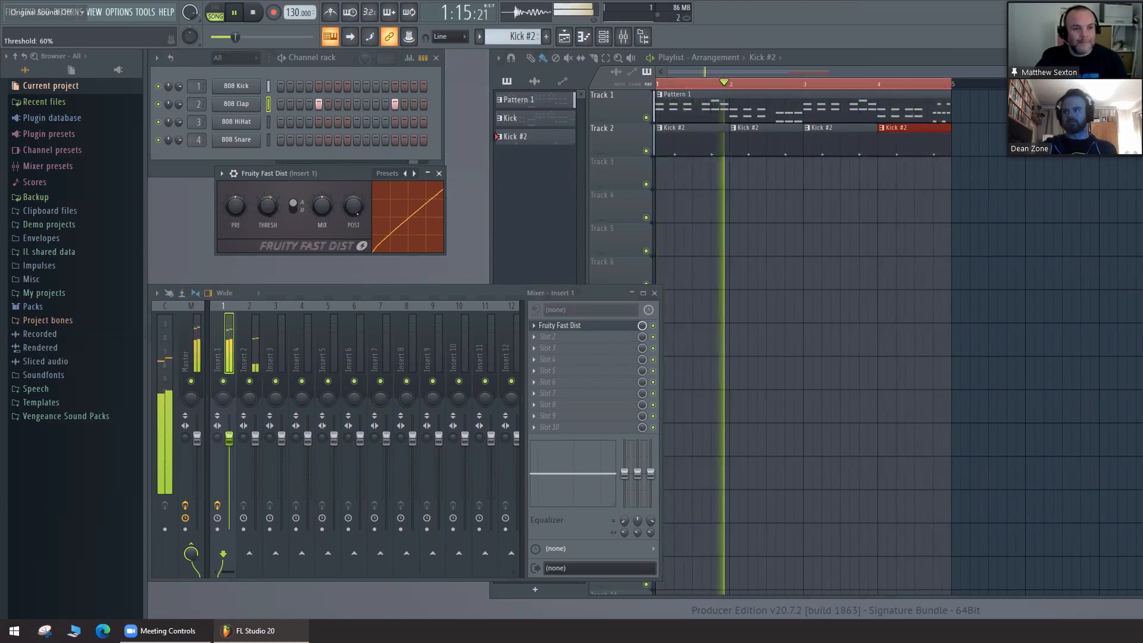
pyautogui.moveTo(268, 206); pyautogui.dragTo(268, 247)
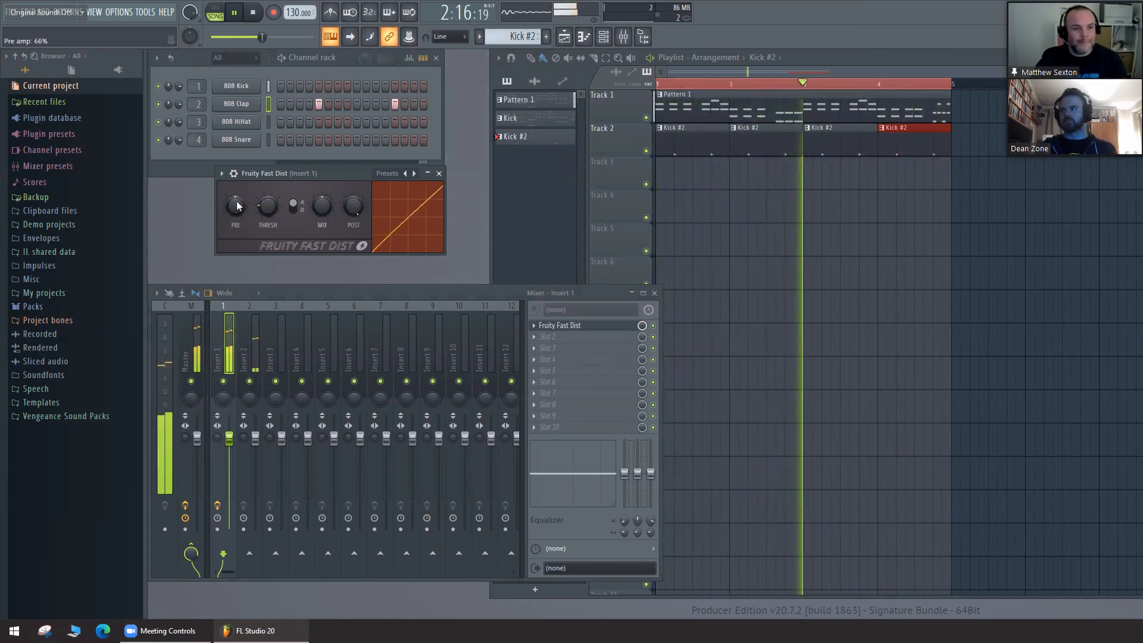
pyautogui.moveTo(235, 206); pyautogui.dragTo(236, 178)
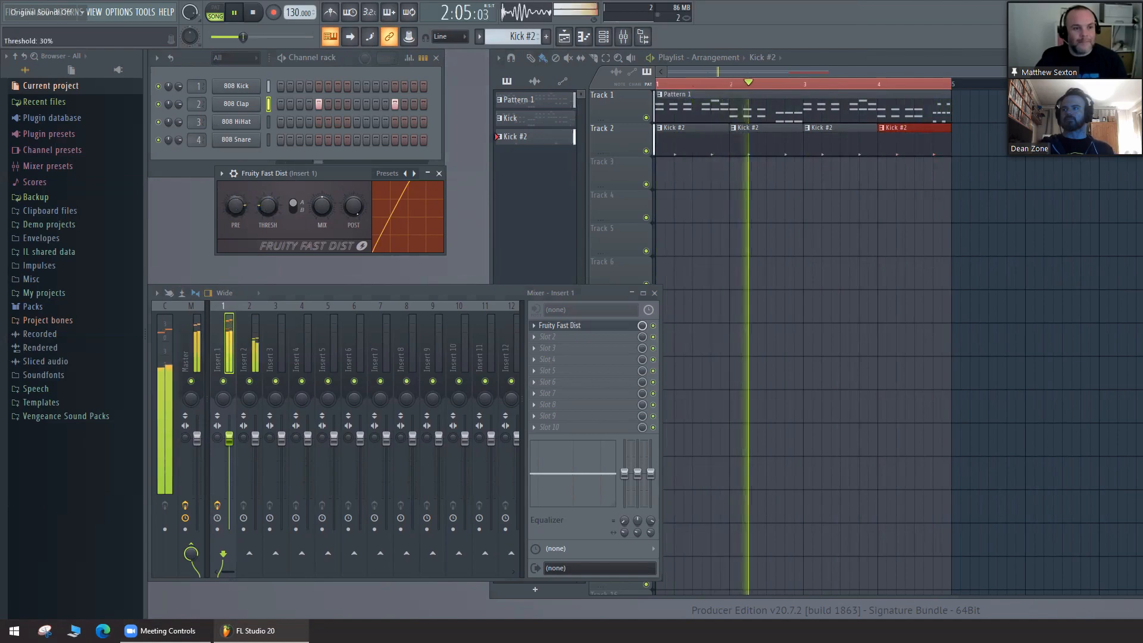
pyautogui.moveTo(267, 206); pyautogui.dragTo(266, 208)
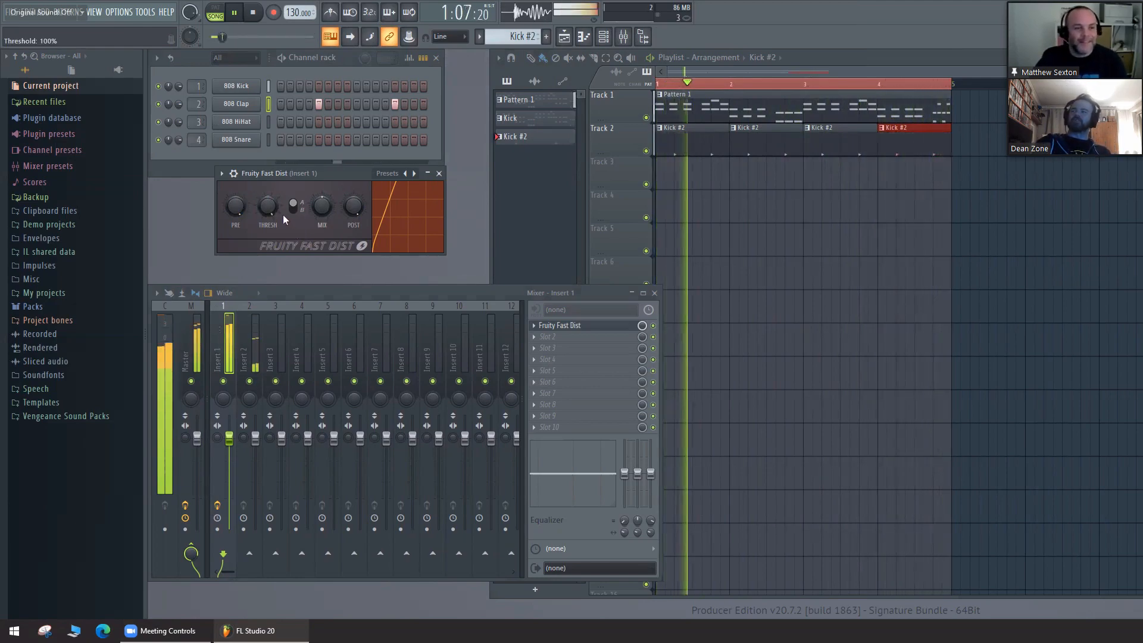
pyautogui.press('space')
pyautogui.moveTo(241, 204); pyautogui.dragTo(242, 240)
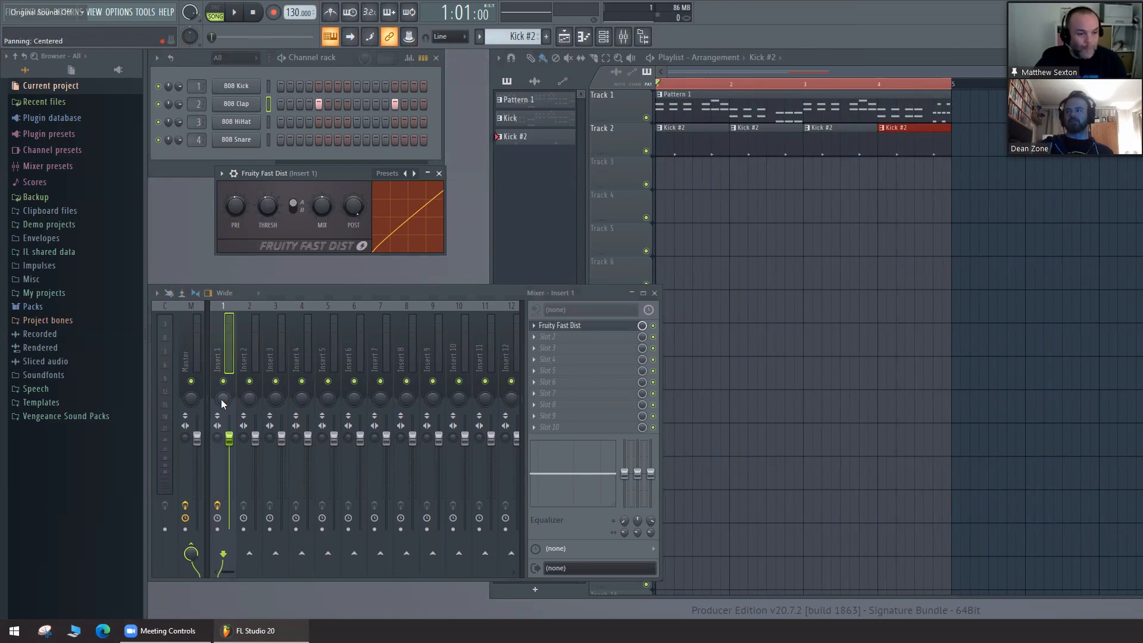
# Step: Play the arrangement, raise the Fast Dist pre amp to about 96%, and lower the Insert 1 volume fader to compensate
pyautogui.press('space')
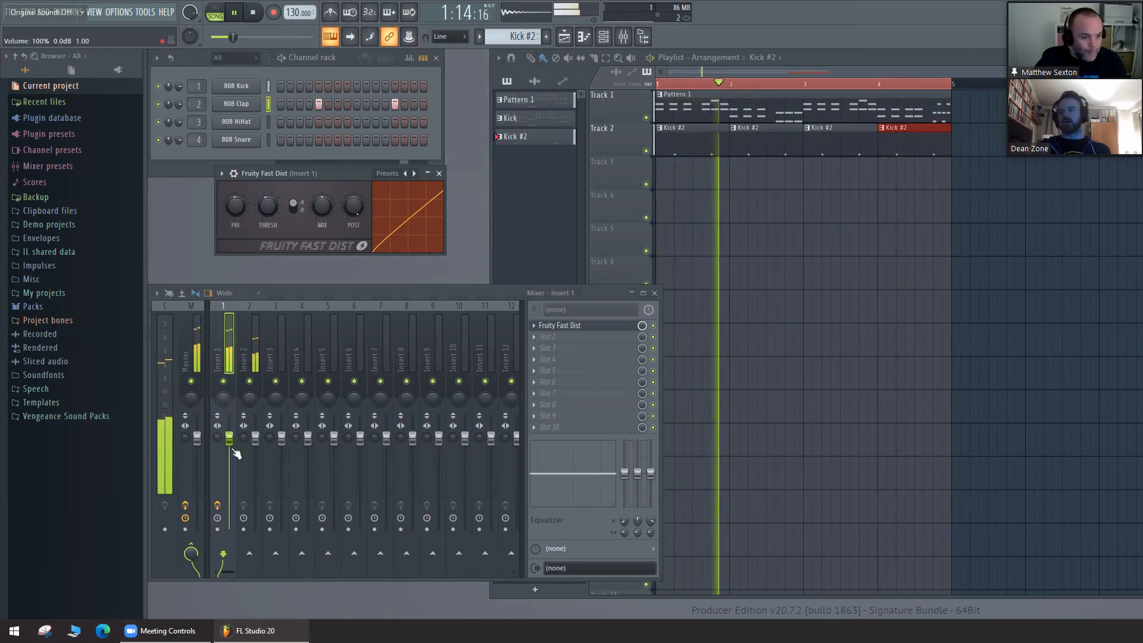
pyautogui.moveTo(229, 440); pyautogui.dragTo(229, 446)
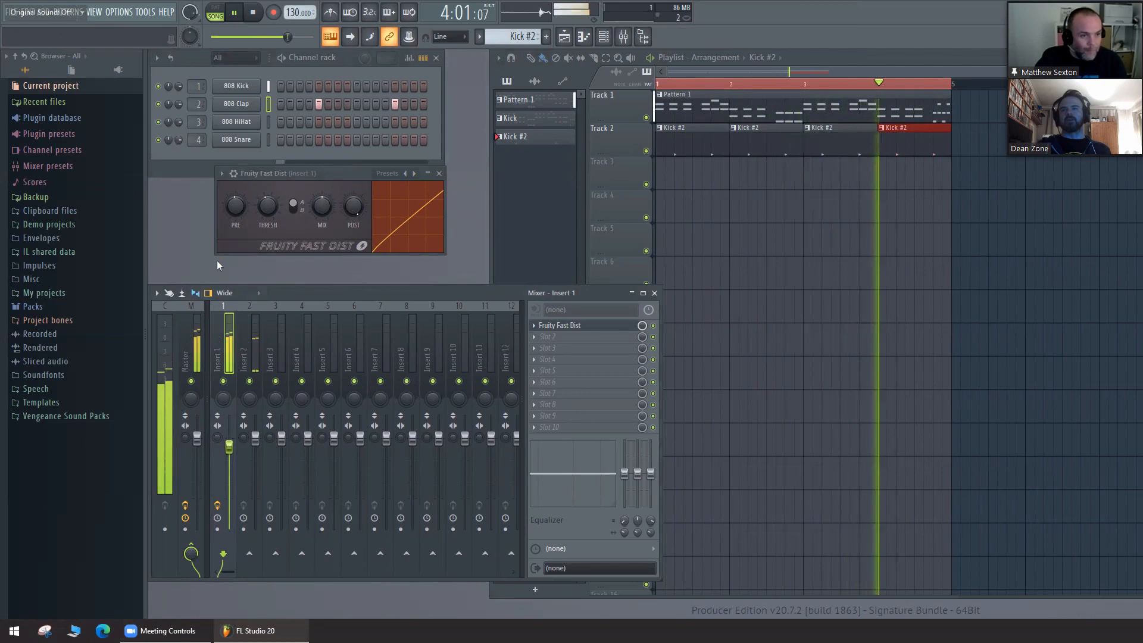
pyautogui.moveTo(237, 209); pyautogui.dragTo(268, 161)
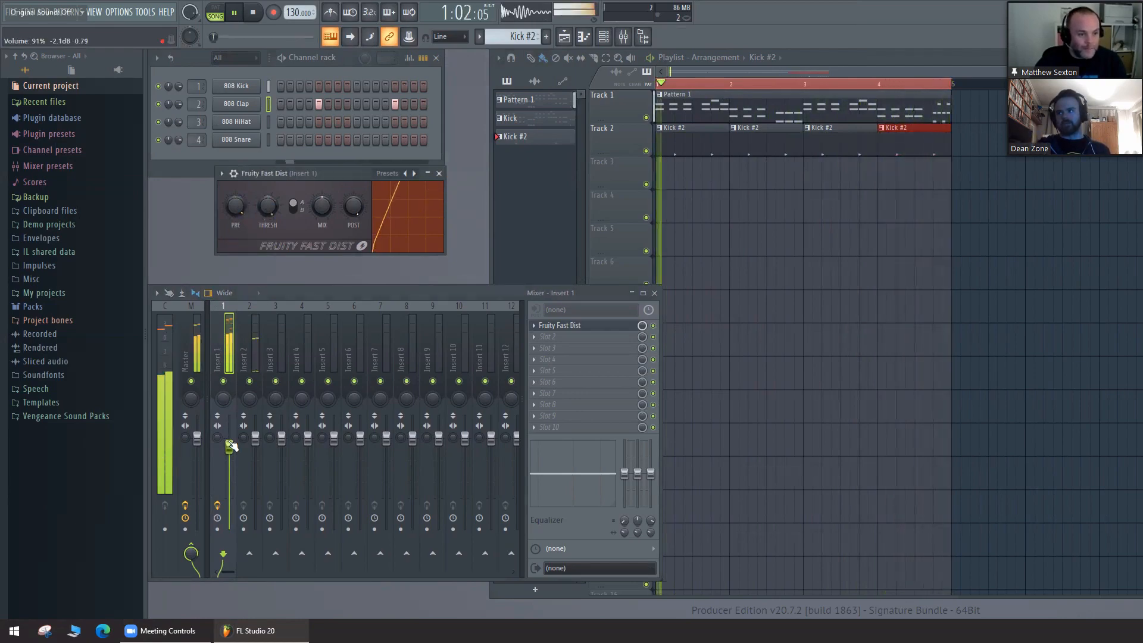
pyautogui.moveTo(231, 445); pyautogui.dragTo(229, 460)
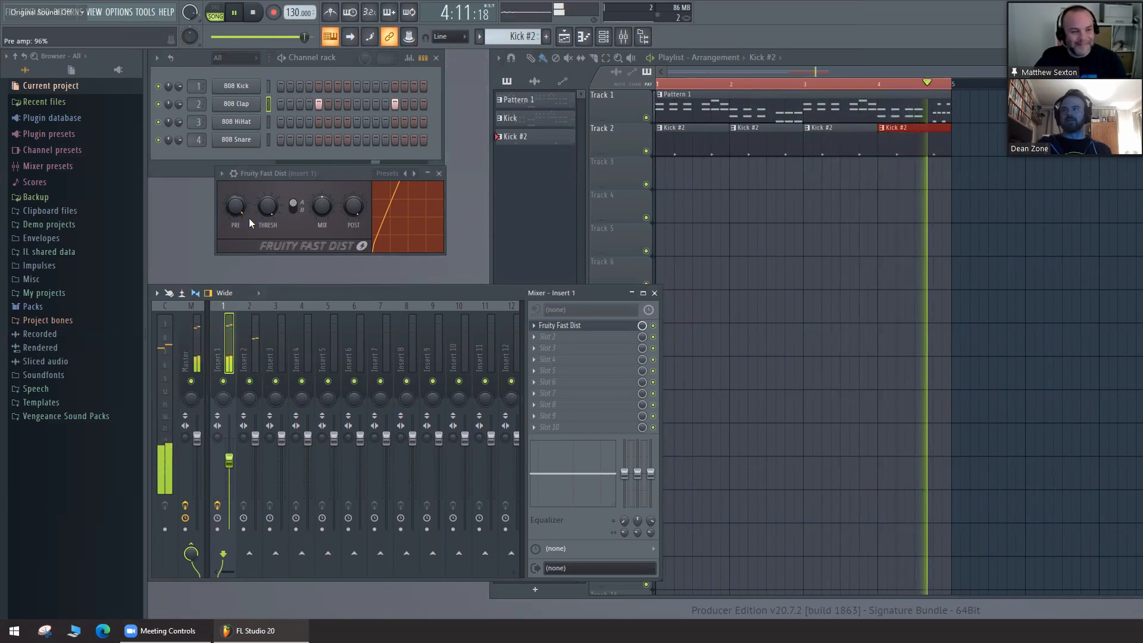
# Step: Set the Fast Dist pre amp to about 71% and its threshold to 80%, and stop playback
pyautogui.moveTo(241, 200); pyautogui.dragTo(241, 218)
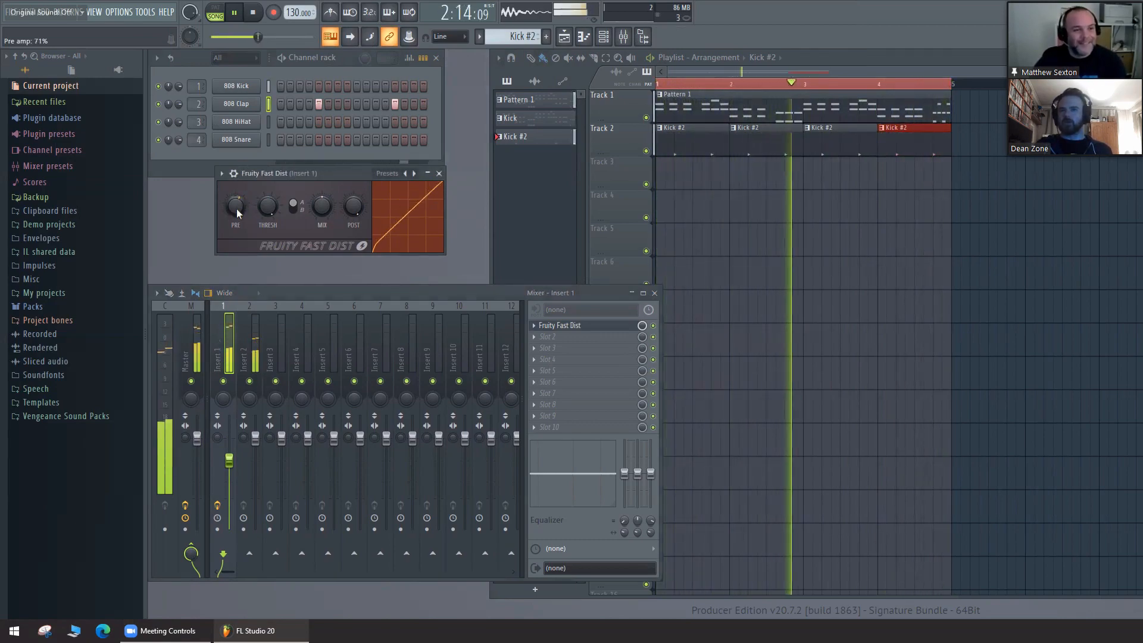
pyautogui.moveTo(267, 206); pyautogui.dragTo(268, 197)
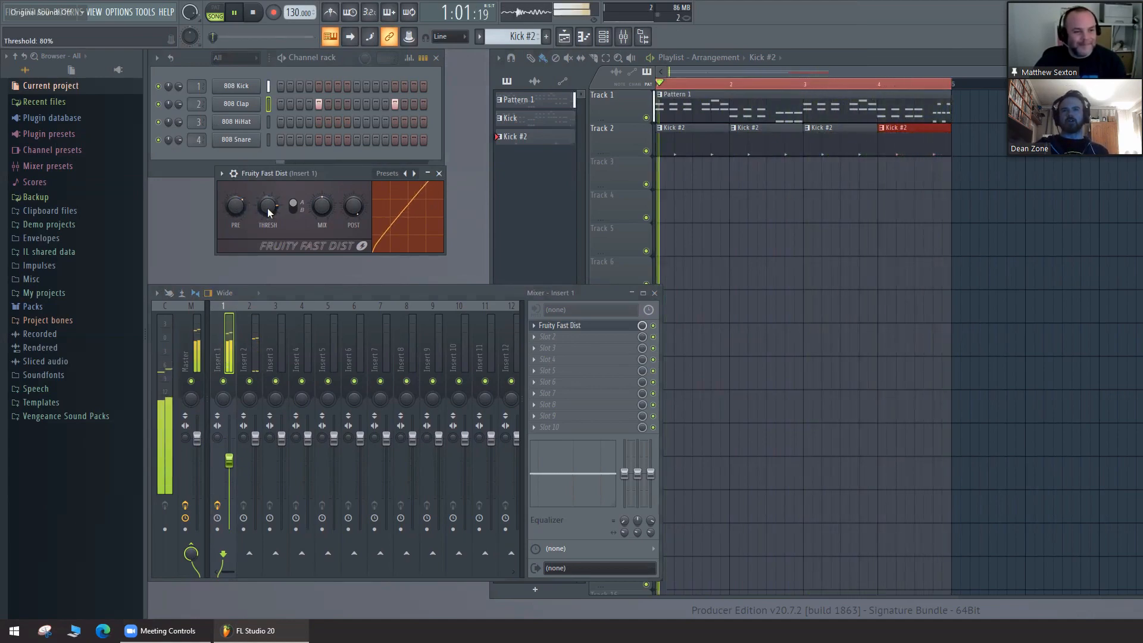
pyautogui.press('space')
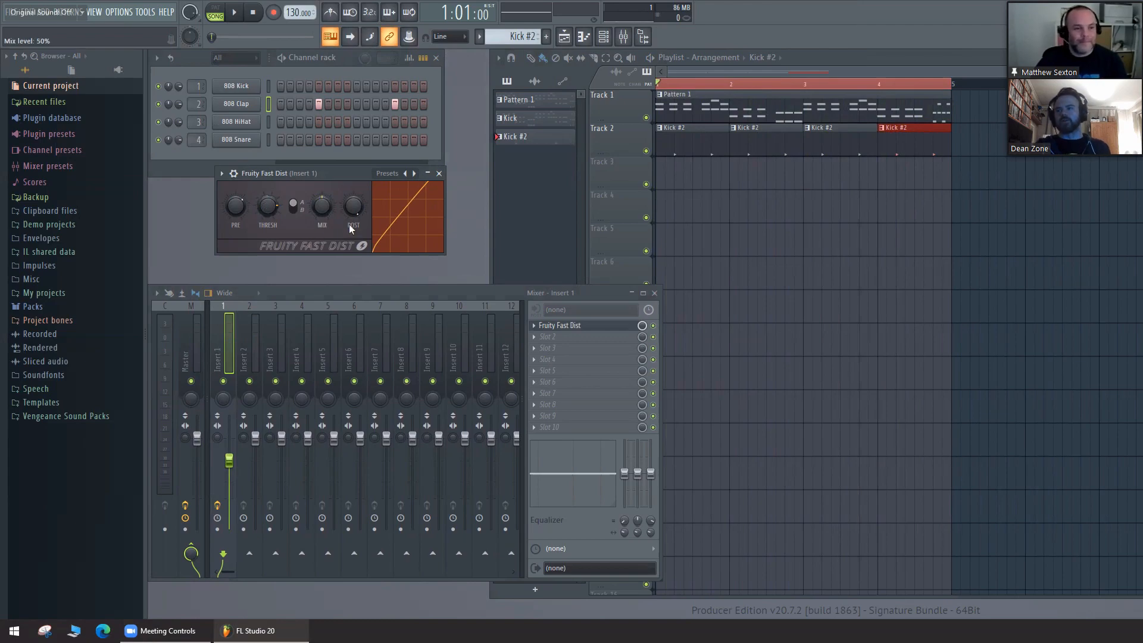
# Step: Load Fruity Parametric EQ 2 into slot 2 of Insert 1 and set band 1's type to High pass
pyautogui.click(565, 339)
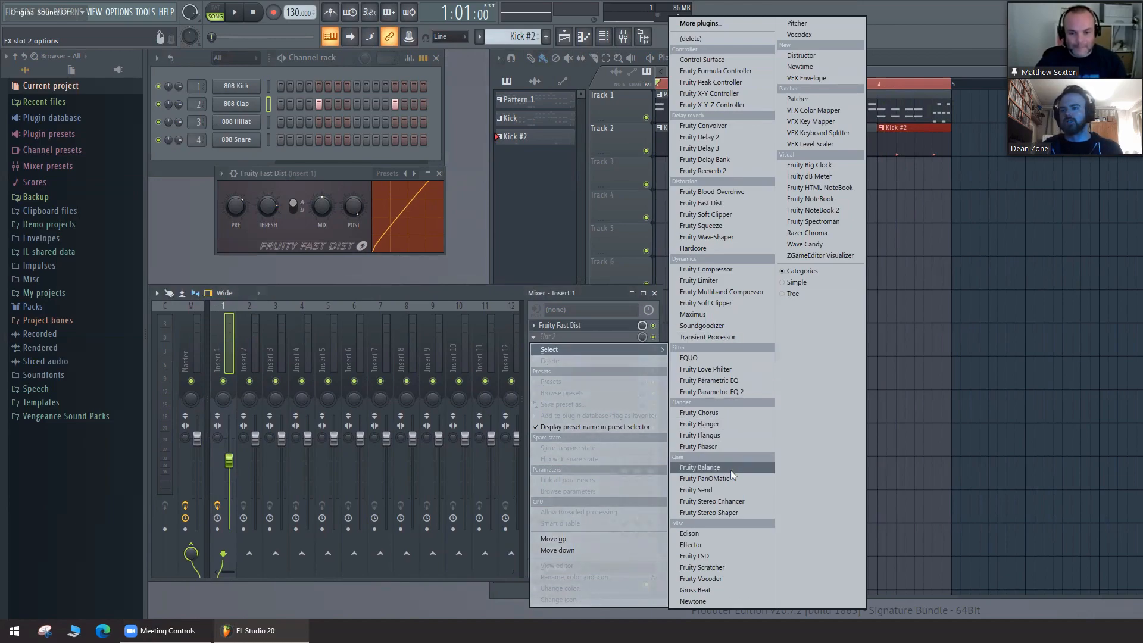
pyautogui.click(712, 391)
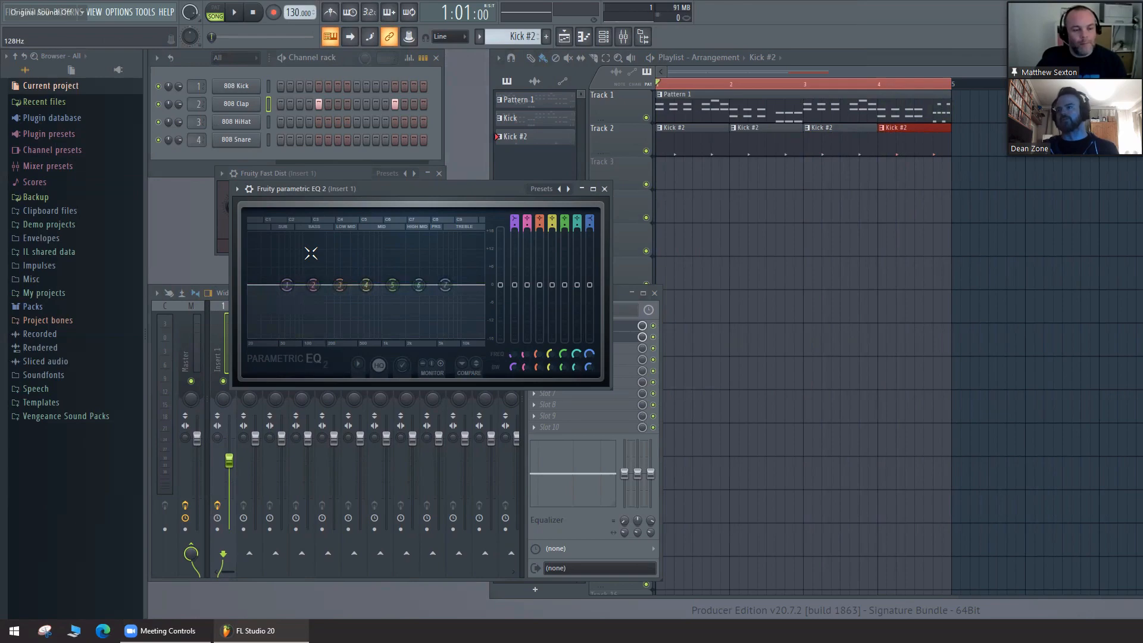
pyautogui.rightClick(287, 287)
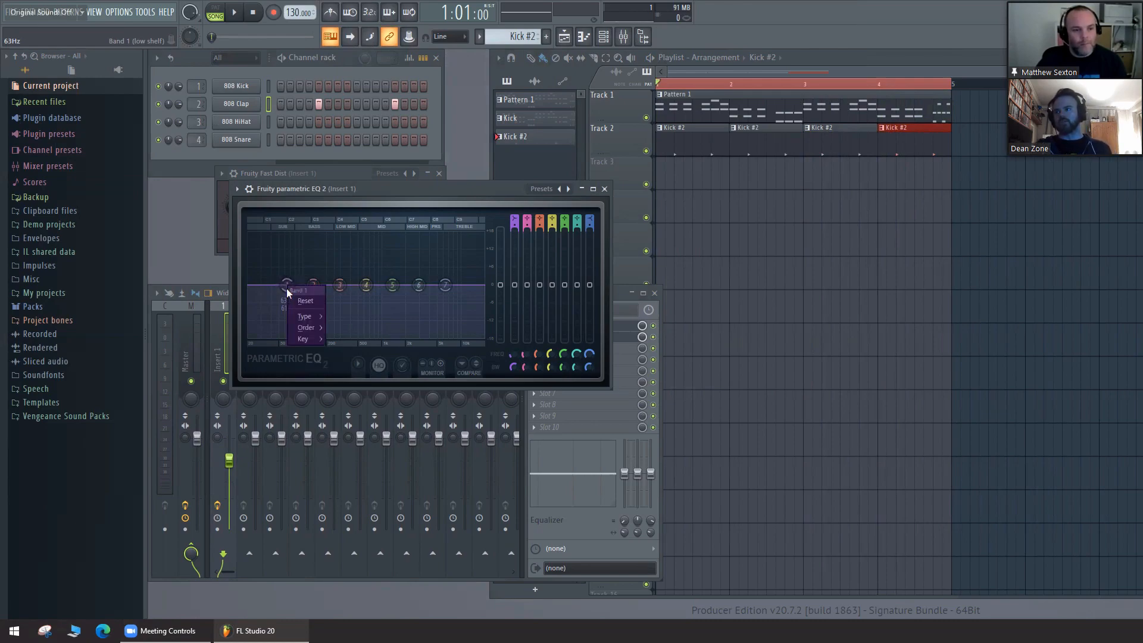
pyautogui.moveTo(302, 318)
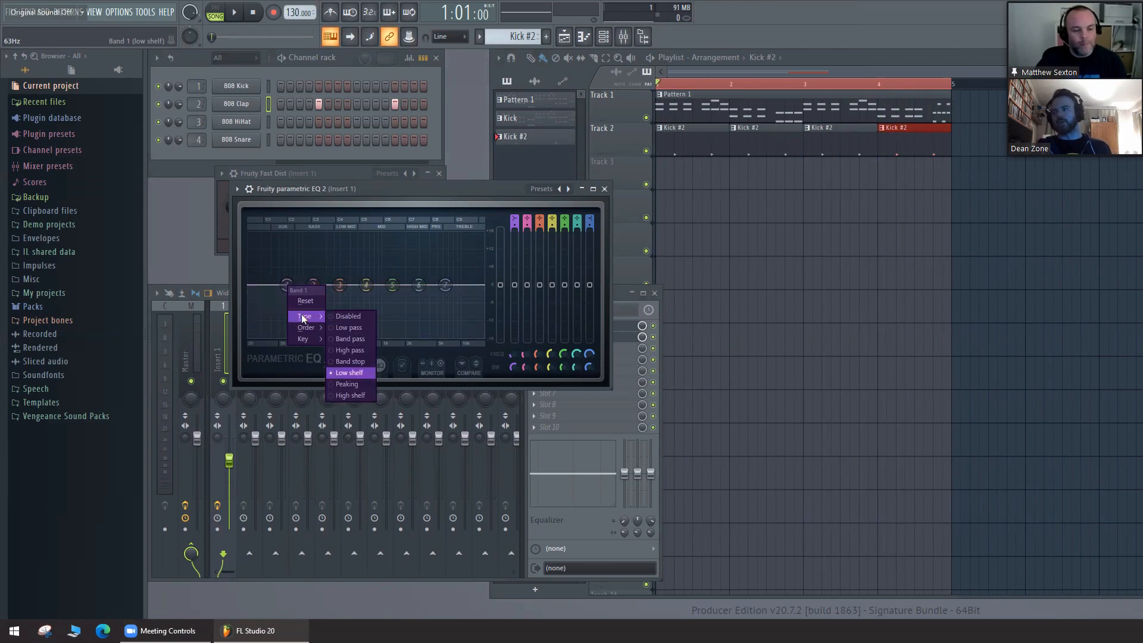
pyautogui.click(359, 351)
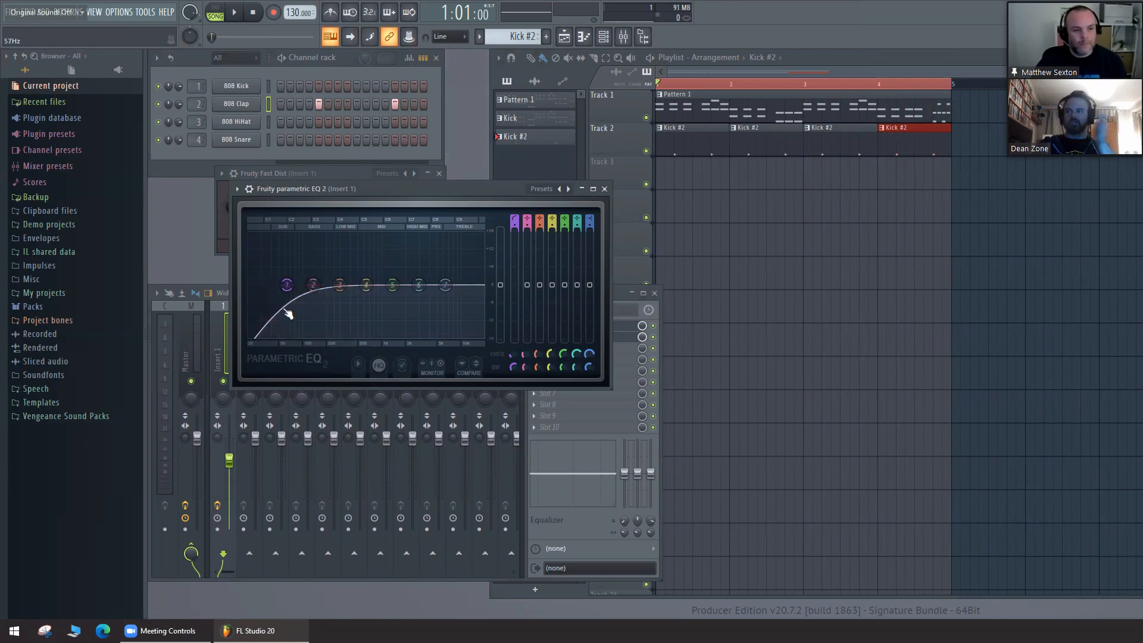
# Step: Raise the cutoff frequency of high-pass band 1 slightly while the arrangement plays, and stop playback
pyautogui.press('space')
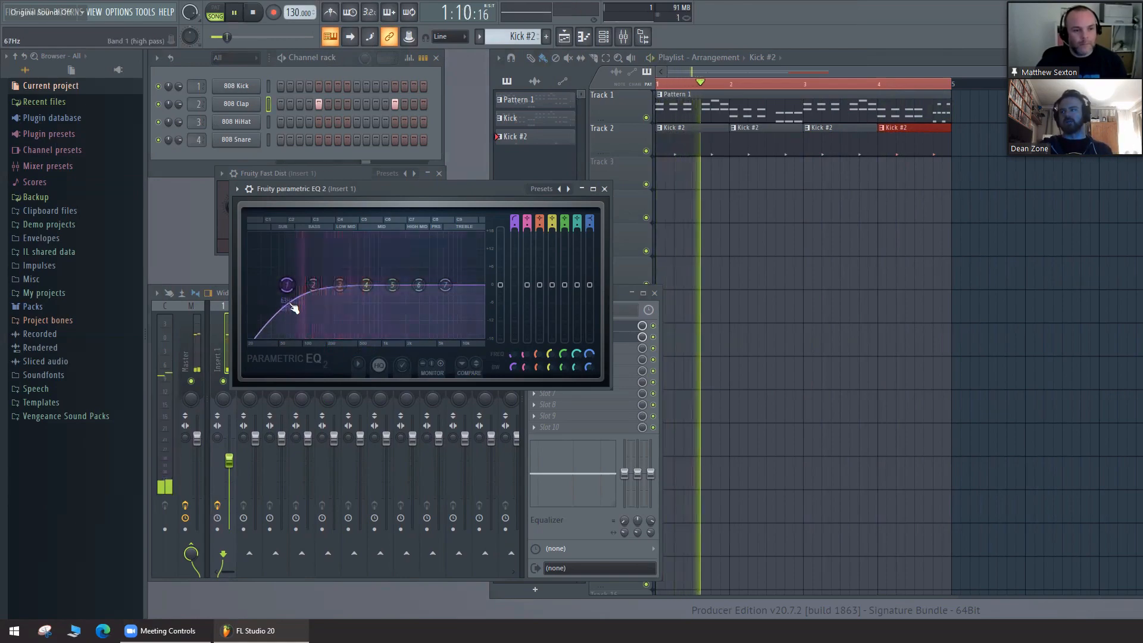
pyautogui.moveTo(288, 305); pyautogui.dragTo(294, 284)
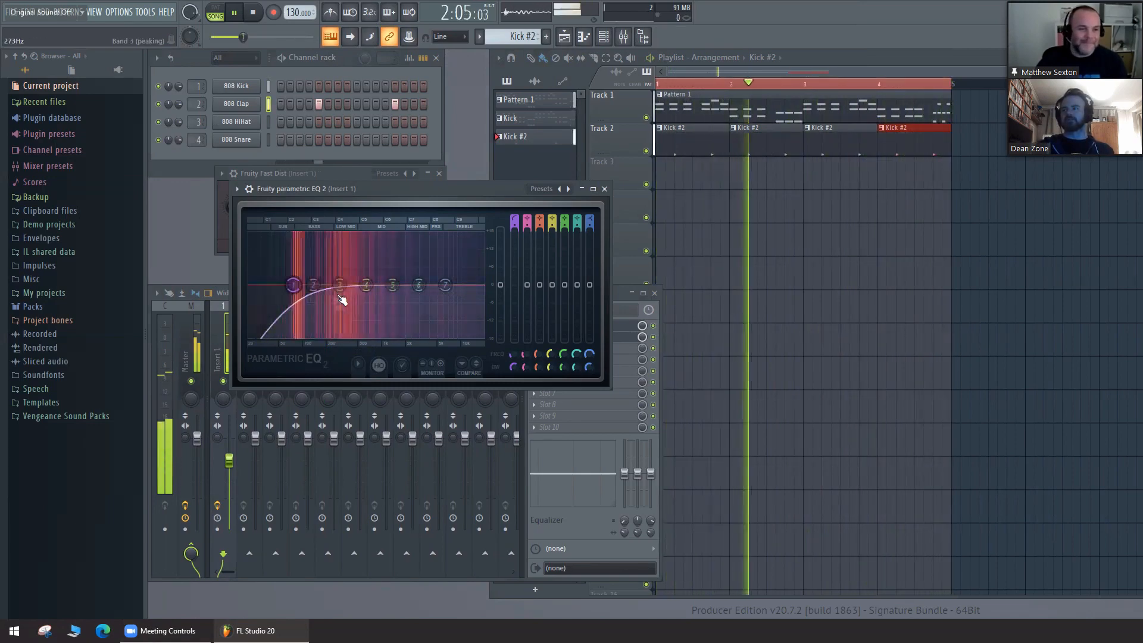
pyautogui.press('space')
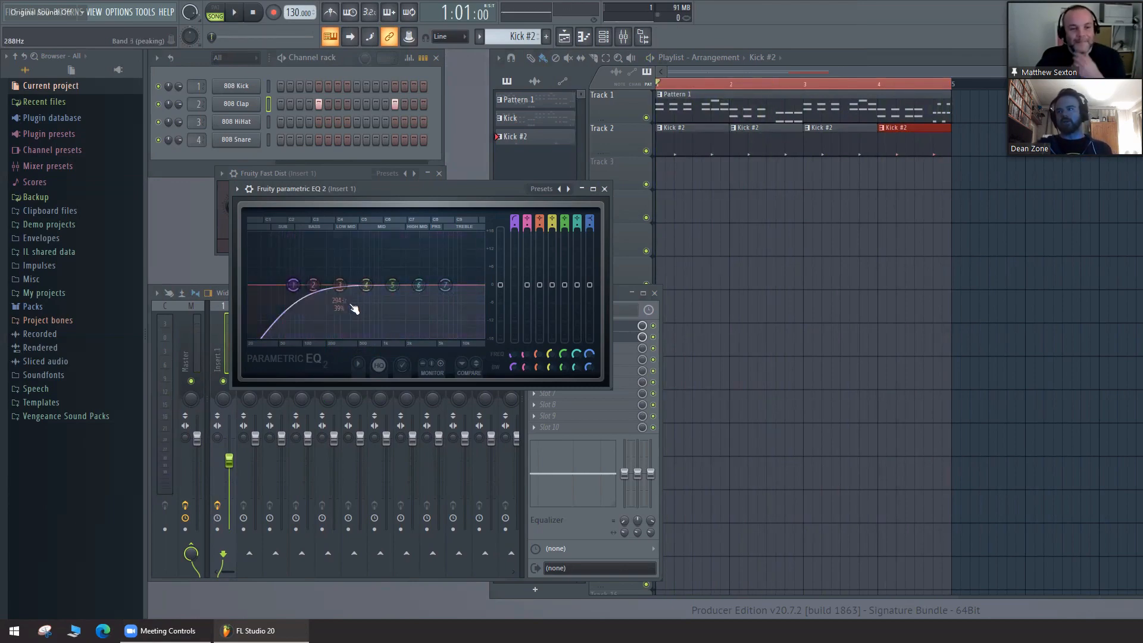
# Step: Boost EQ band 2 to about 1.8 dB near 153 Hz and bring it down to a slight cut of about 1.2 dB
pyautogui.rightClick(316, 288)
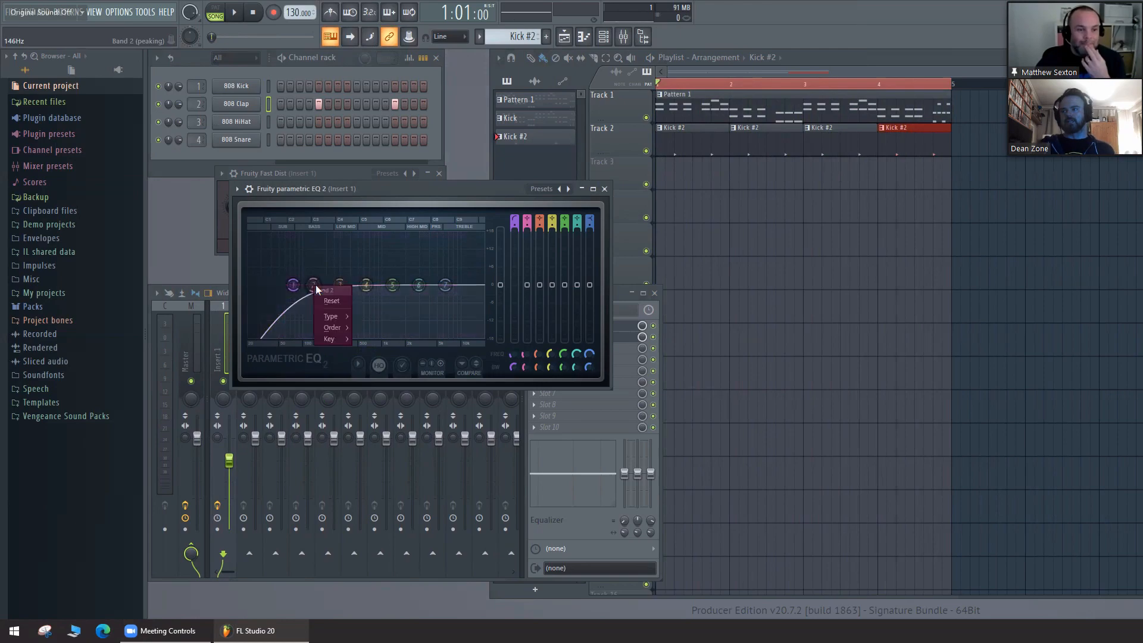
pyautogui.click(317, 290)
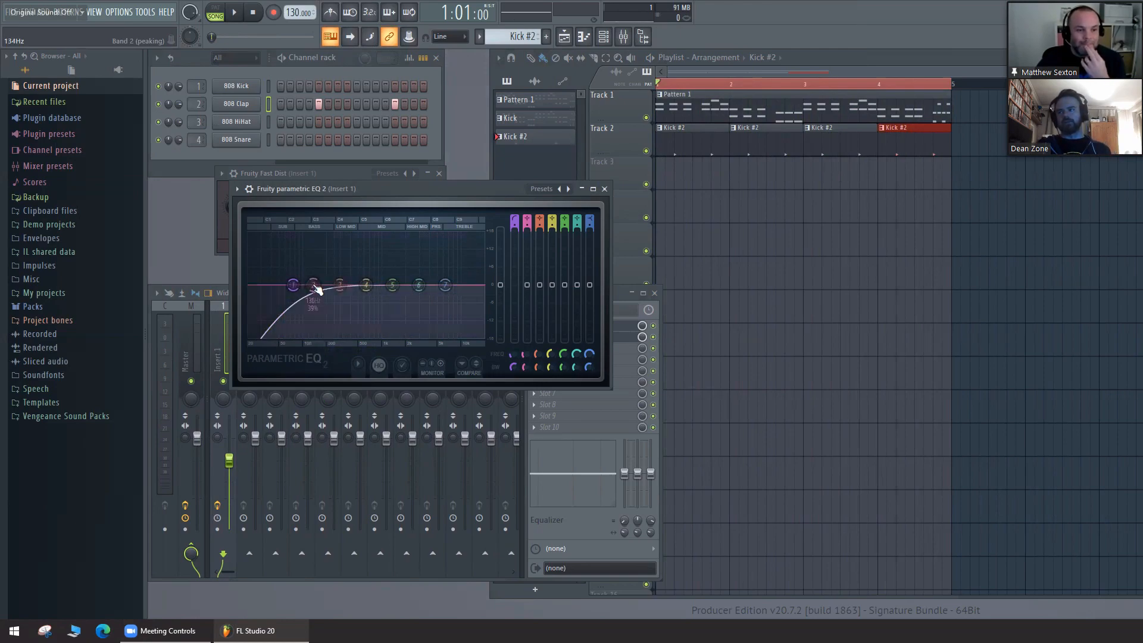
pyautogui.moveTo(313, 285)
pyautogui.mouseDown()
pyautogui.moveTo(346, 292)
pyautogui.moveTo(318, 278)
pyautogui.mouseUp()
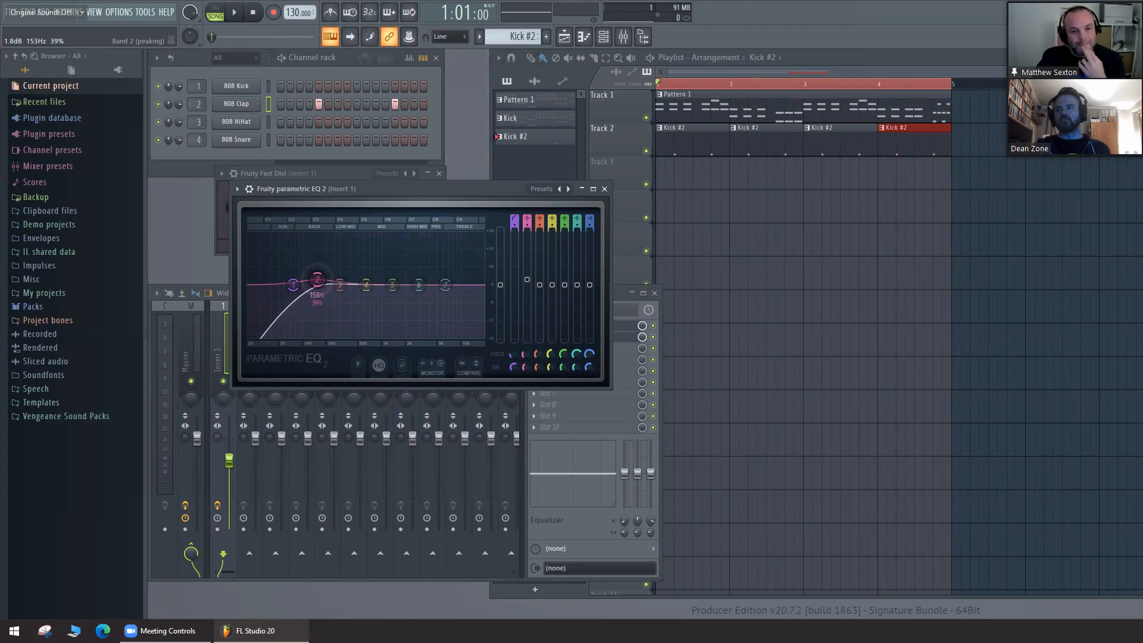
pyautogui.moveTo(318, 279)
pyautogui.mouseDown()
pyautogui.moveTo(332, 301)
pyautogui.moveTo(417, 303)
pyautogui.moveTo(319, 288)
pyautogui.mouseUp()
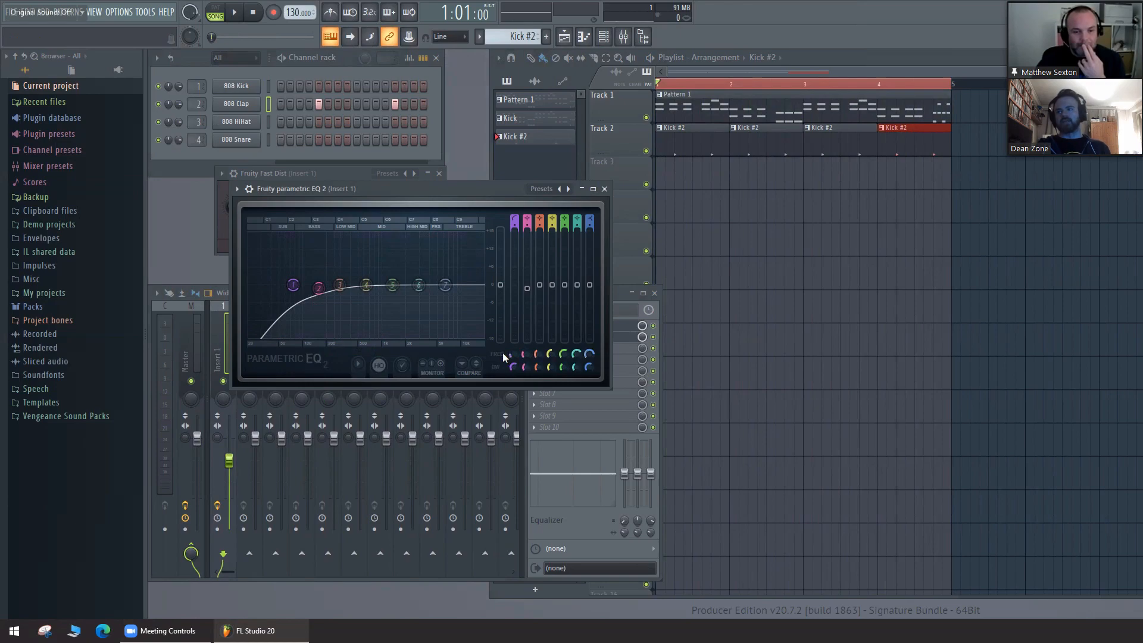
# Step: Set EQ band 2's frequency to about 150 Hz and widen its bandwidth to 100%
pyautogui.moveTo(523, 356); pyautogui.dragTo(524, 351)
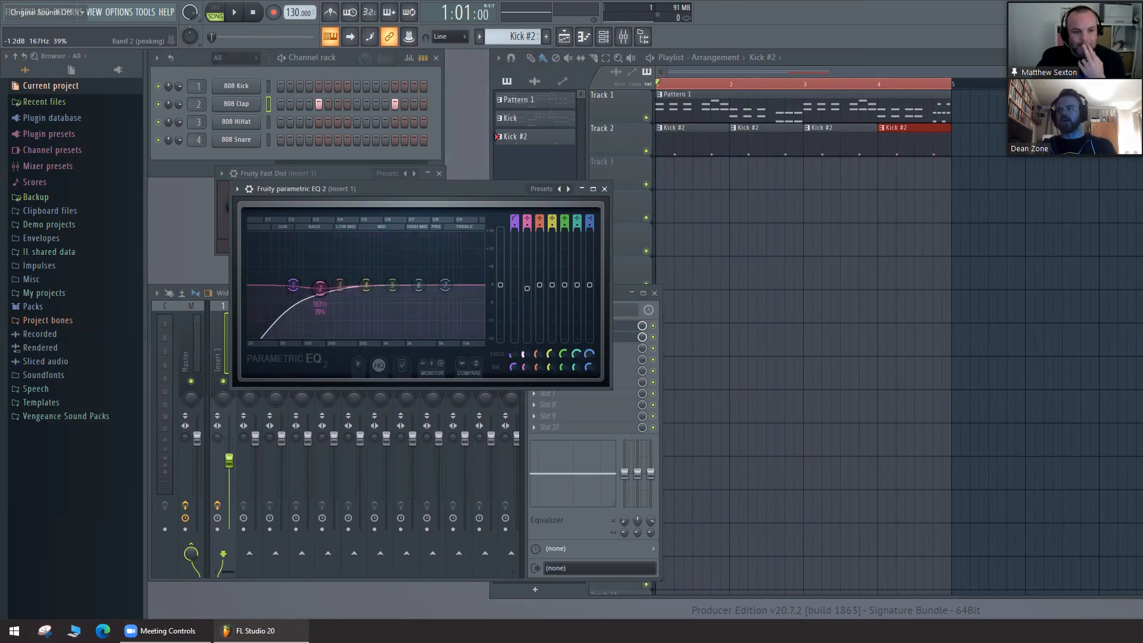
pyautogui.moveTo(524, 355); pyautogui.dragTo(526, 367)
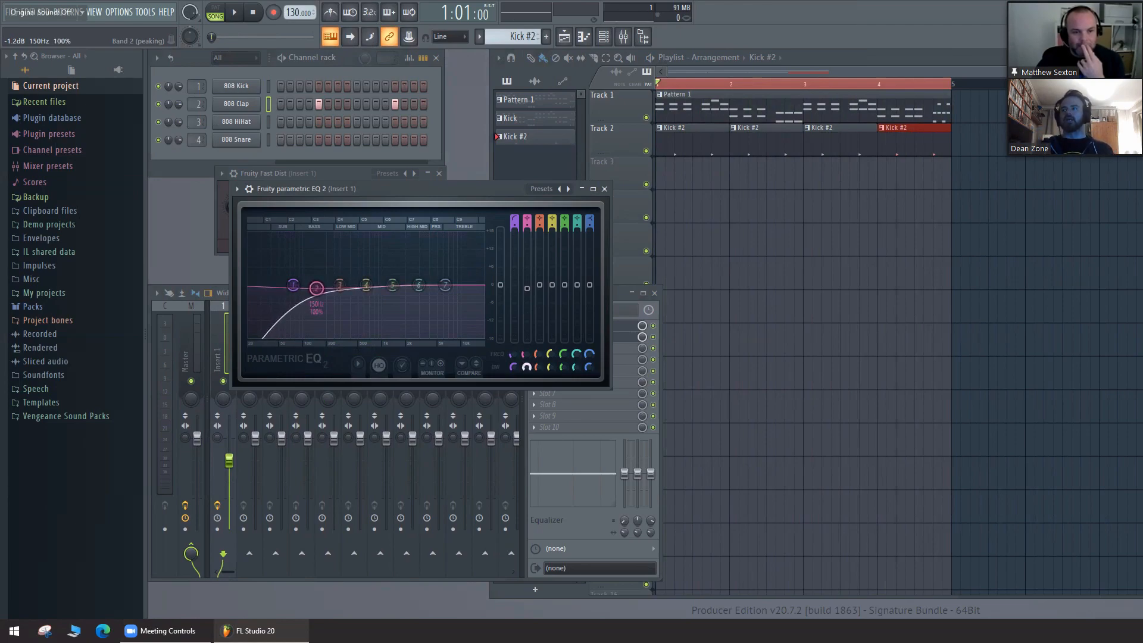
pyautogui.moveTo(526, 367); pyautogui.dragTo(526, 367)
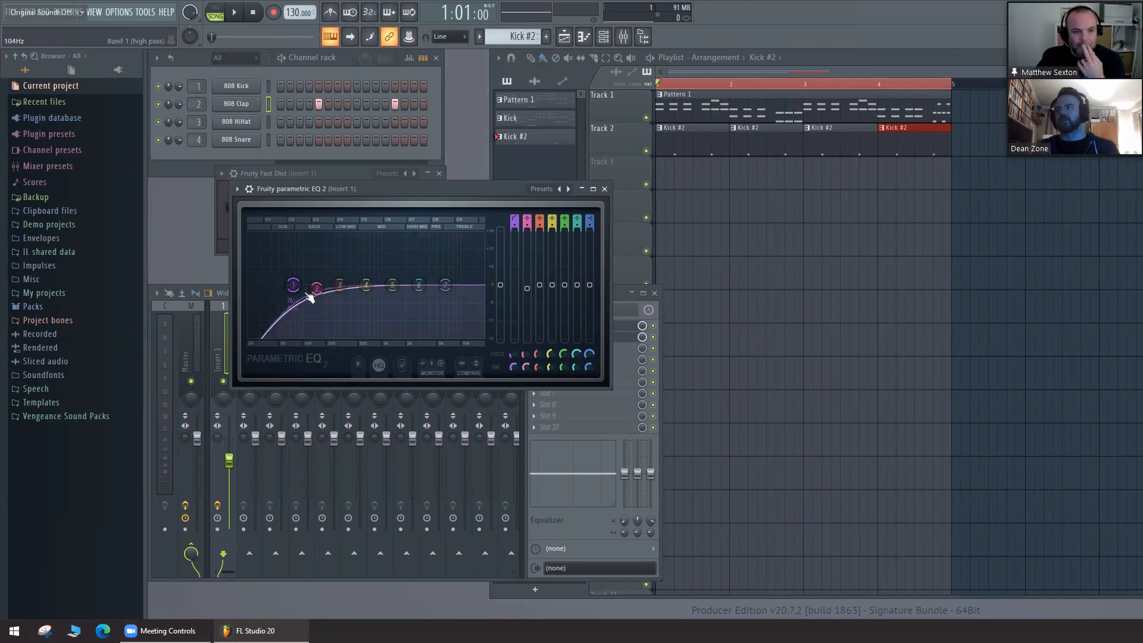
# Step: Try EQ band 2 as a narrow cut of about -4.5 dB at 951 Hz with 0% bandwidth, and undo it
pyautogui.moveTo(320, 290); pyautogui.dragTo(380, 298)
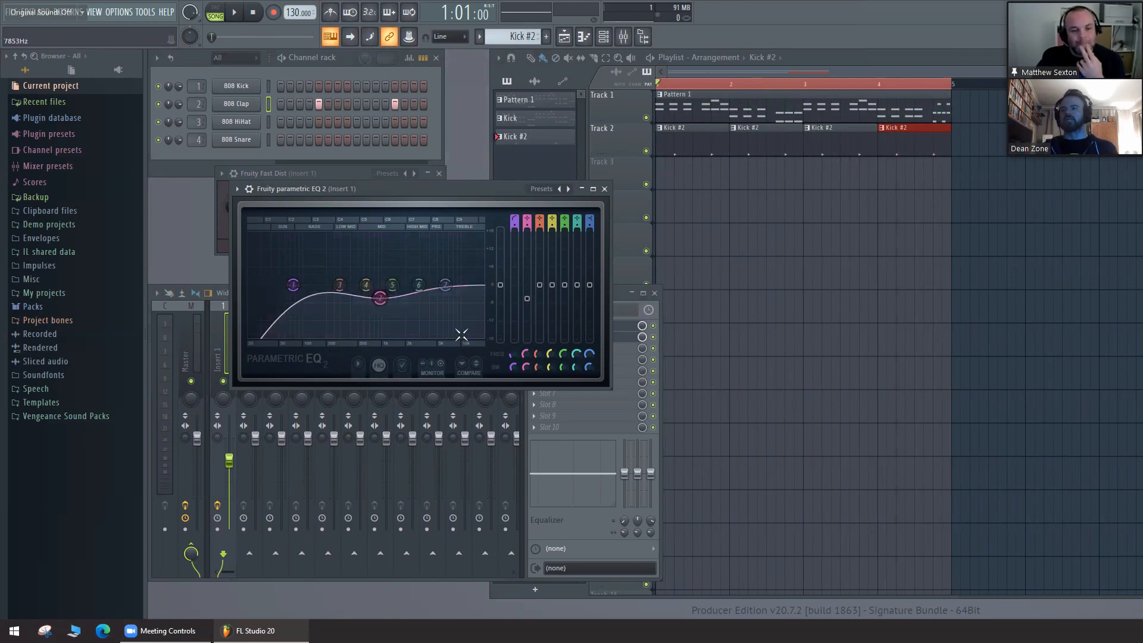
pyautogui.moveTo(526, 368); pyautogui.dragTo(527, 367)
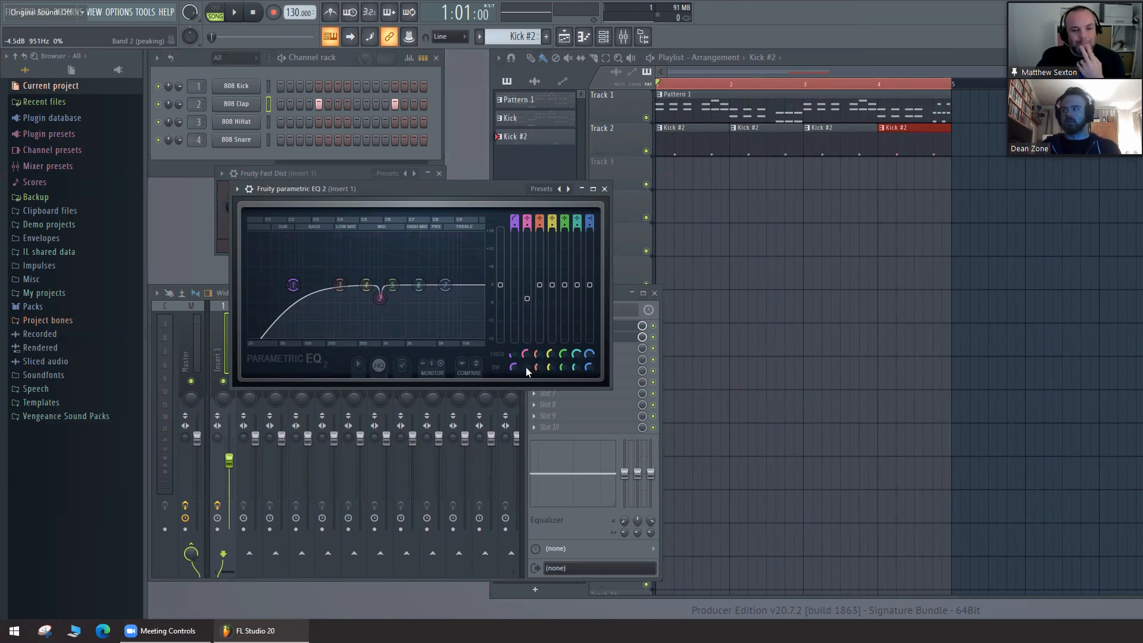
pyautogui.hotkey('ctrl', 'z')
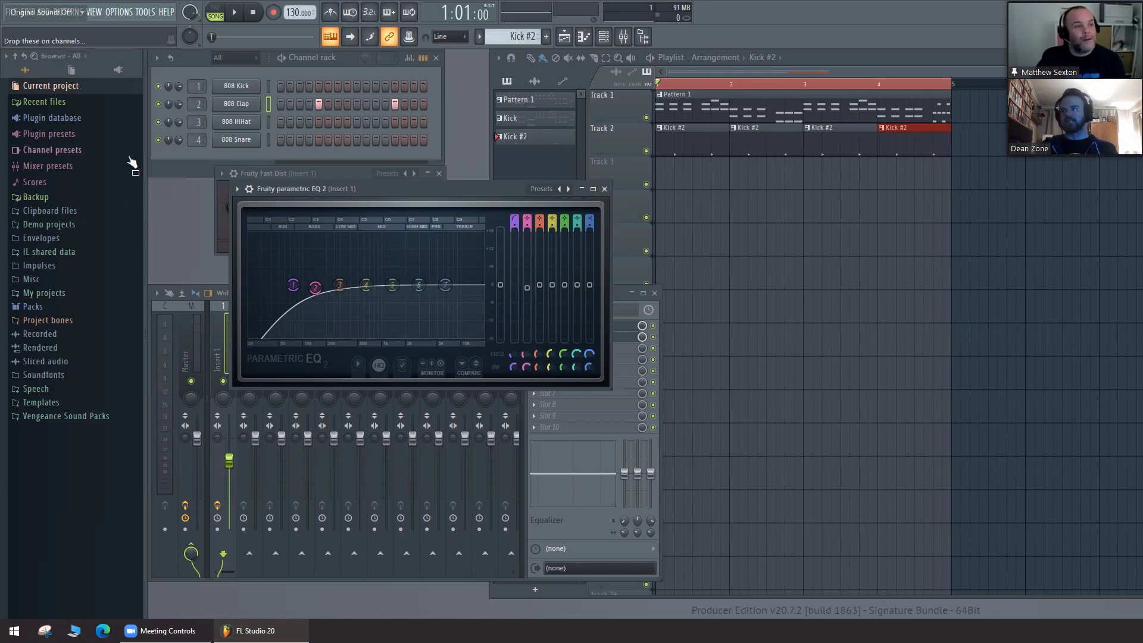
# Step: Replace the 808 Kick channel's instrument with the BassDrum plugin
pyautogui.rightClick(239, 122)
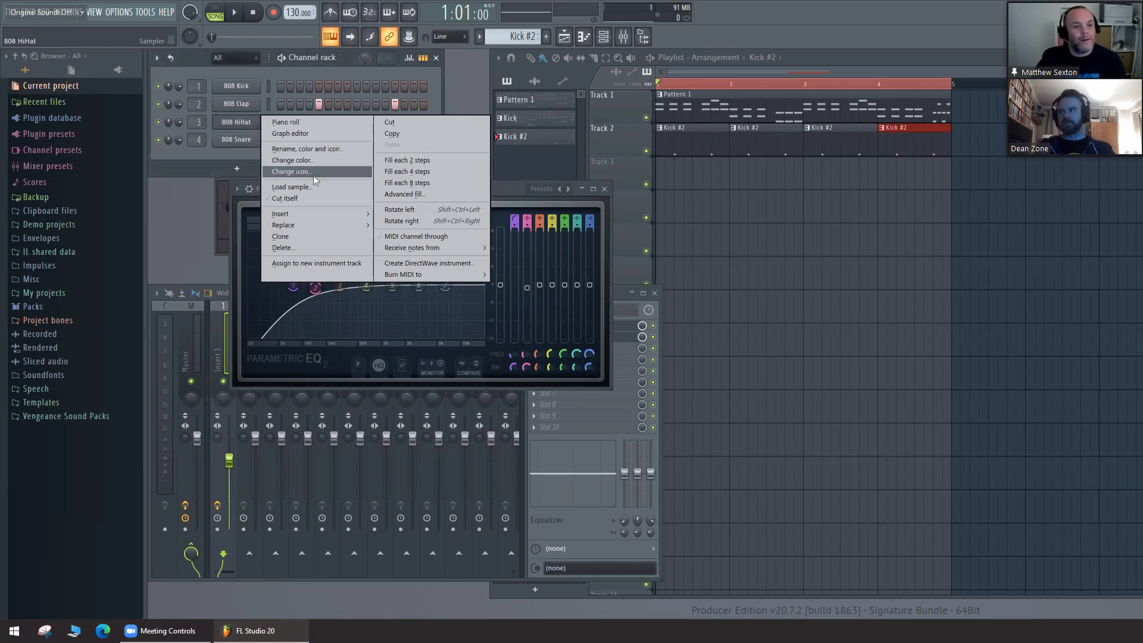
pyautogui.moveTo(305, 227)
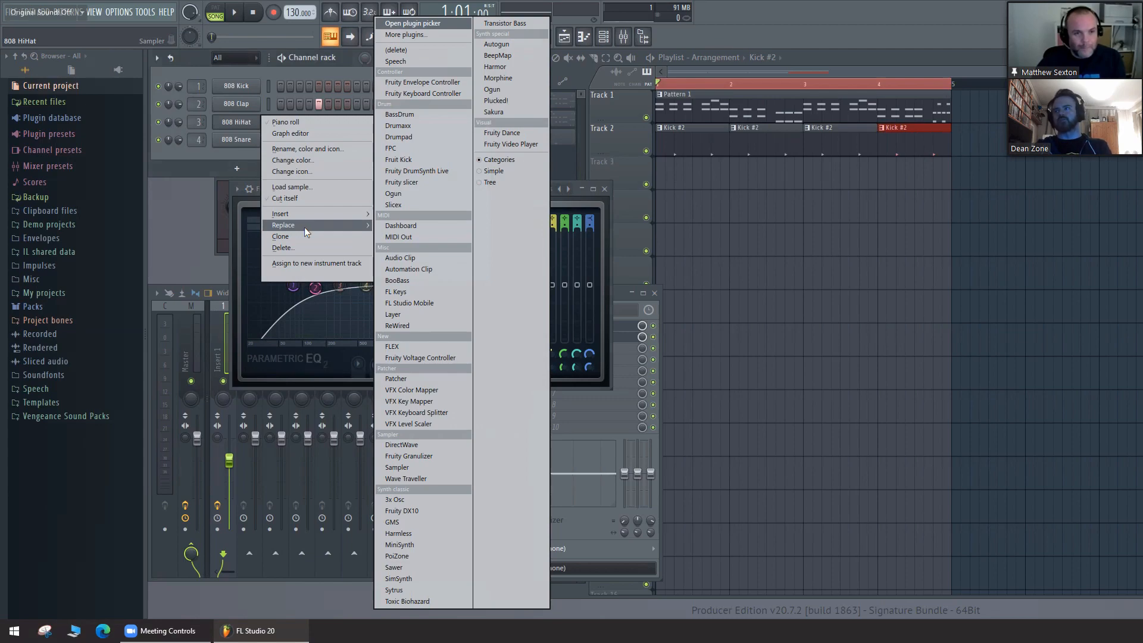
pyautogui.rightClick(249, 87)
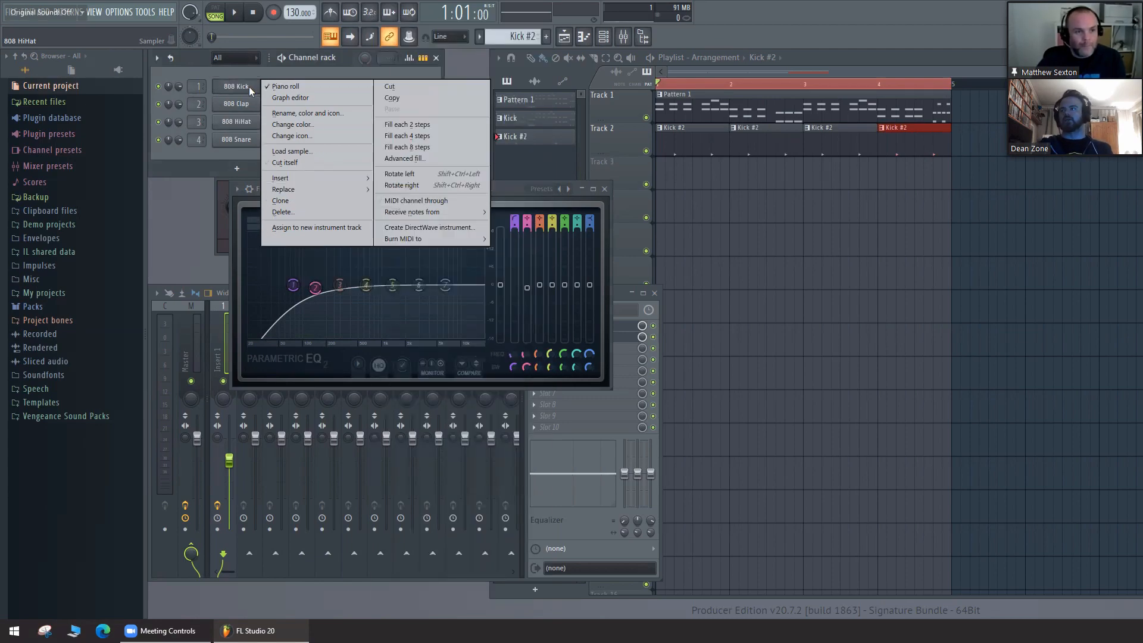
pyautogui.moveTo(291, 189)
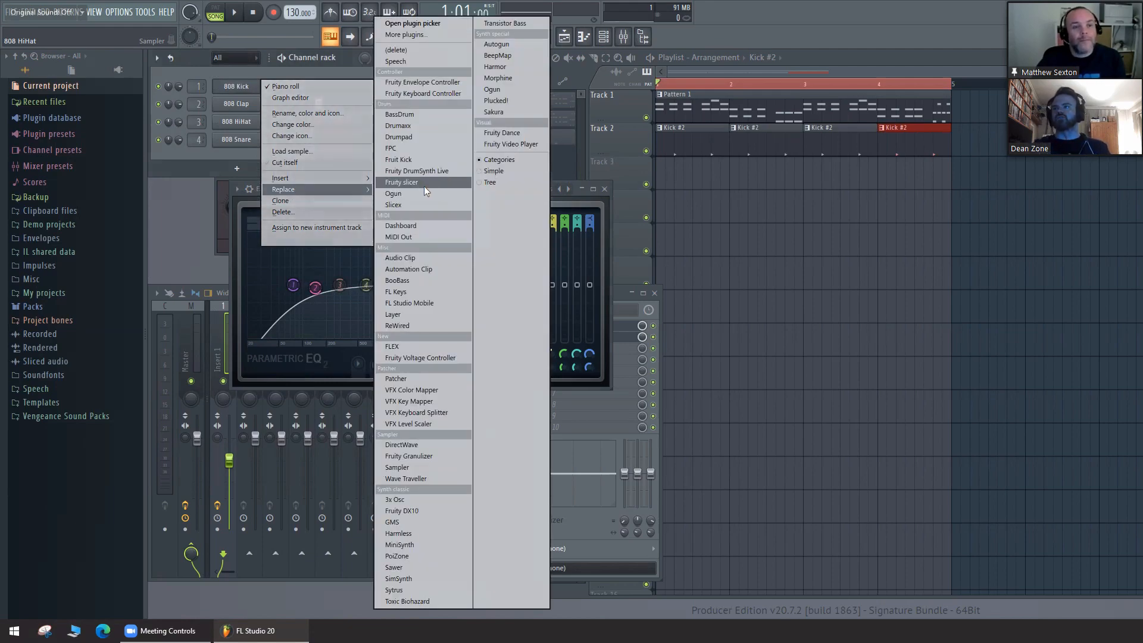
pyautogui.click(416, 115)
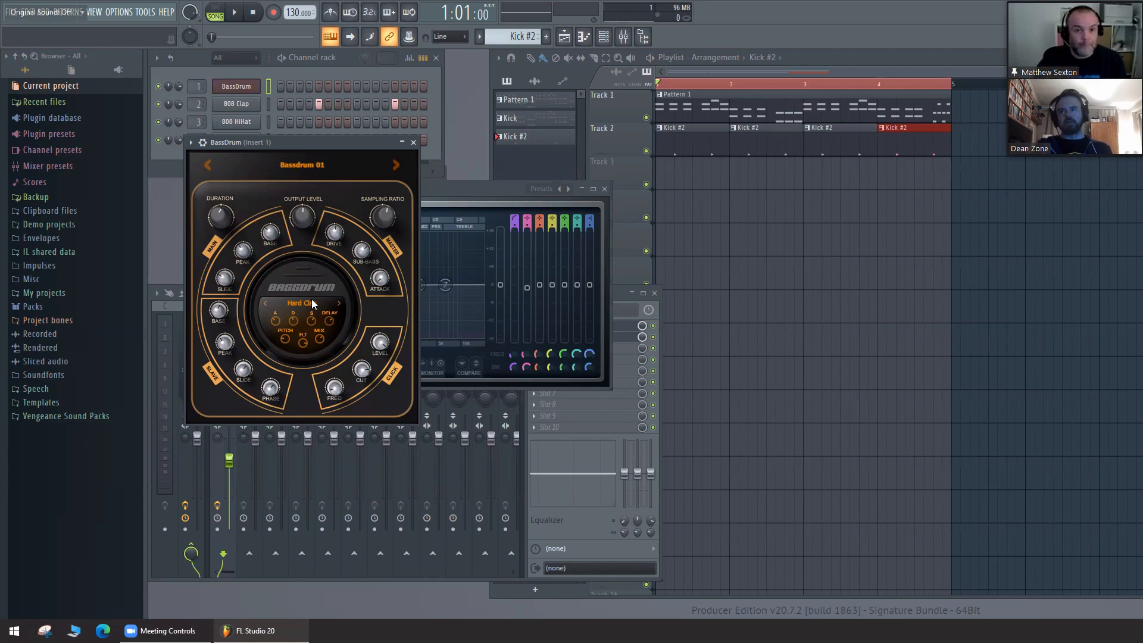
# Step: Select Pattern 1 and play the arrangement to hear the BassDrum sound, and stop playback
pyautogui.click(524, 100)
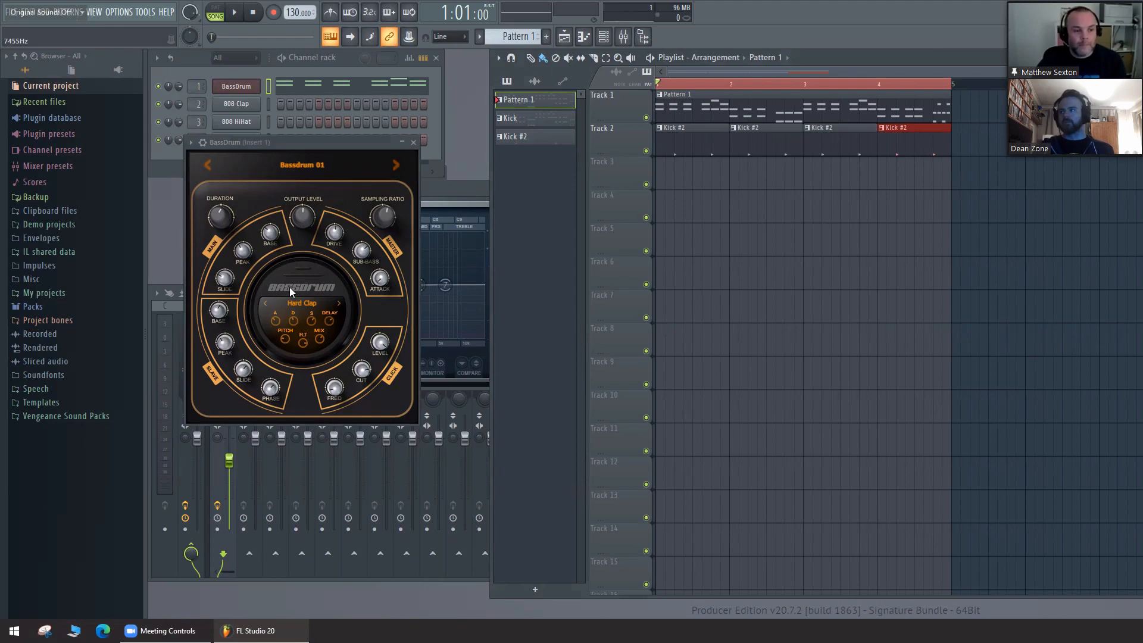
pyautogui.press('space')
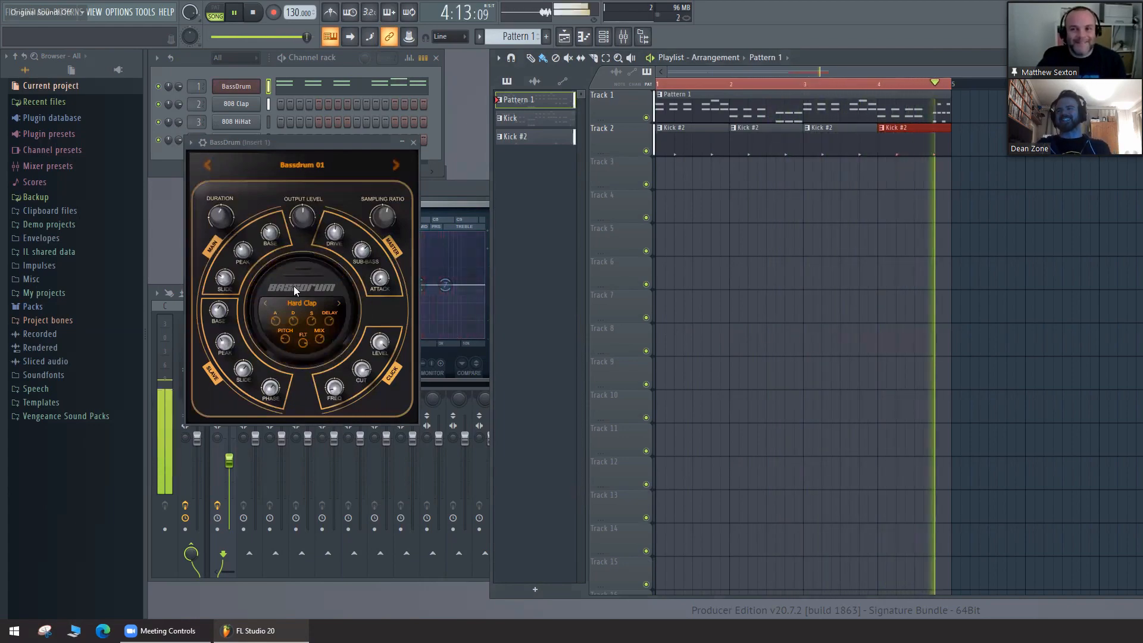
pyautogui.press('space')
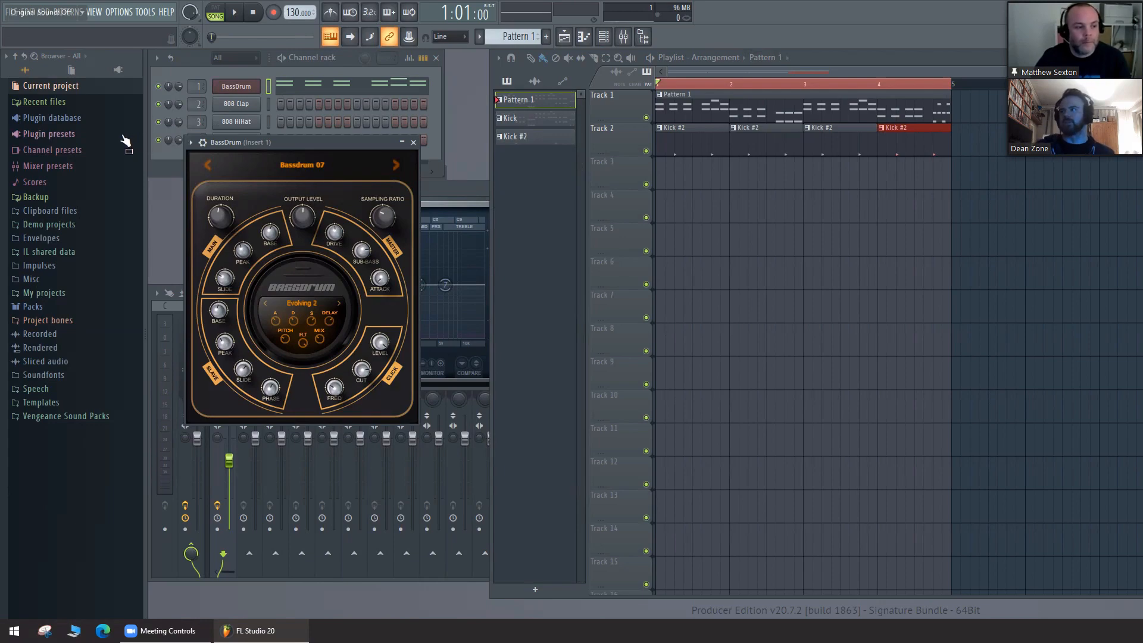
# Step: Expand the VEE Bassdrums folder inside Vengeance Sound Packs, Vengeance Electro Essentials, in the sample browser
pyautogui.click(48, 416)
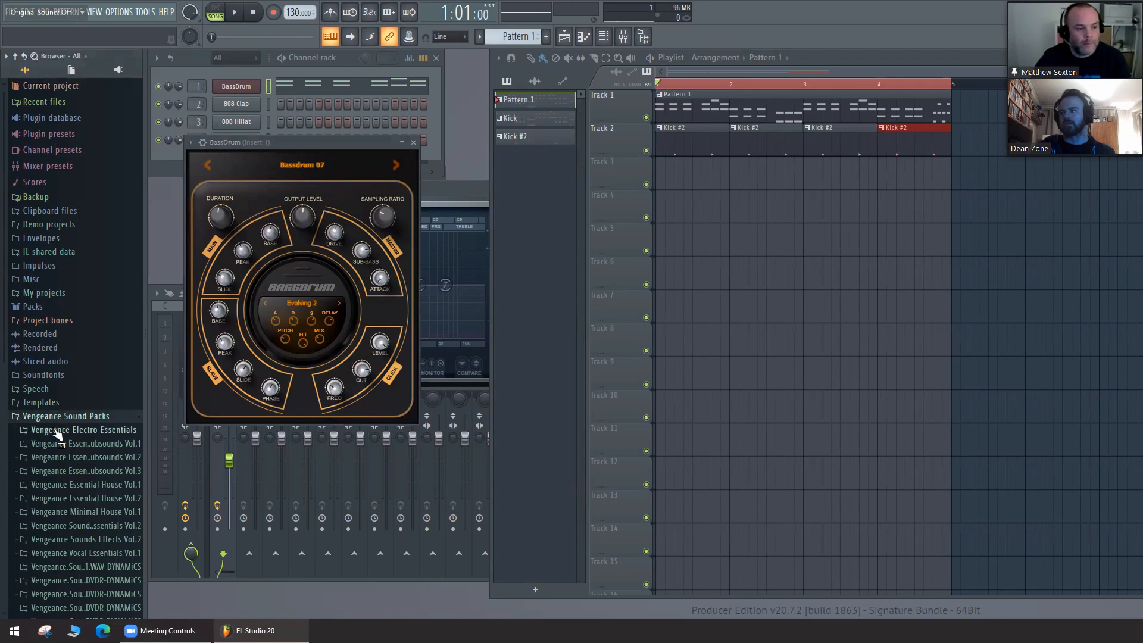
pyautogui.click(55, 431)
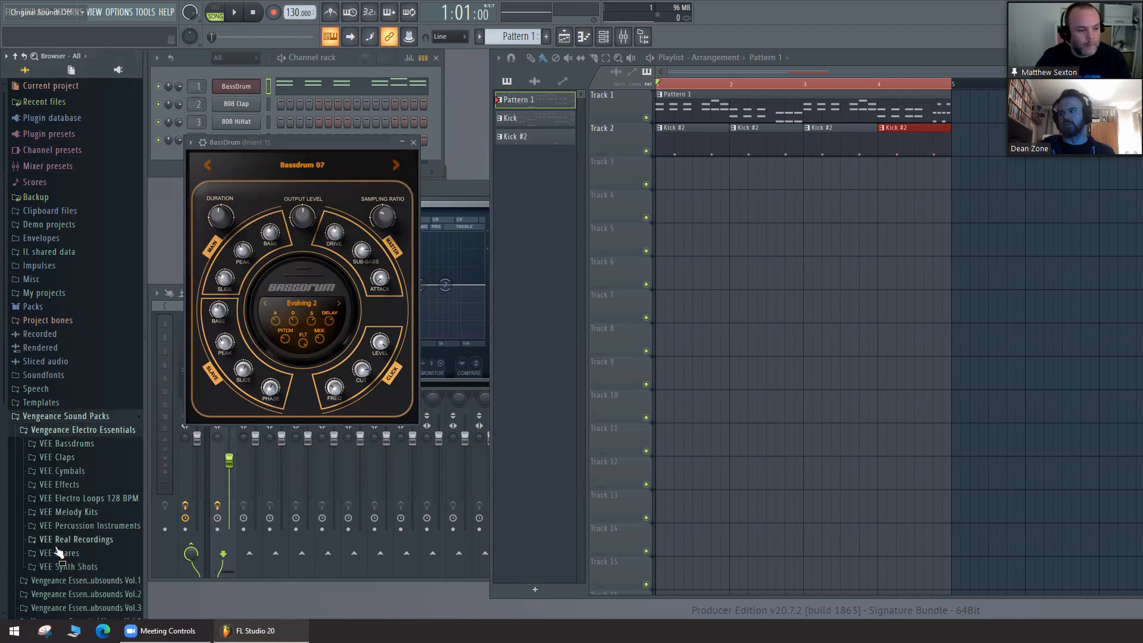
pyautogui.click(63, 443)
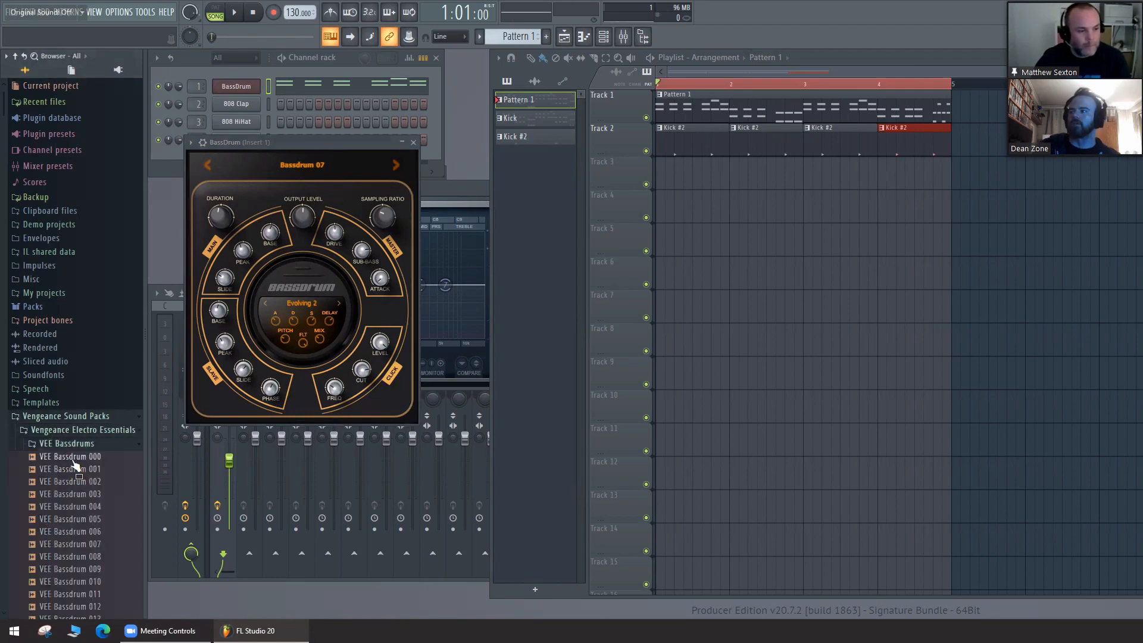
# Step: Audition the VEE Bassdrum samples from 000 to 006 and look at the available folder and sample options
pyautogui.click(73, 458)
pyautogui.click(67, 469)
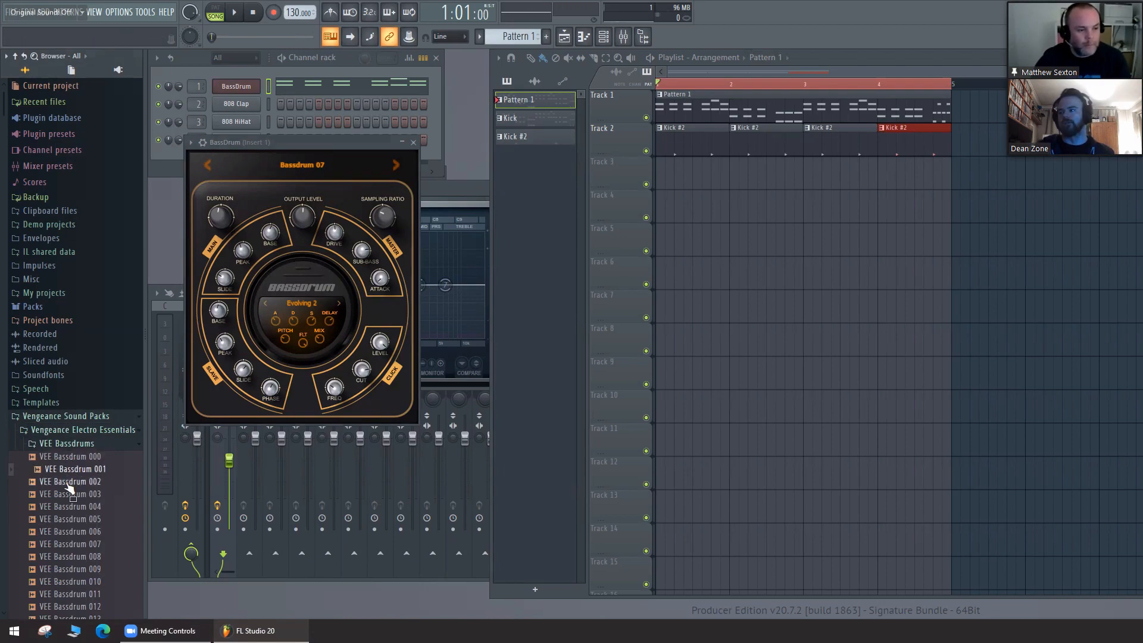
pyautogui.click(69, 483)
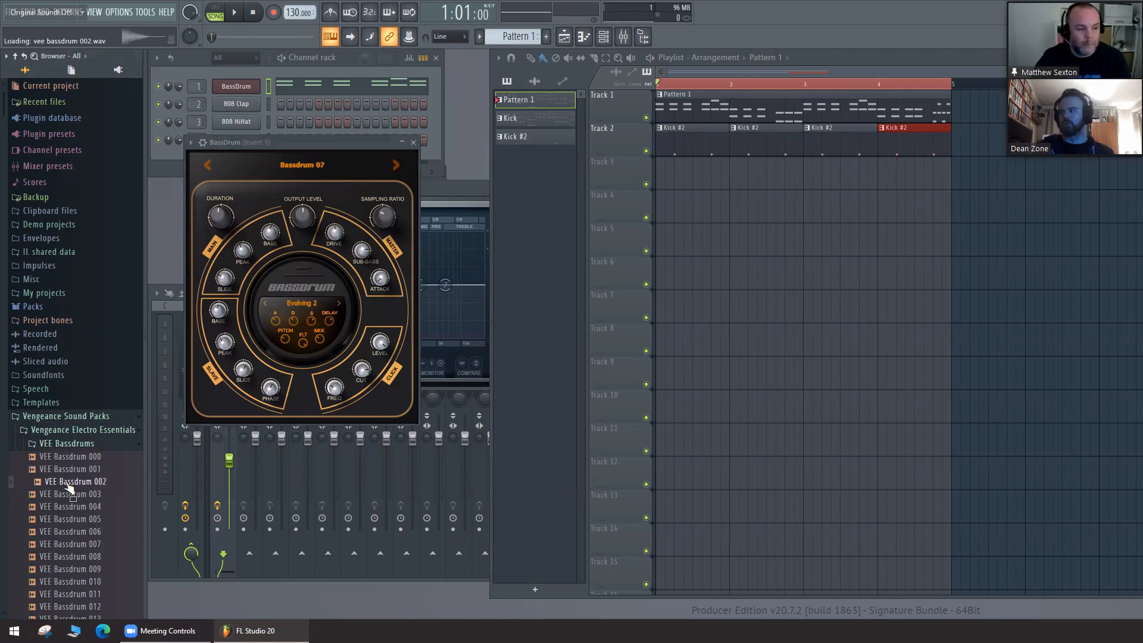
pyautogui.press('Down')
pyautogui.press('Down')
pyautogui.press('Down')
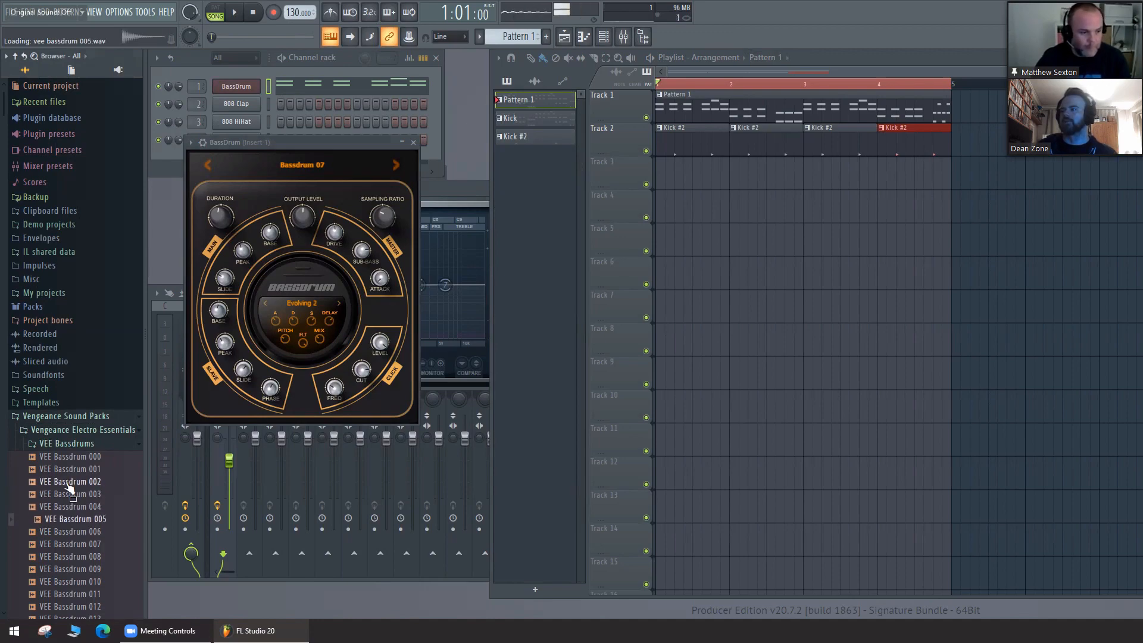
pyautogui.press('Up')
pyautogui.press('Up')
pyautogui.press('Down')
pyautogui.press('Down')
pyautogui.press('Down')
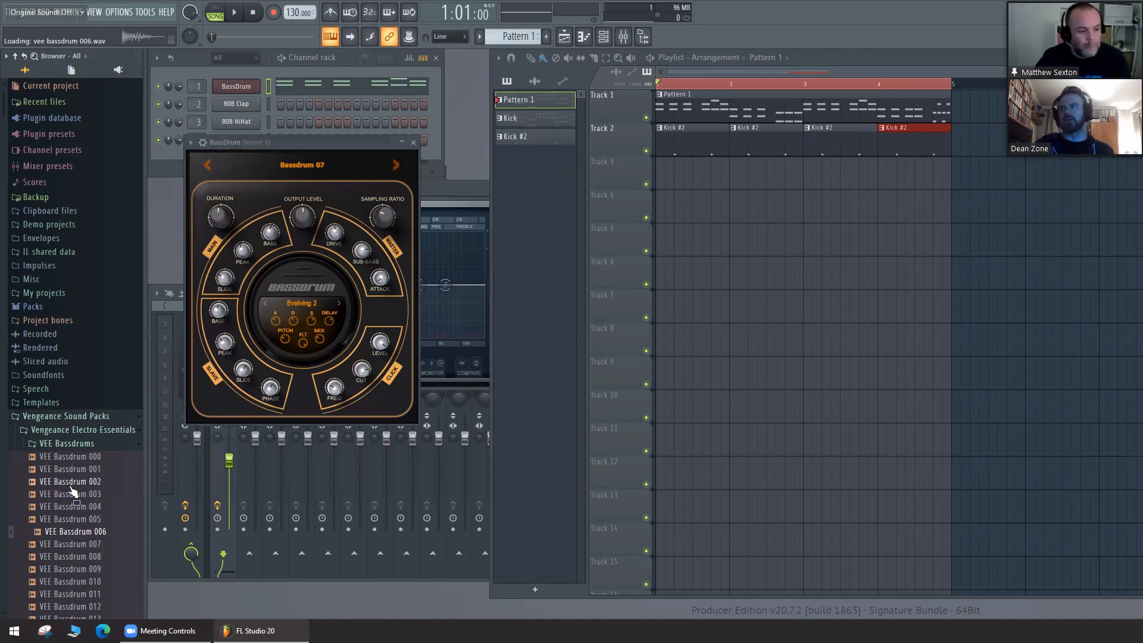
pyautogui.rightClick(66, 446)
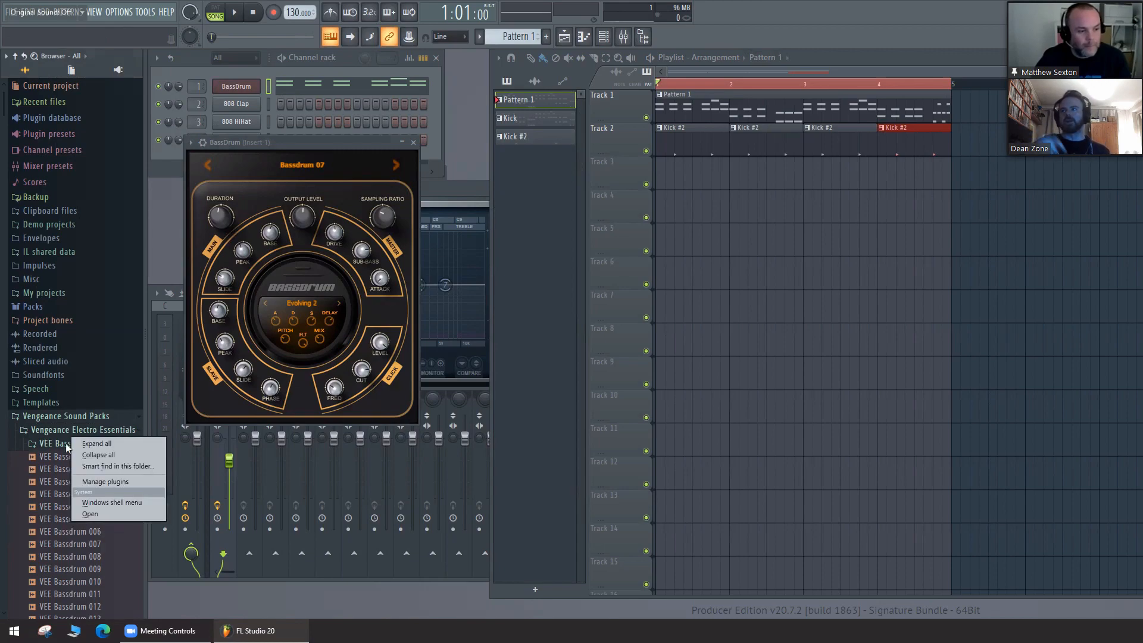
pyautogui.rightClick(61, 509)
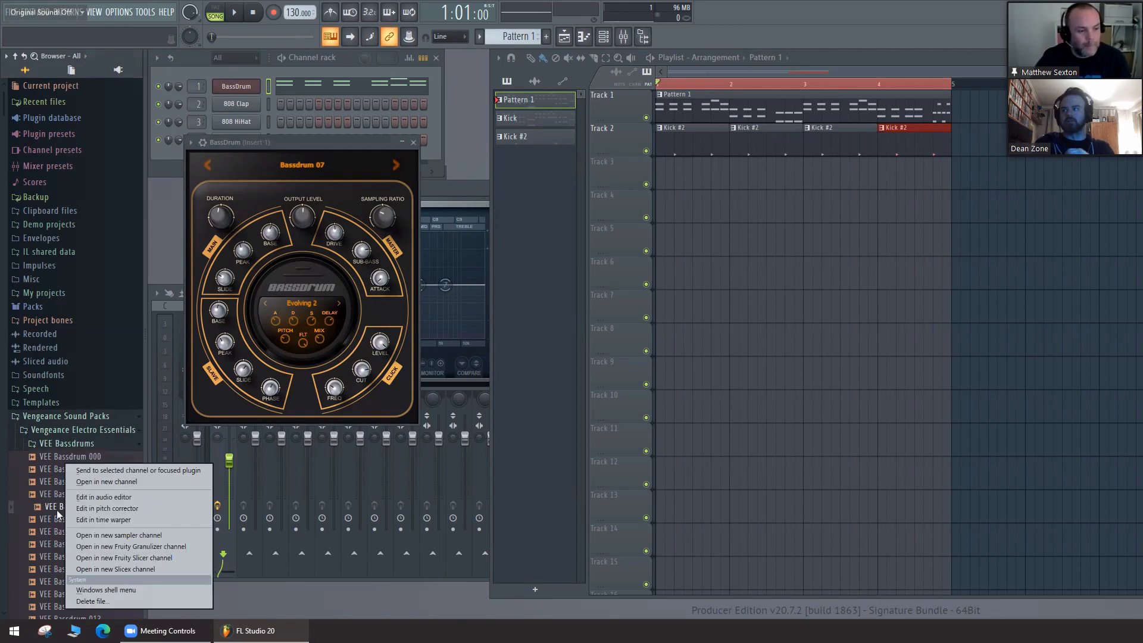
# Step: Replace the BassDrum instrument on channel 1 with an empty Sampler
pyautogui.rightClick(250, 86)
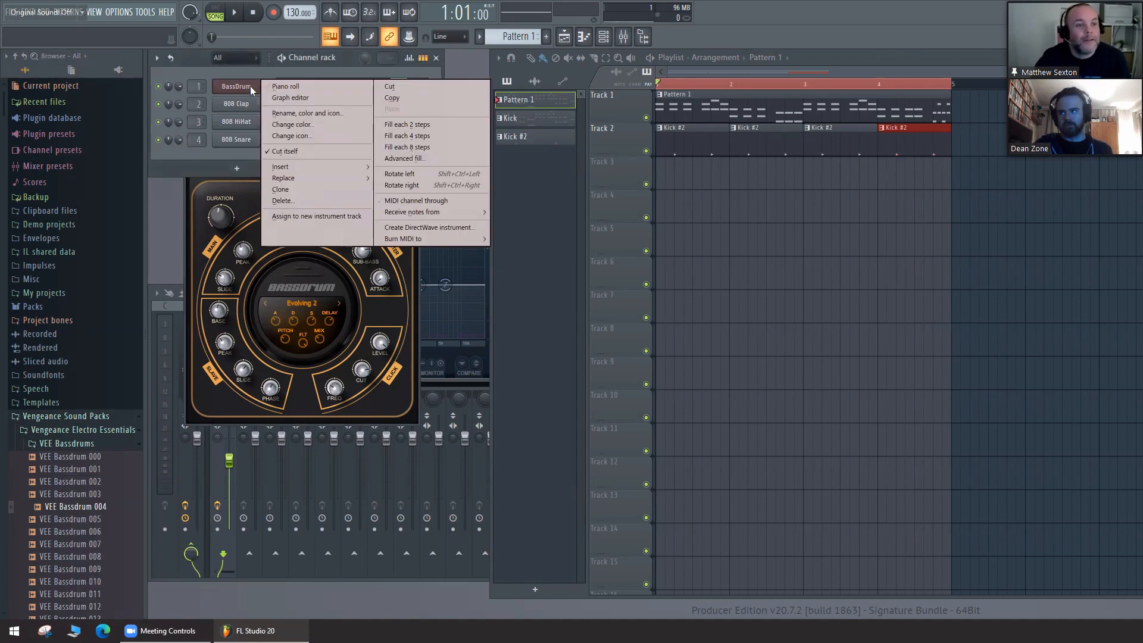
pyautogui.moveTo(290, 182)
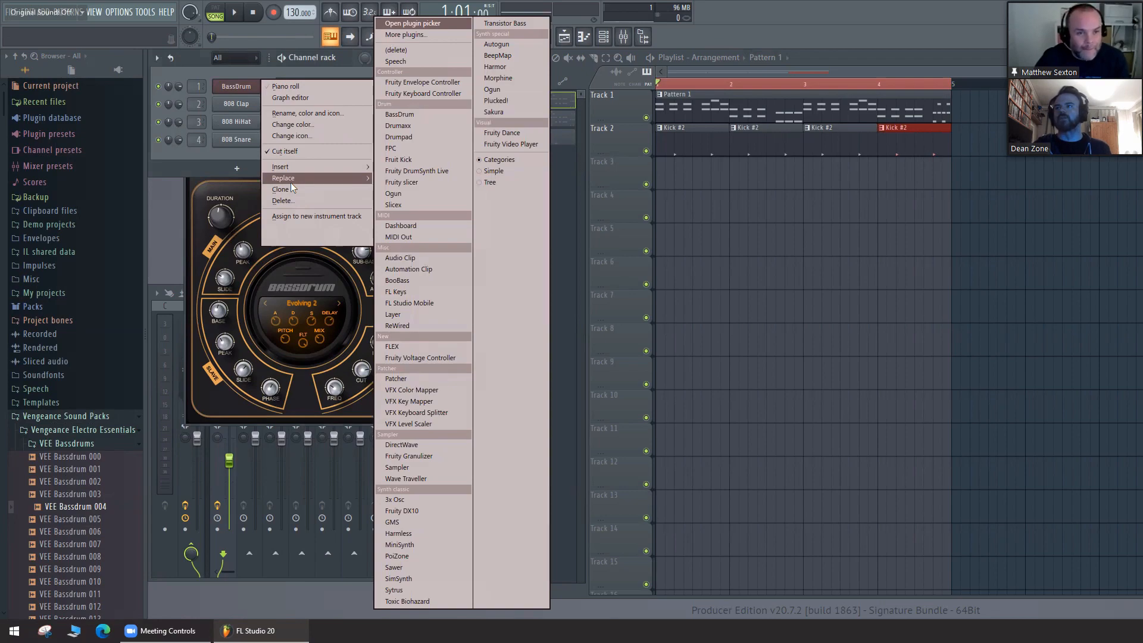
pyautogui.click(403, 467)
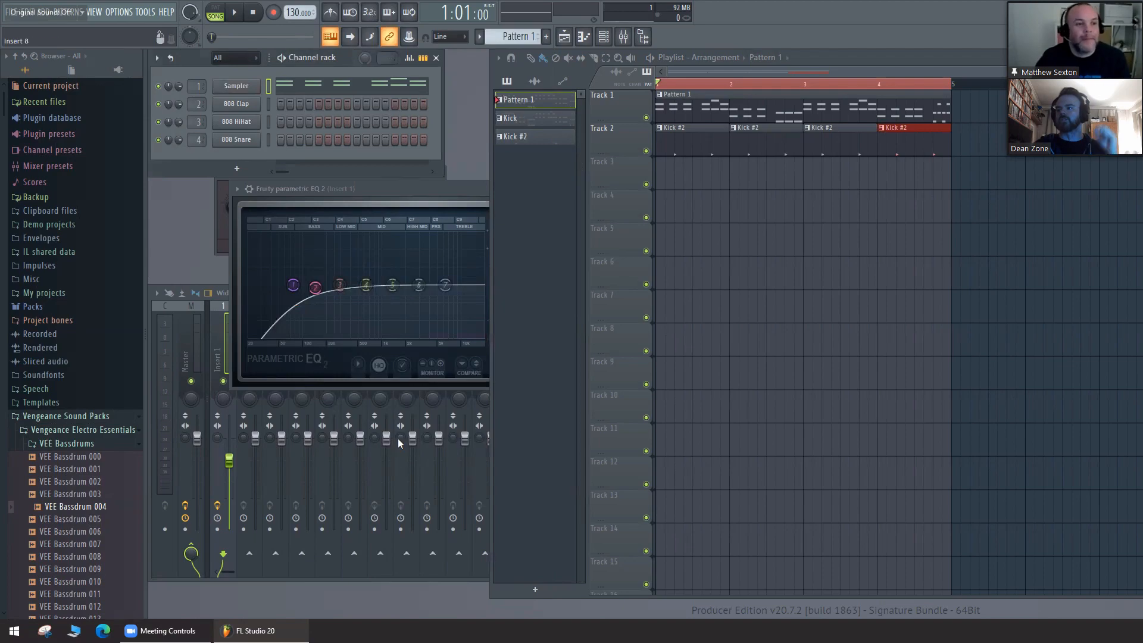
# Step: Load the VEE Bassdrum 002 sample into the Sampler channel and play the arrangement to hear it
pyautogui.click(66, 521)
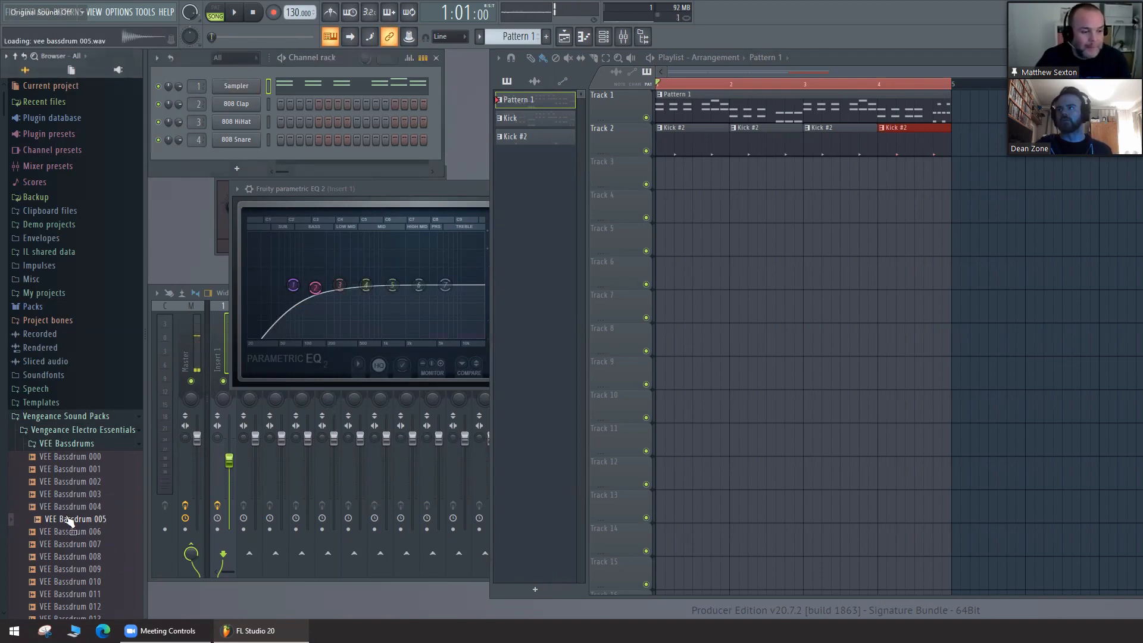
pyautogui.click(69, 507)
pyautogui.click(69, 494)
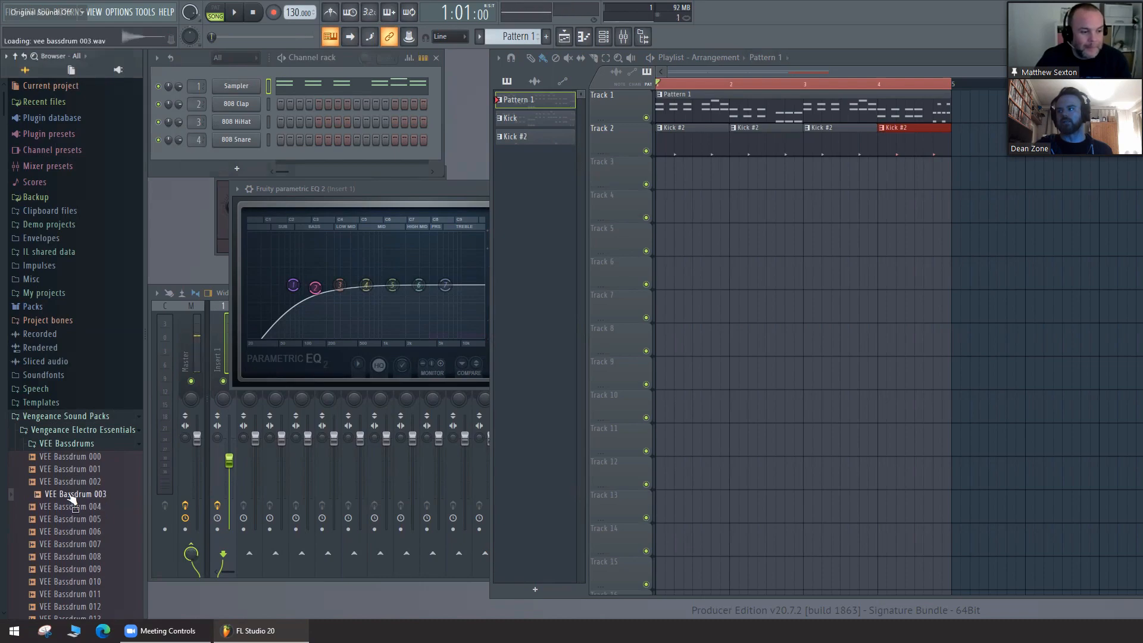
pyautogui.click(72, 482)
pyautogui.moveTo(76, 487); pyautogui.dragTo(244, 90)
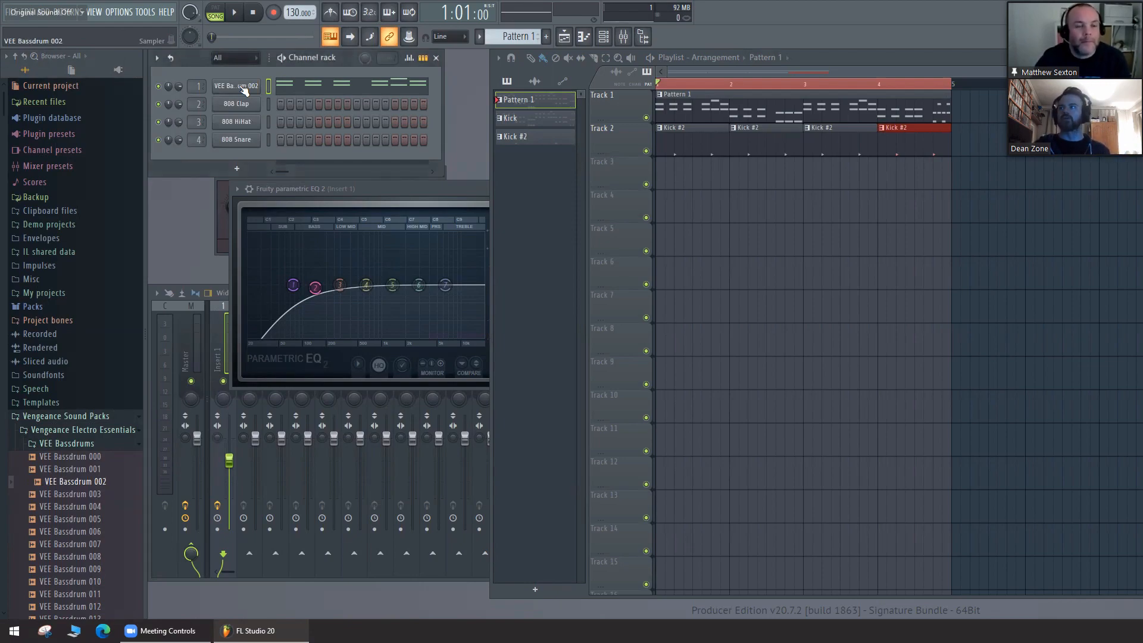
pyautogui.press('space')
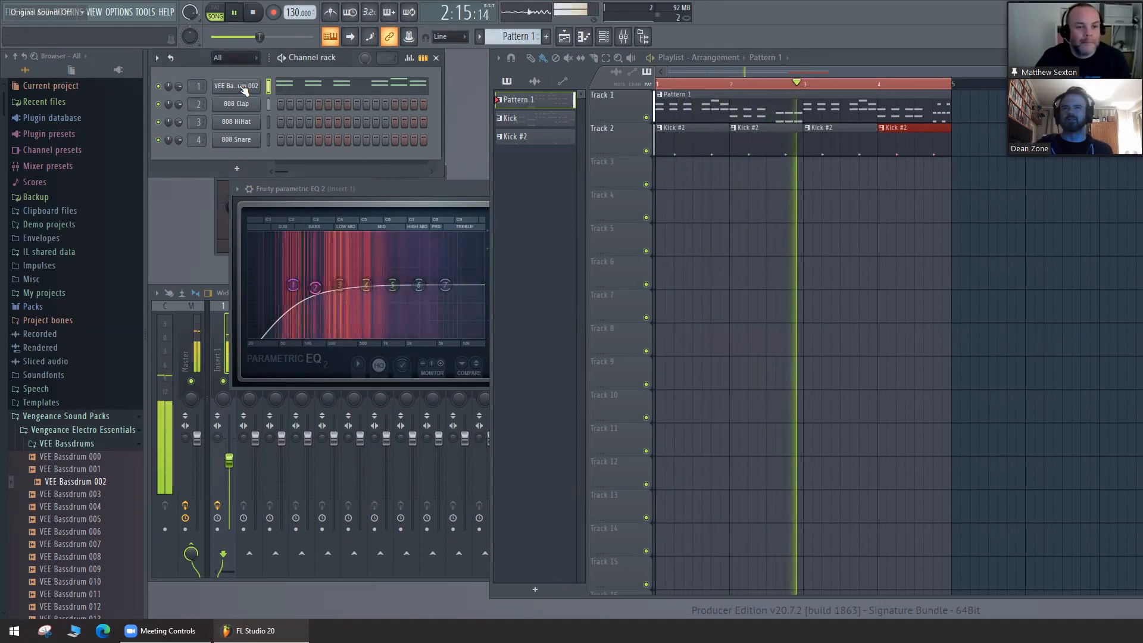
pyautogui.press('space')
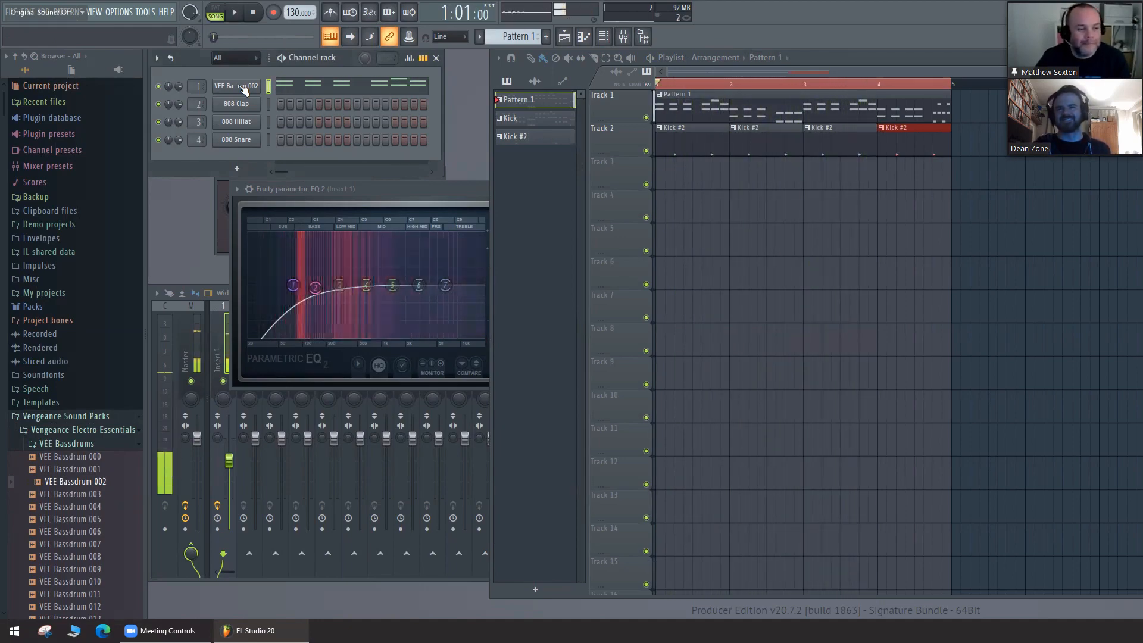
# Step: Swap channel 1's sample for VEE Bassdrum 008 and play the arrangement to hear it
pyautogui.click(70, 556)
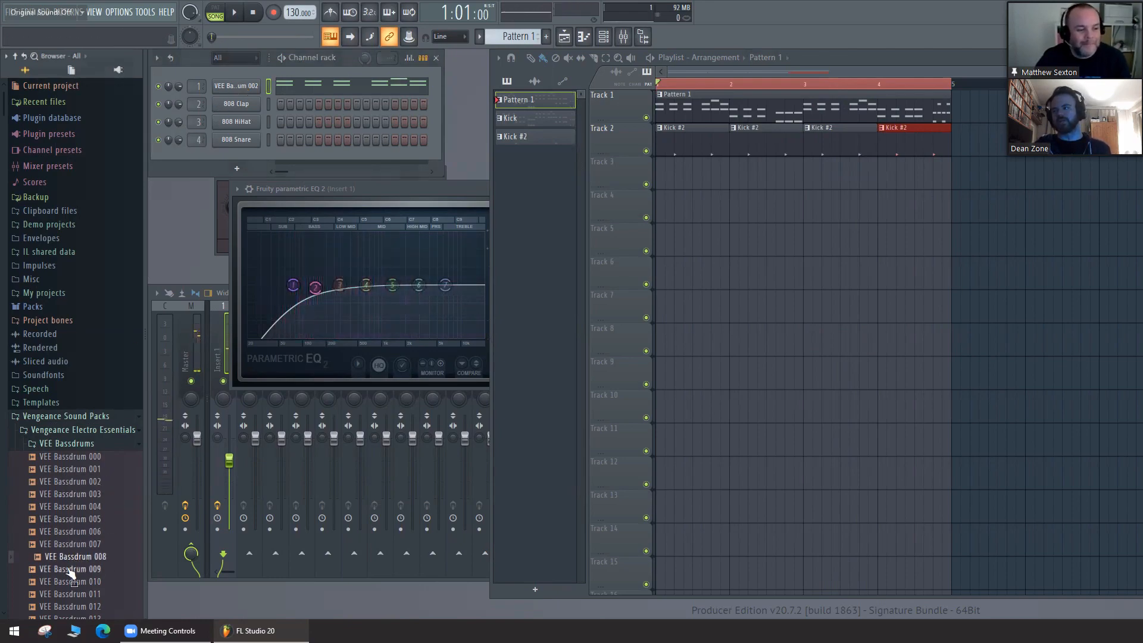
pyautogui.moveTo(70, 557); pyautogui.dragTo(246, 90)
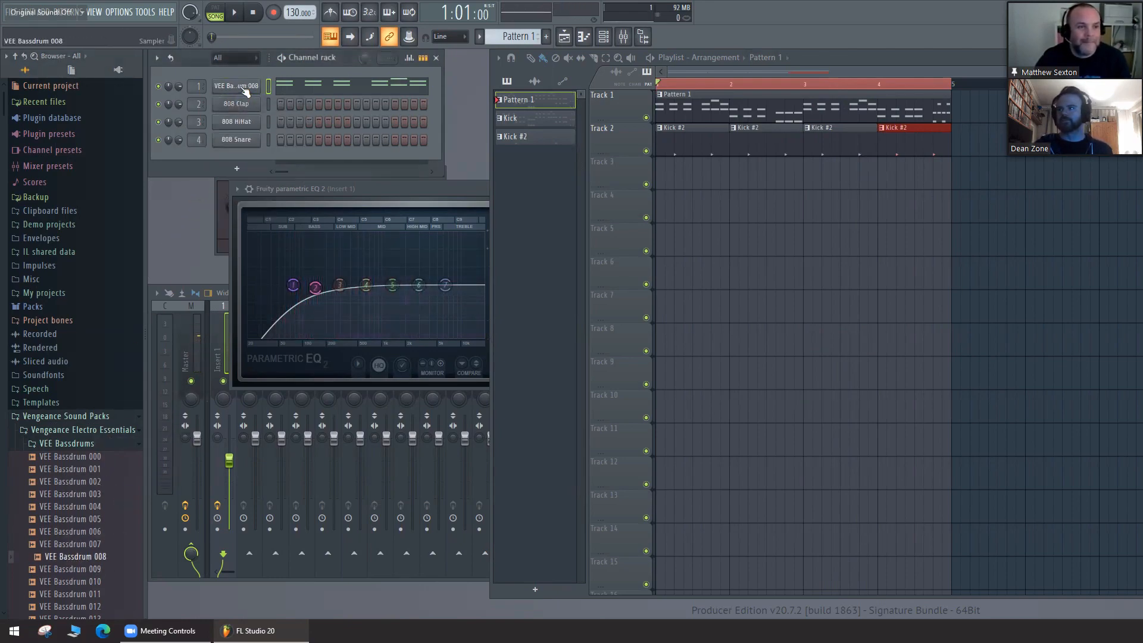
pyautogui.press('space')
pyautogui.moveTo(369, 290)
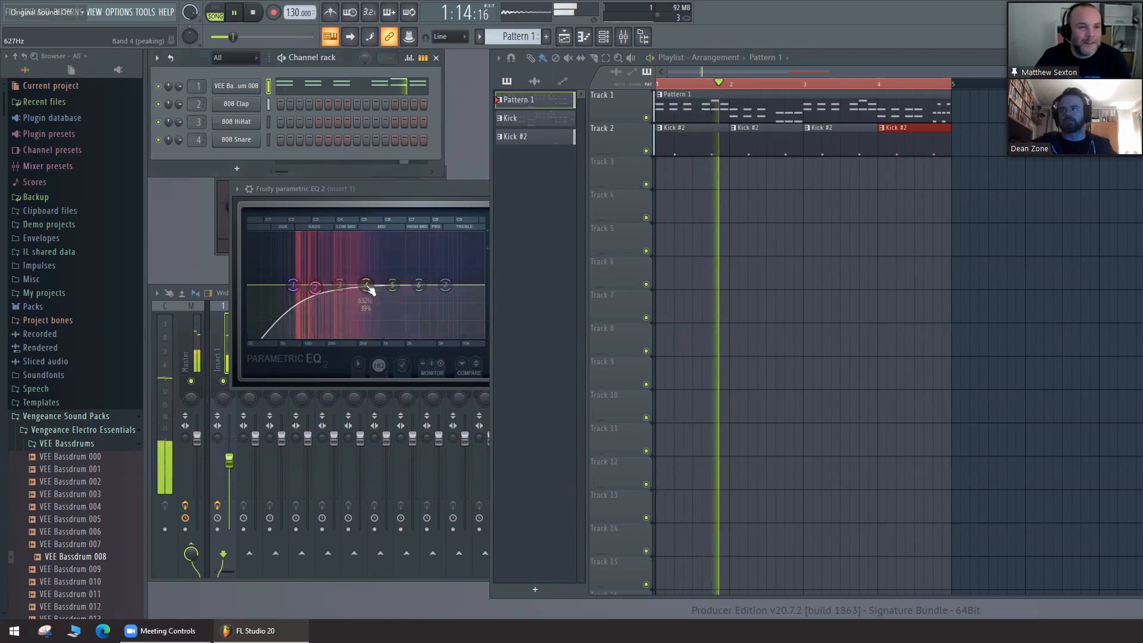
pyautogui.press('space')
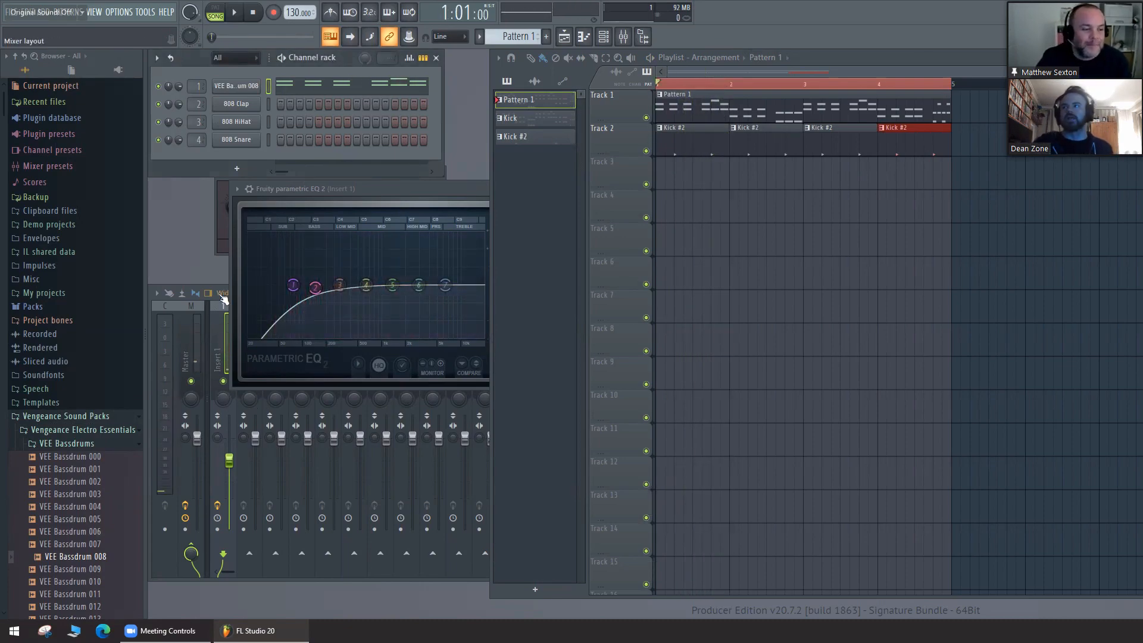
# Step: Swap channel 1's sample for VEE Bassdrum 012 after auditioning files 010 to 013 in the VEE Bassdrums folder
pyautogui.click(241, 91)
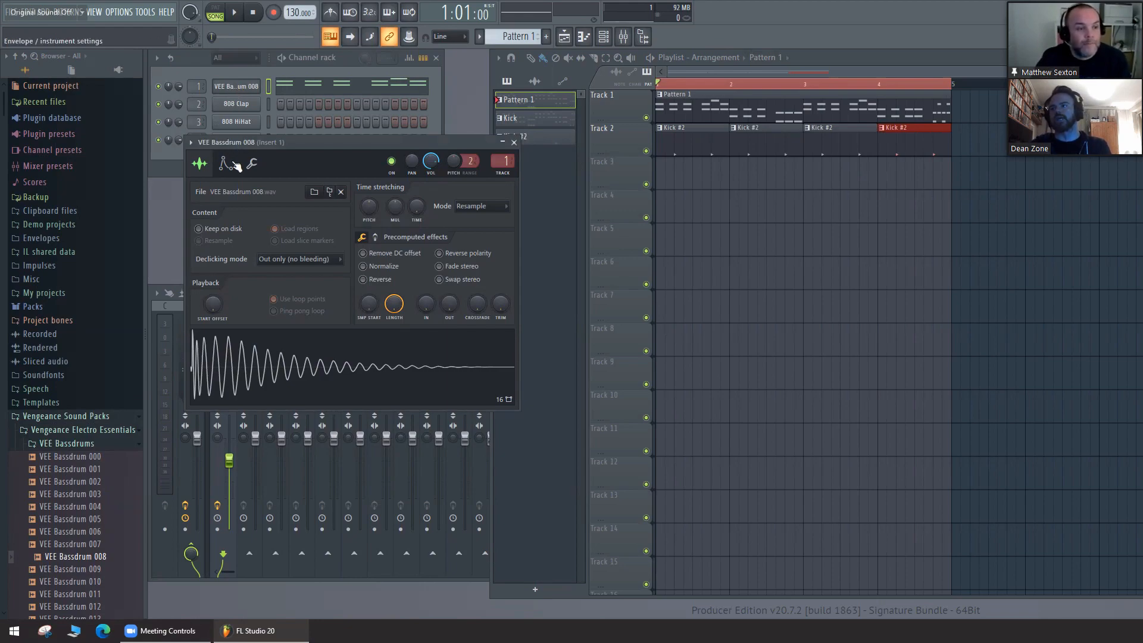
pyautogui.click(314, 191)
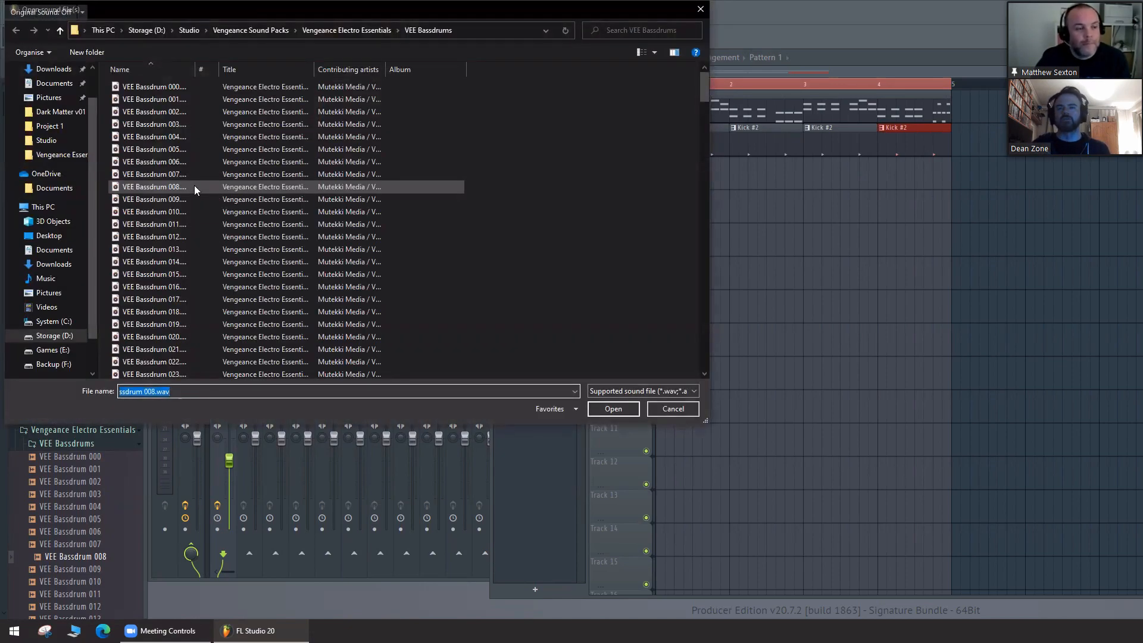
pyautogui.click(171, 216)
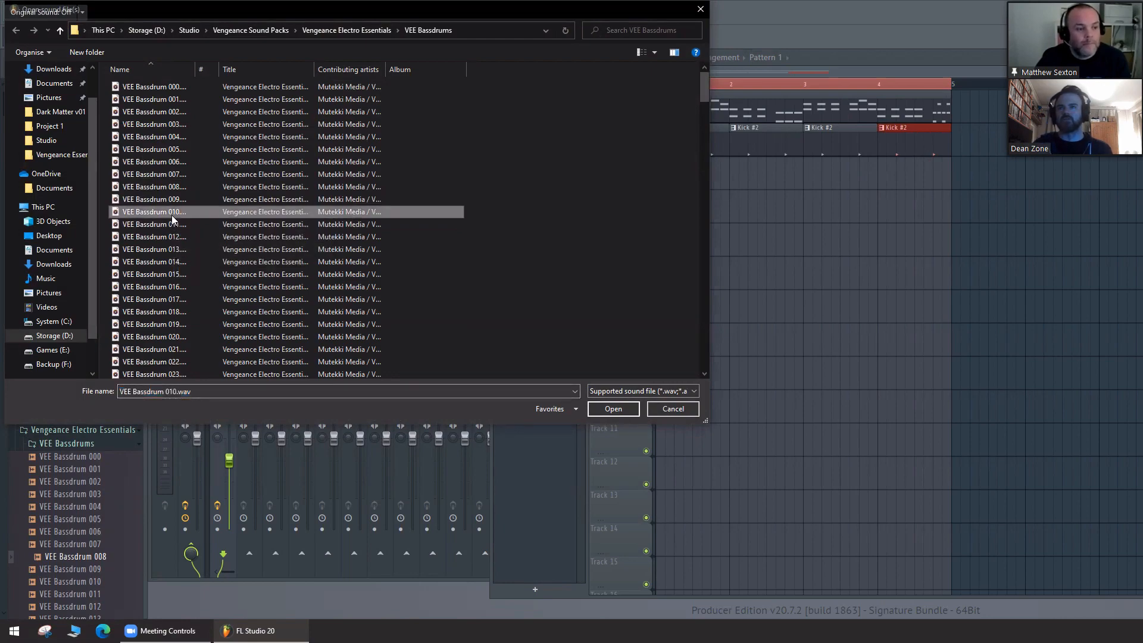
pyautogui.click(170, 225)
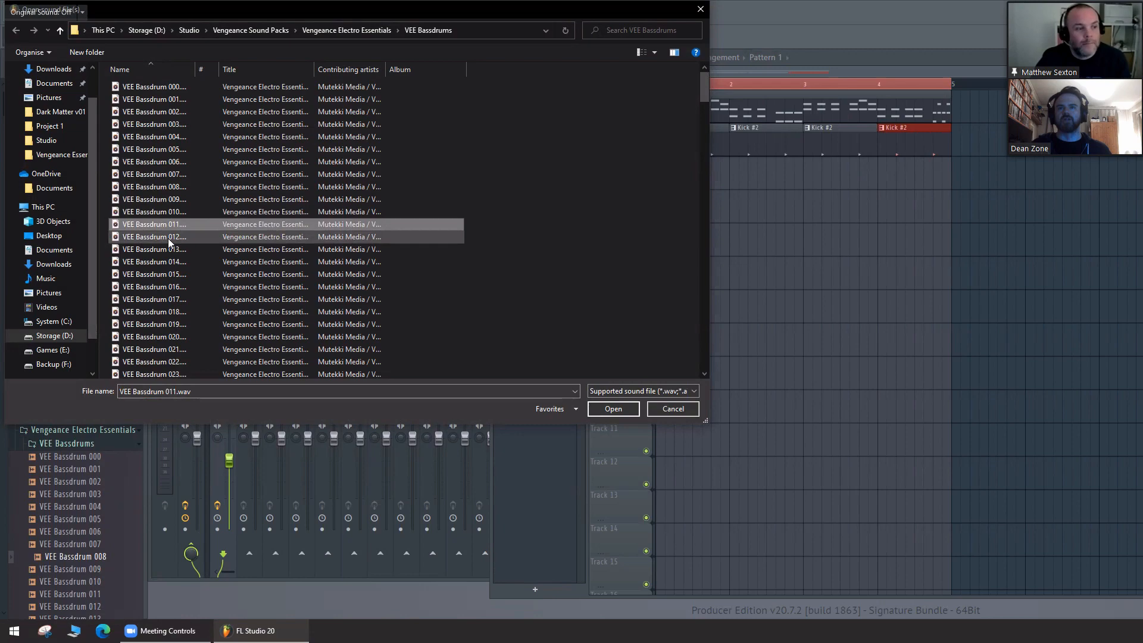
pyautogui.click(169, 239)
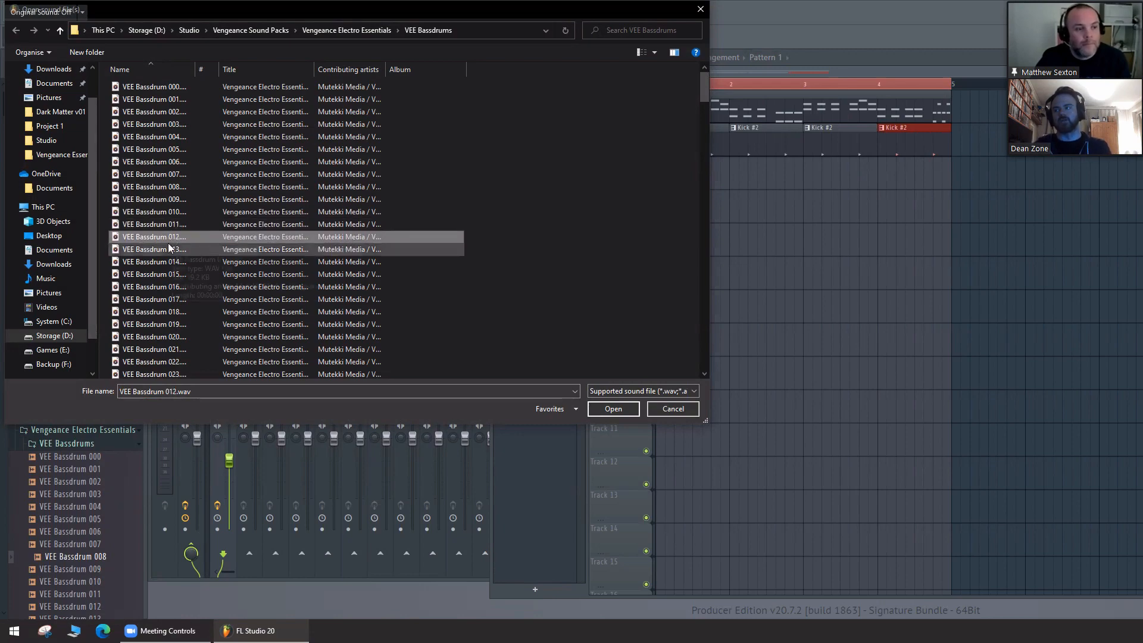
pyautogui.click(169, 249)
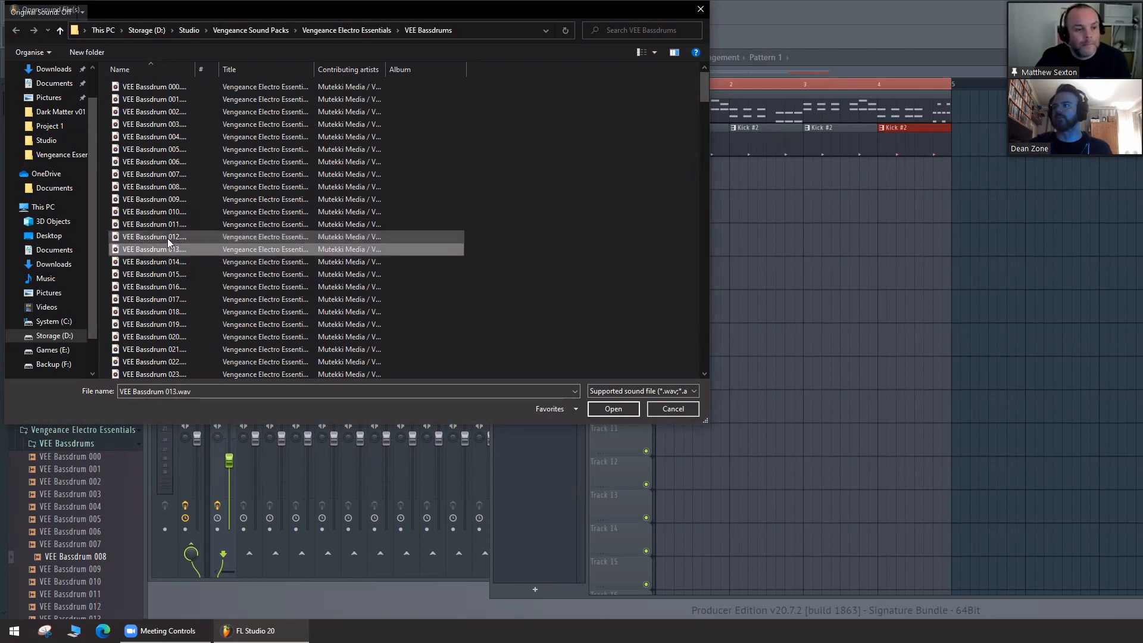
pyautogui.click(167, 238)
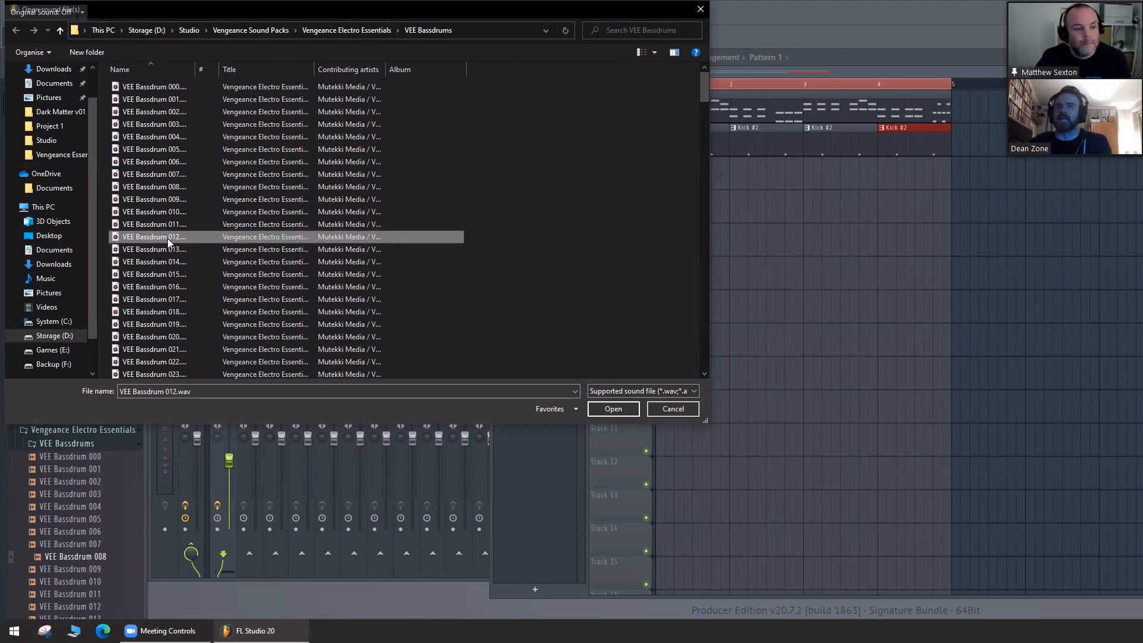
pyautogui.click(613, 408)
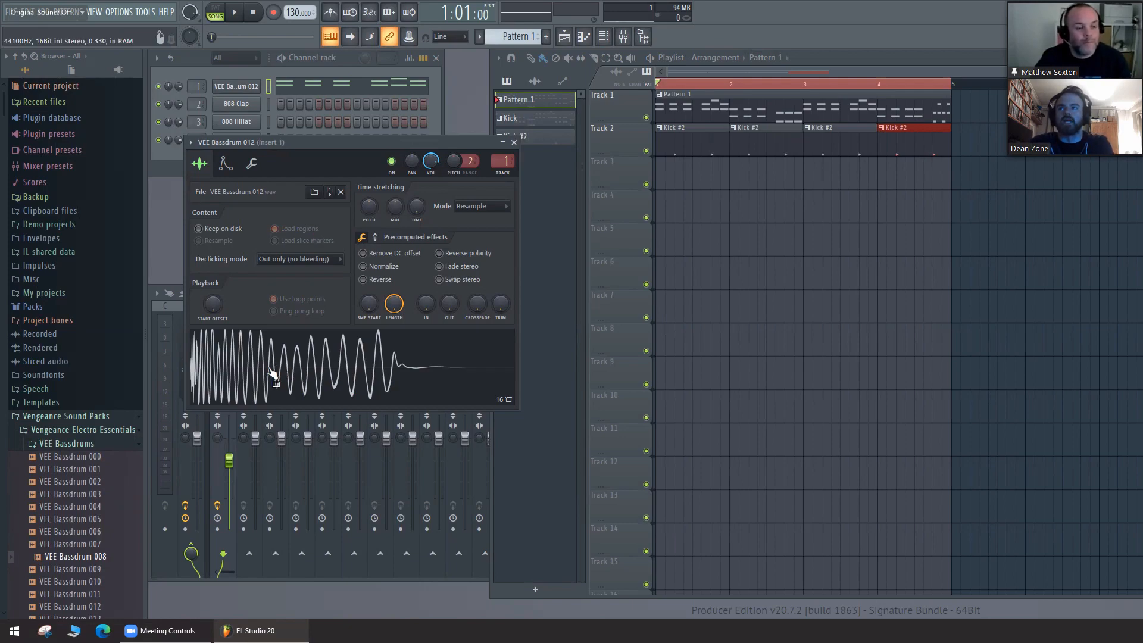
# Step: Place the VEE Bassdrum 012 waveform as an audio clip at the start of Track 3 and play the arrangement
pyautogui.moveTo(271, 374); pyautogui.dragTo(657, 173)
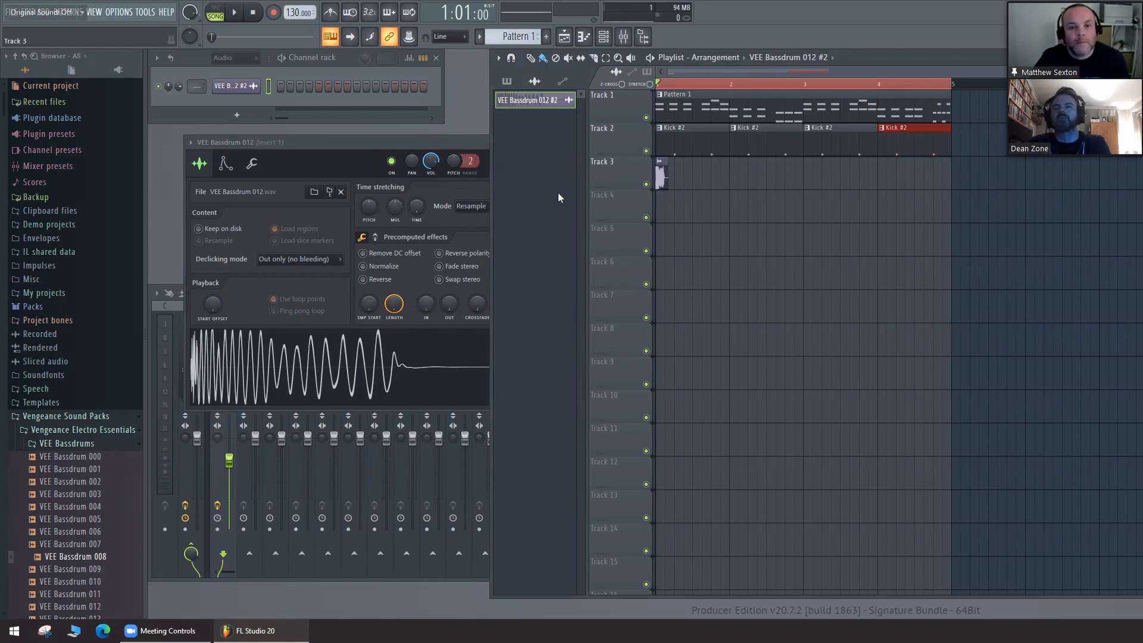
pyautogui.press('space')
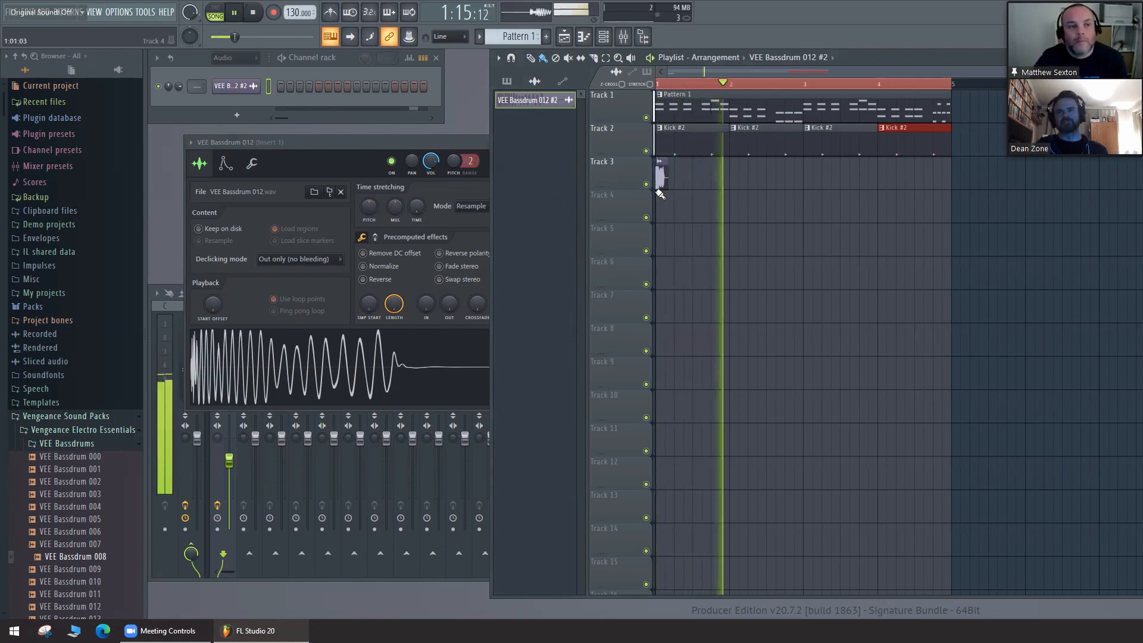
pyautogui.press('space')
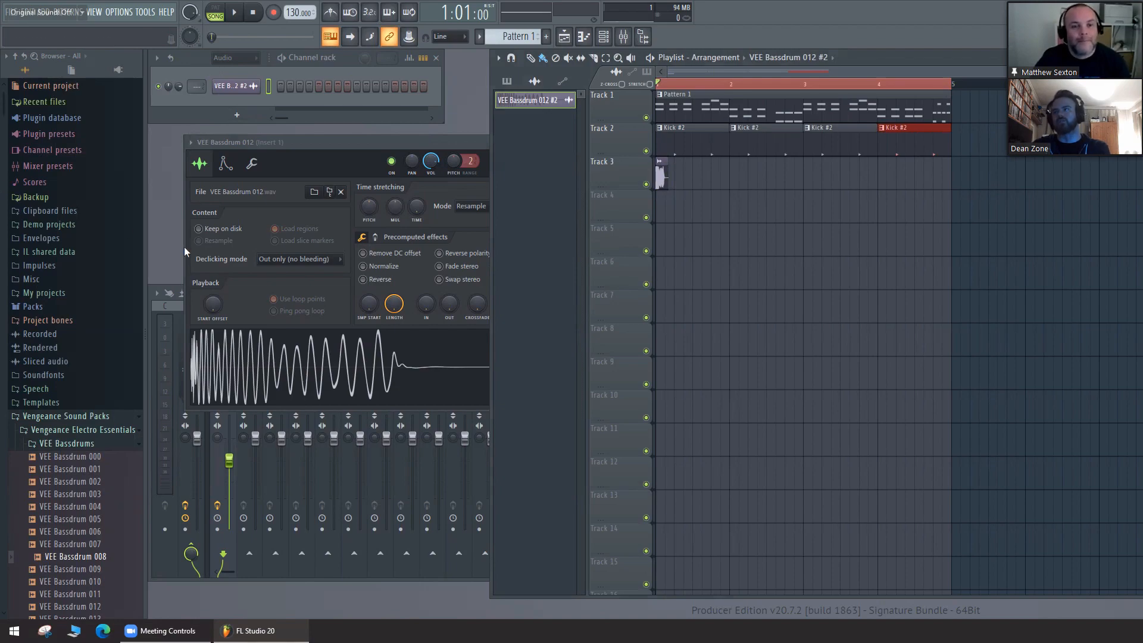
# Step: Filter the channel rack to the Unsorted channels and return it to the Audio group to compare them
pyautogui.click(241, 56)
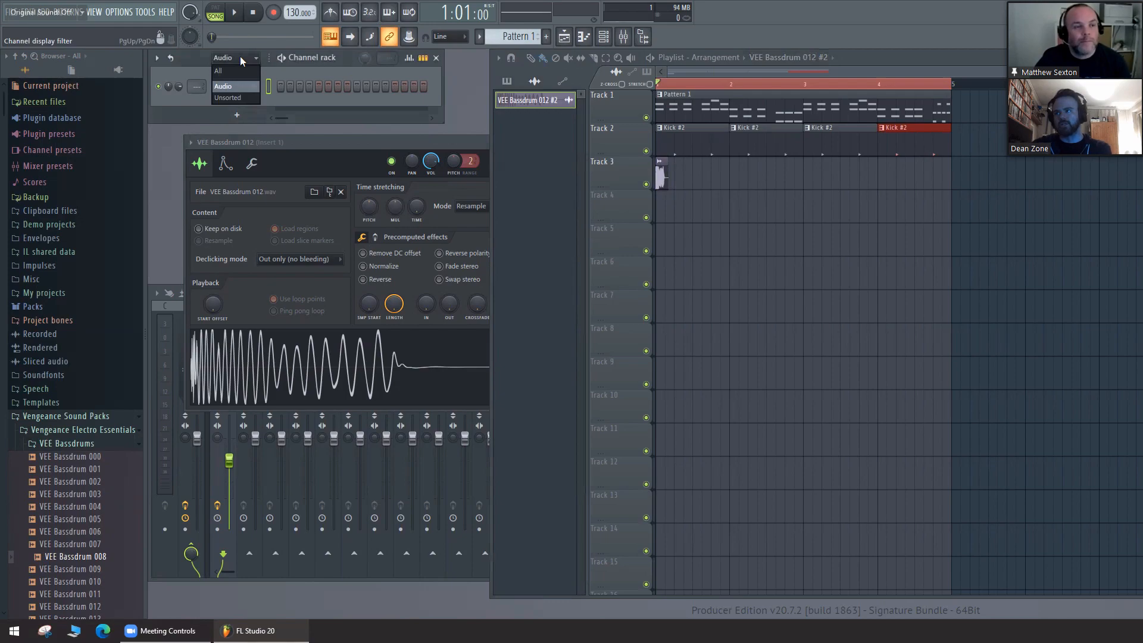
pyautogui.click(239, 98)
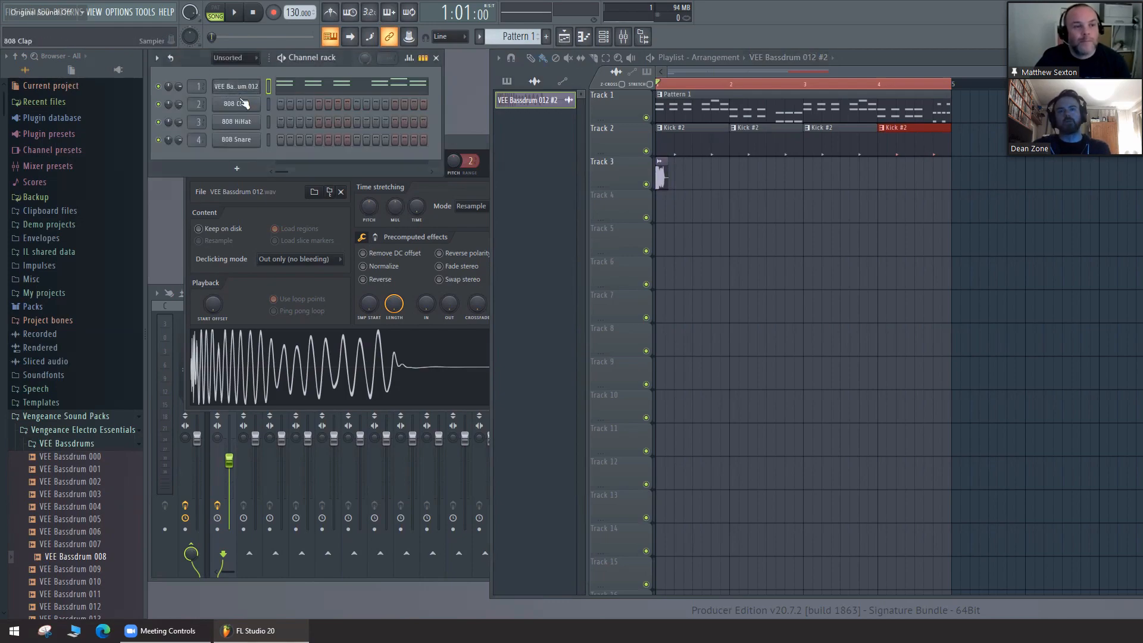
pyautogui.click(239, 57)
pyautogui.click(232, 87)
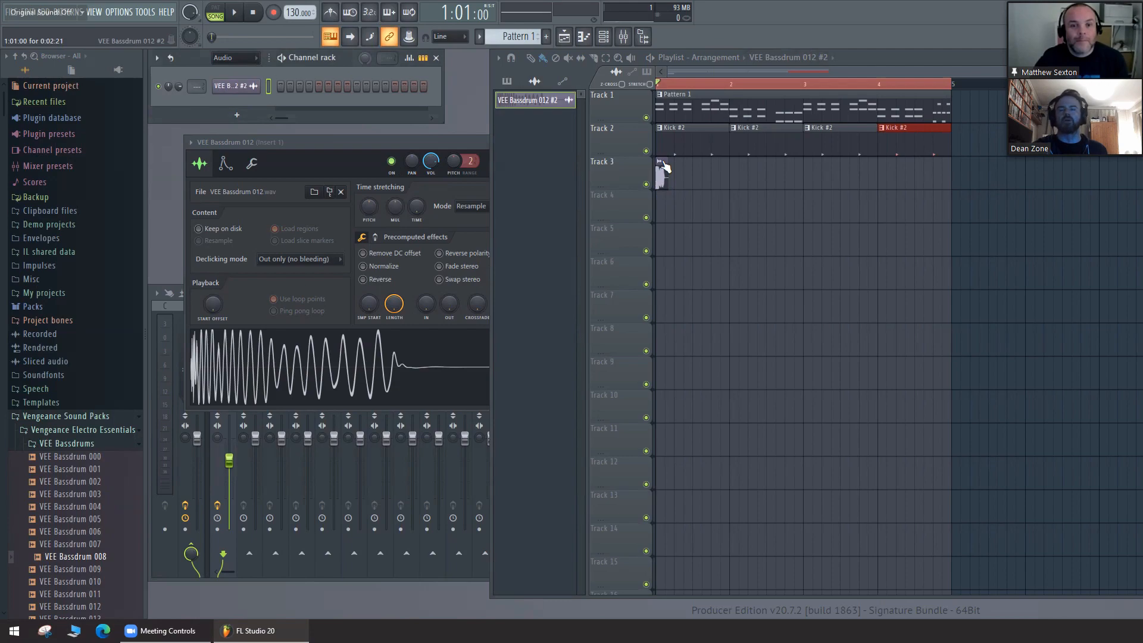
# Step: Look through the Kick, Kick #2 and Pattern 1 patterns in the picker and return to the audio clip list
pyautogui.click(507, 82)
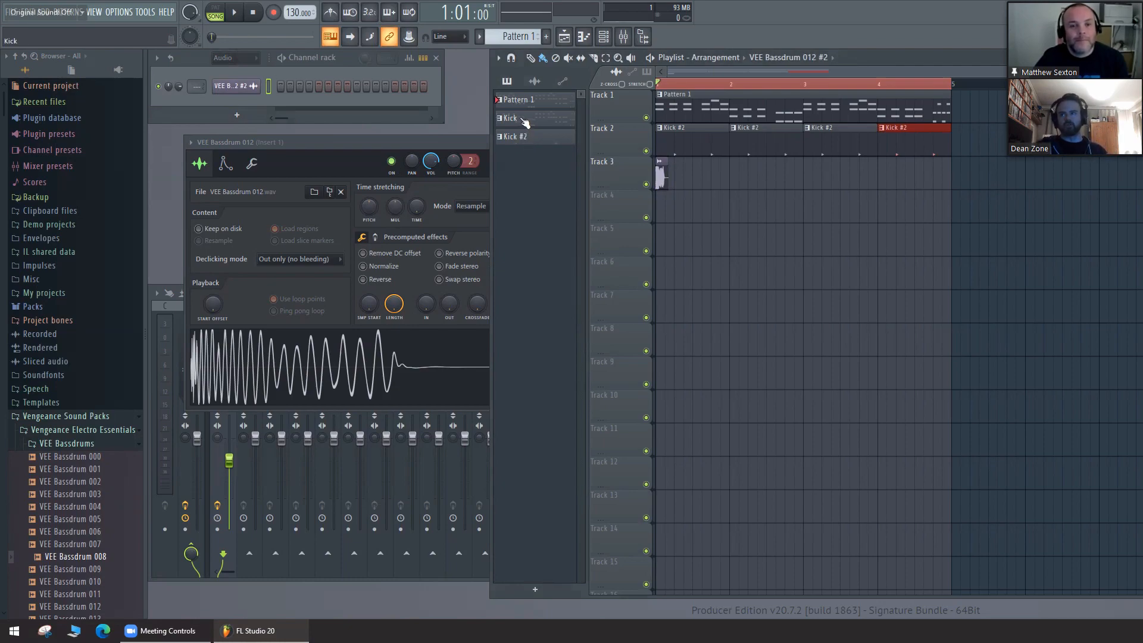
pyautogui.click(525, 121)
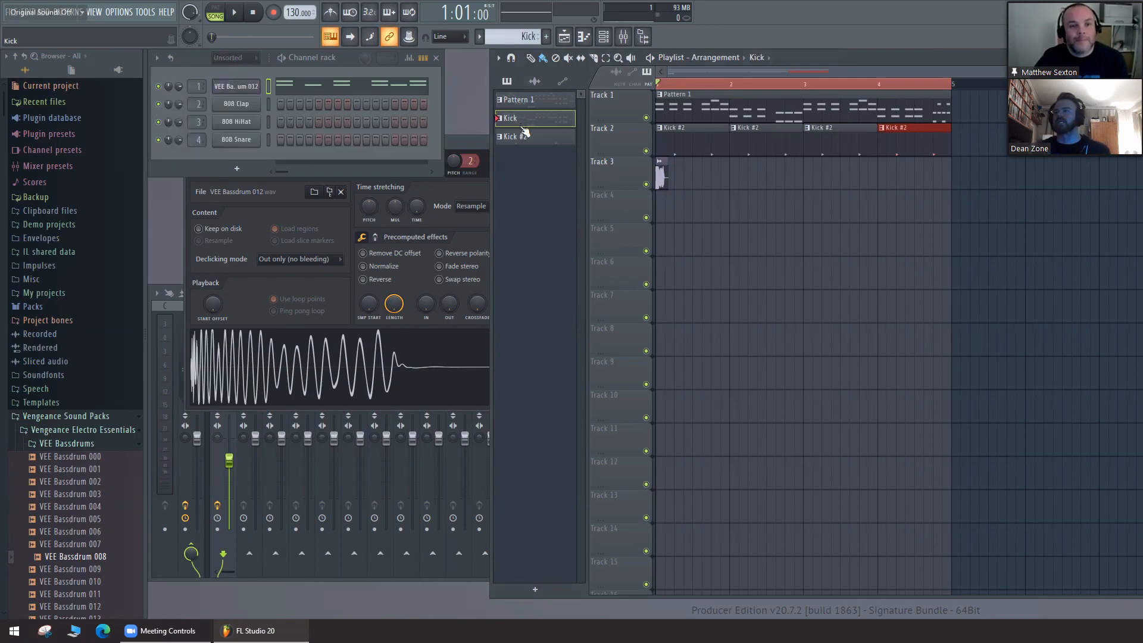
pyautogui.click(522, 140)
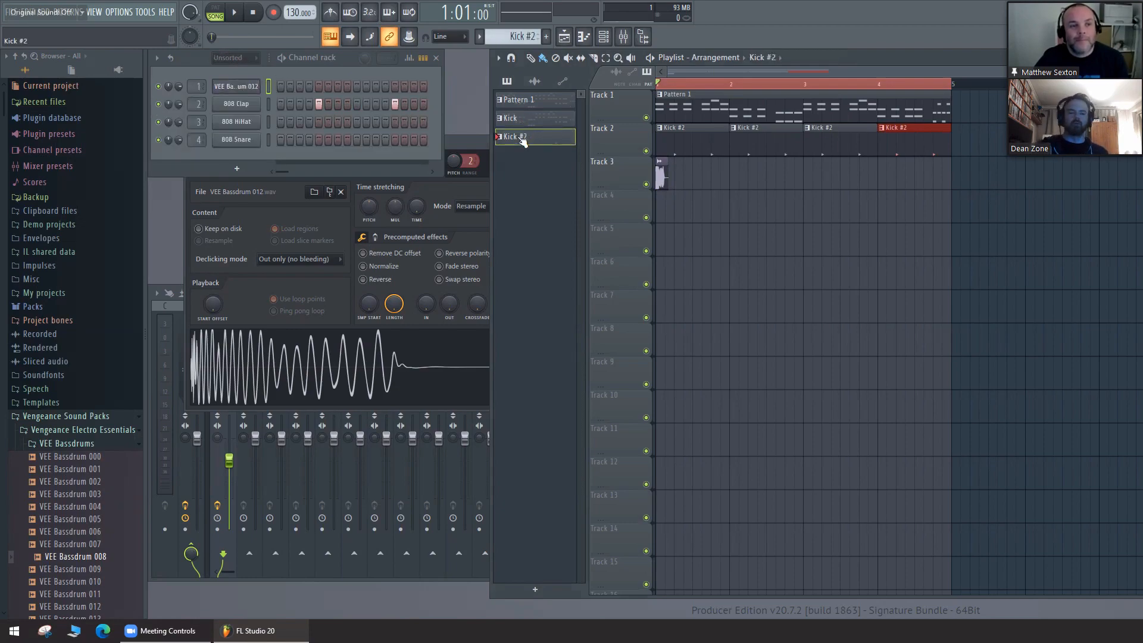
pyautogui.click(521, 103)
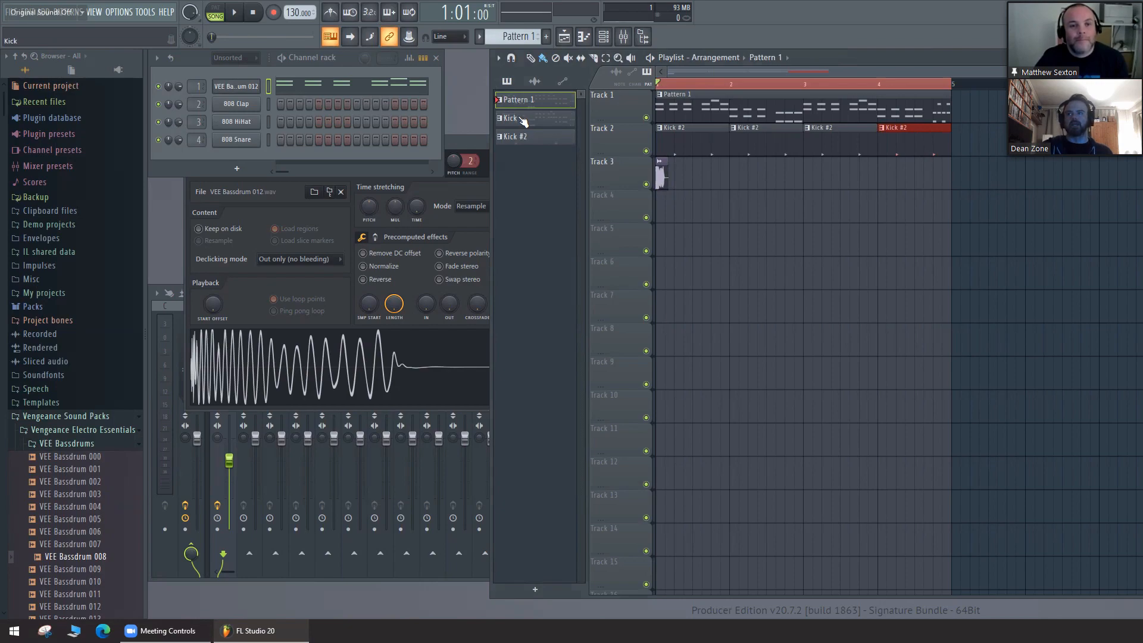
pyautogui.click(534, 82)
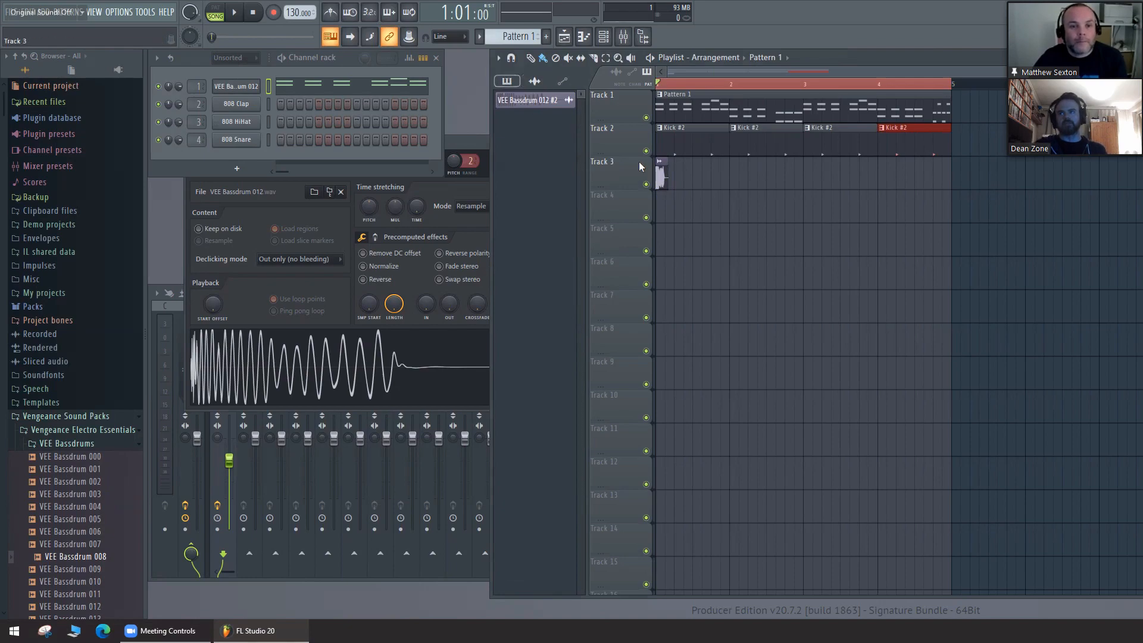
# Step: Add two more VEE Bassdrum 012 audio clips to Track 3, one in bar 1 and one in bar 2
pyautogui.click(534, 105)
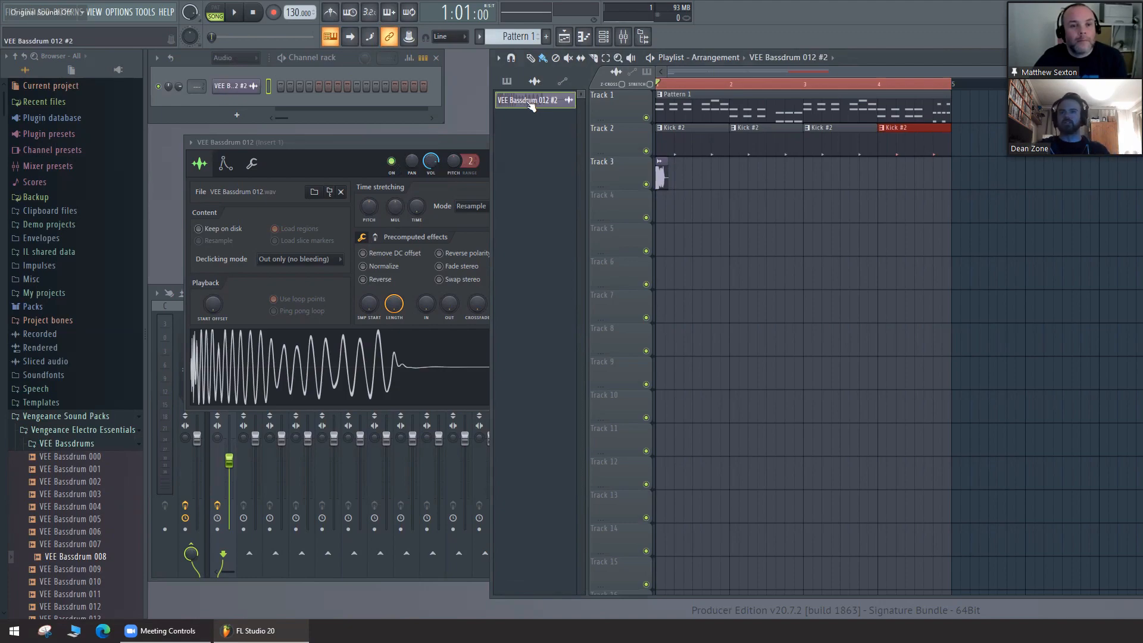
pyautogui.moveTo(532, 105); pyautogui.dragTo(666, 169)
pyautogui.click(669, 170)
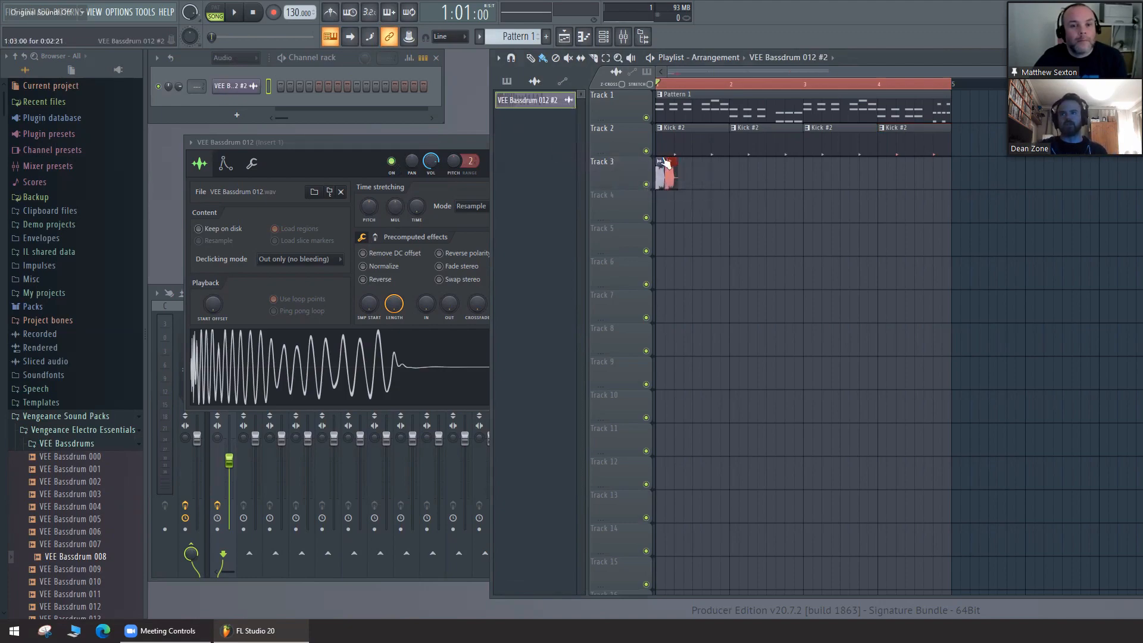
pyautogui.moveTo(554, 102); pyautogui.dragTo(759, 179)
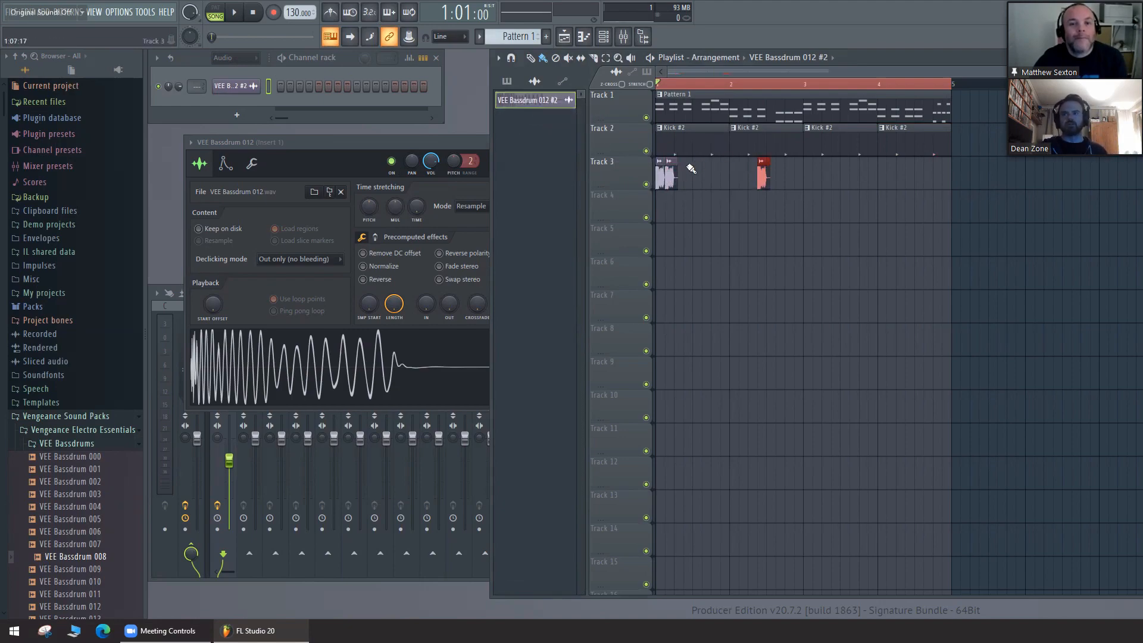
pyautogui.moveTo(539, 102)
pyautogui.mouseDown()
pyautogui.moveTo(543, 143)
pyautogui.moveTo(664, 184)
pyautogui.moveTo(684, 166)
pyautogui.moveTo(535, 104)
pyautogui.mouseUp()
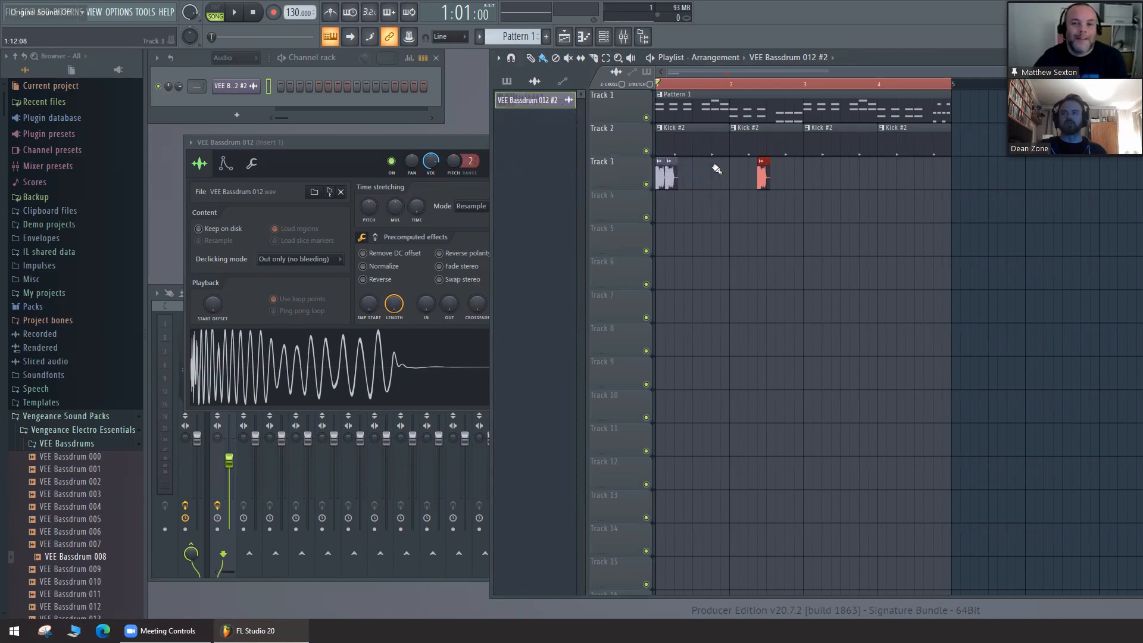
# Step: Fill Track 3 with repeated VEE Bassdrum 012 audio clips across bars 1 to 4
pyautogui.click(762, 161)
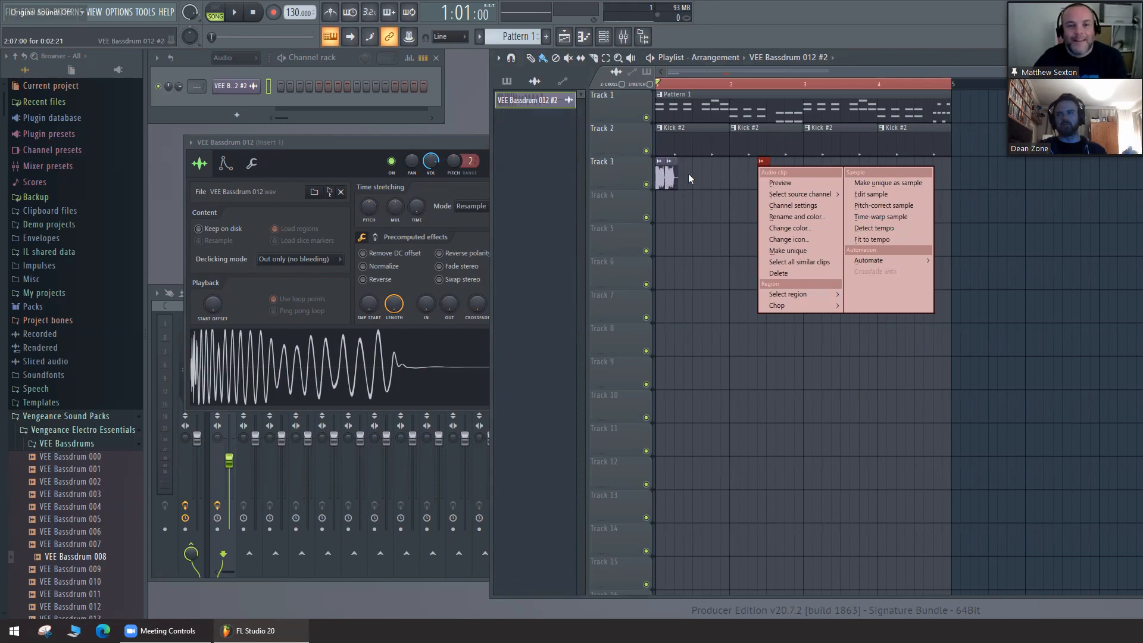
pyautogui.click(688, 173)
pyautogui.click(690, 175)
pyautogui.click(709, 176)
pyautogui.click(727, 175)
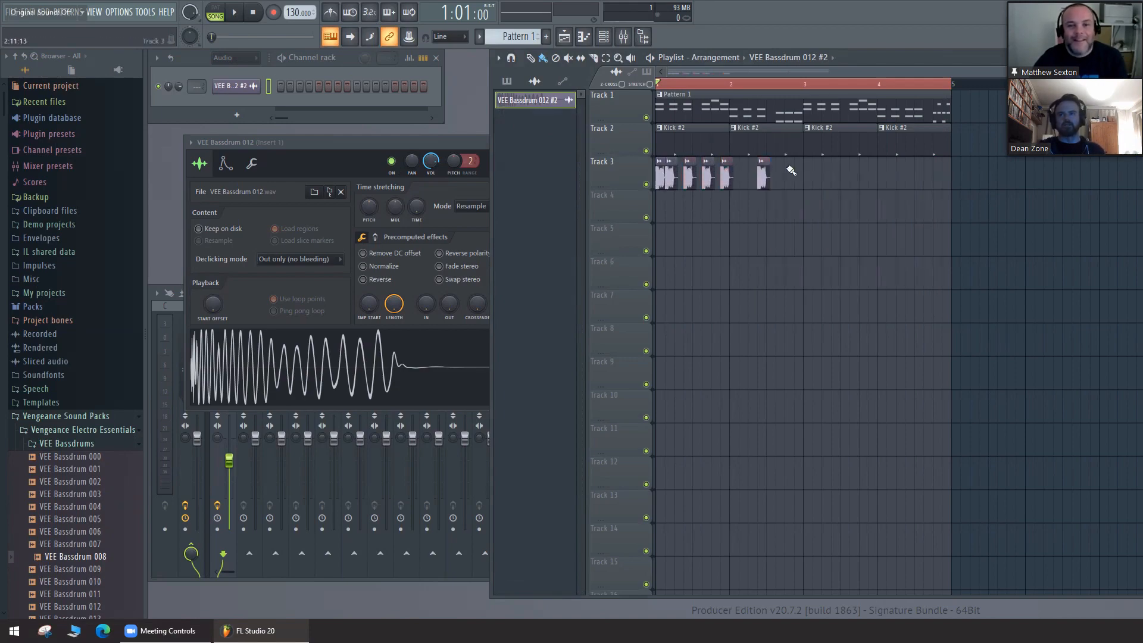
pyautogui.click(791, 175)
pyautogui.click(810, 176)
pyautogui.click(864, 177)
pyautogui.click(884, 176)
pyautogui.click(911, 176)
pyautogui.click(939, 176)
pyautogui.click(846, 175)
pyautogui.click(828, 176)
pyautogui.click(746, 176)
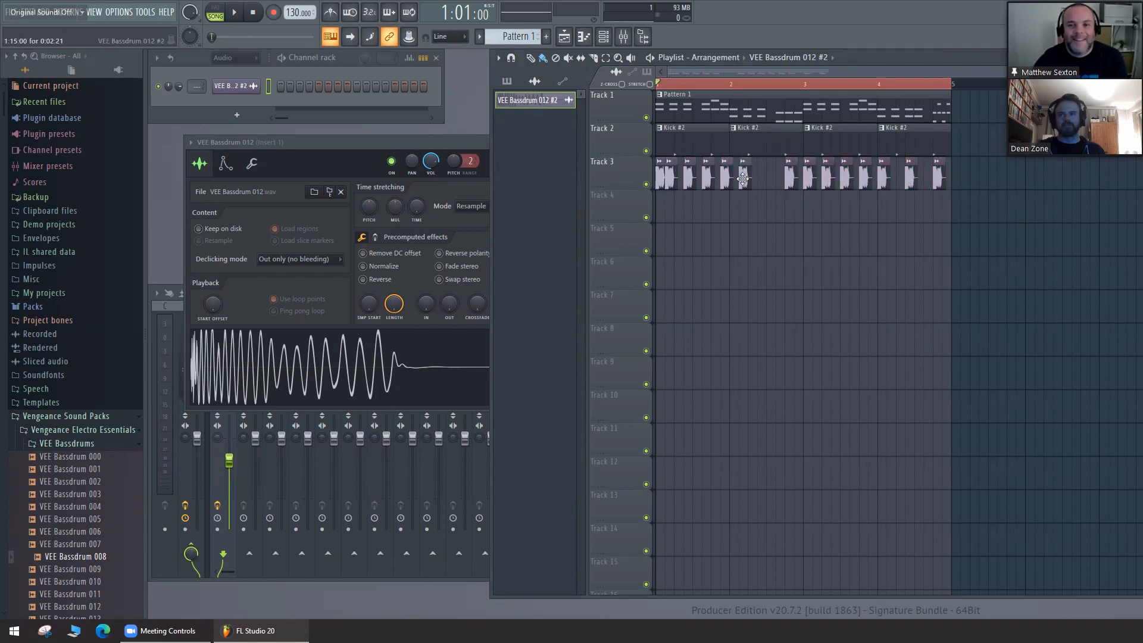
pyautogui.click(762, 176)
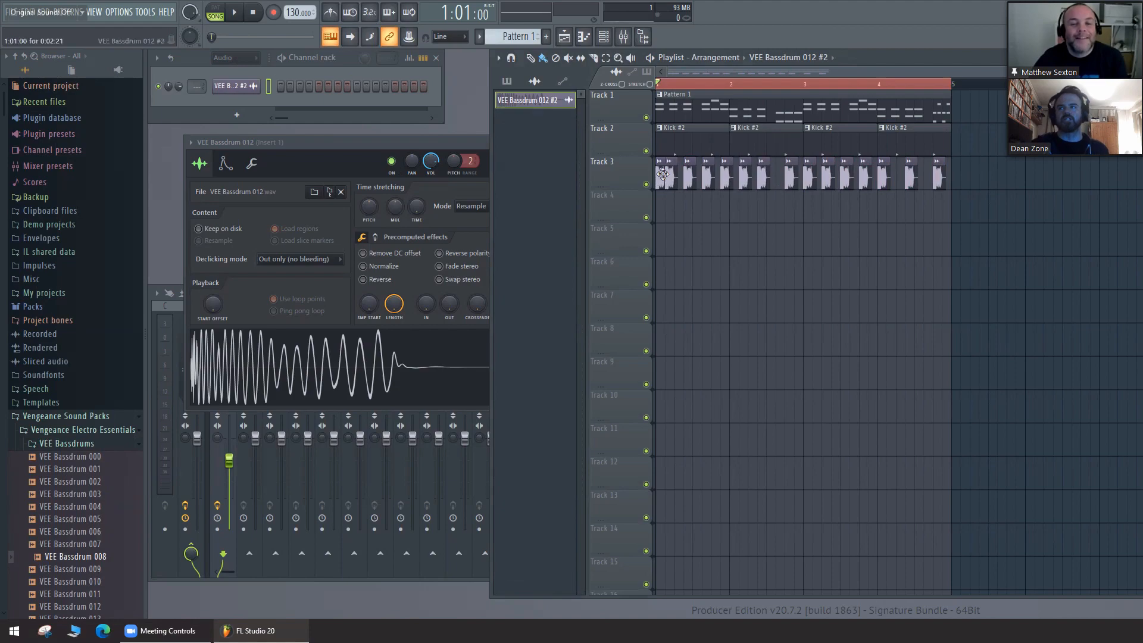
# Step: Mute Track 1 and play the arrangement to hear the bass drum clips on Track 3
pyautogui.click(647, 118)
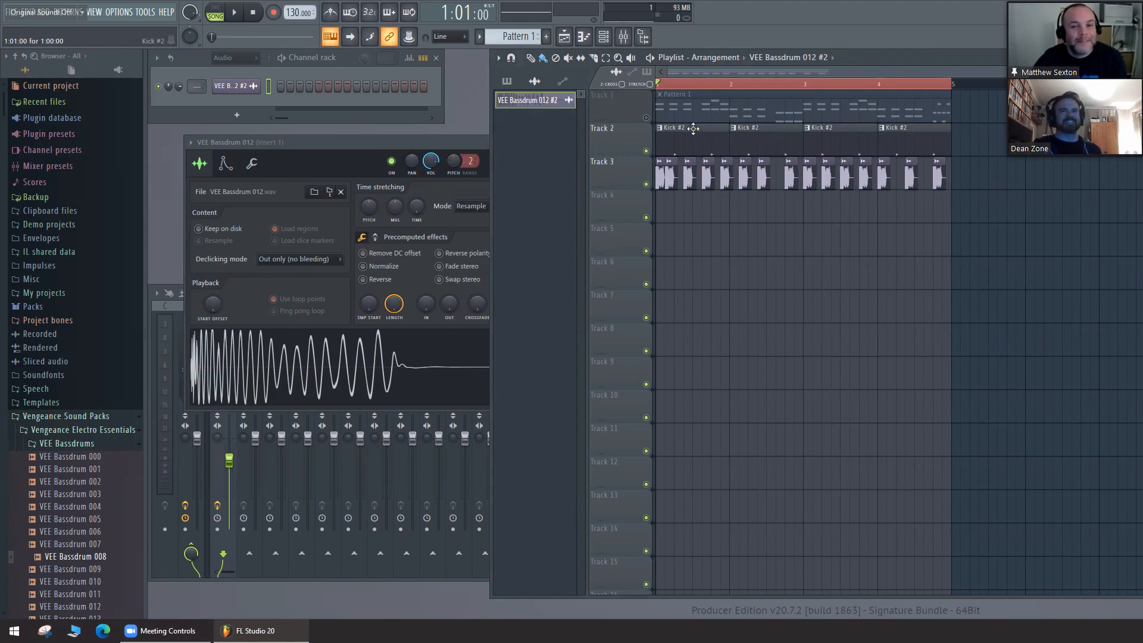
pyautogui.press('space')
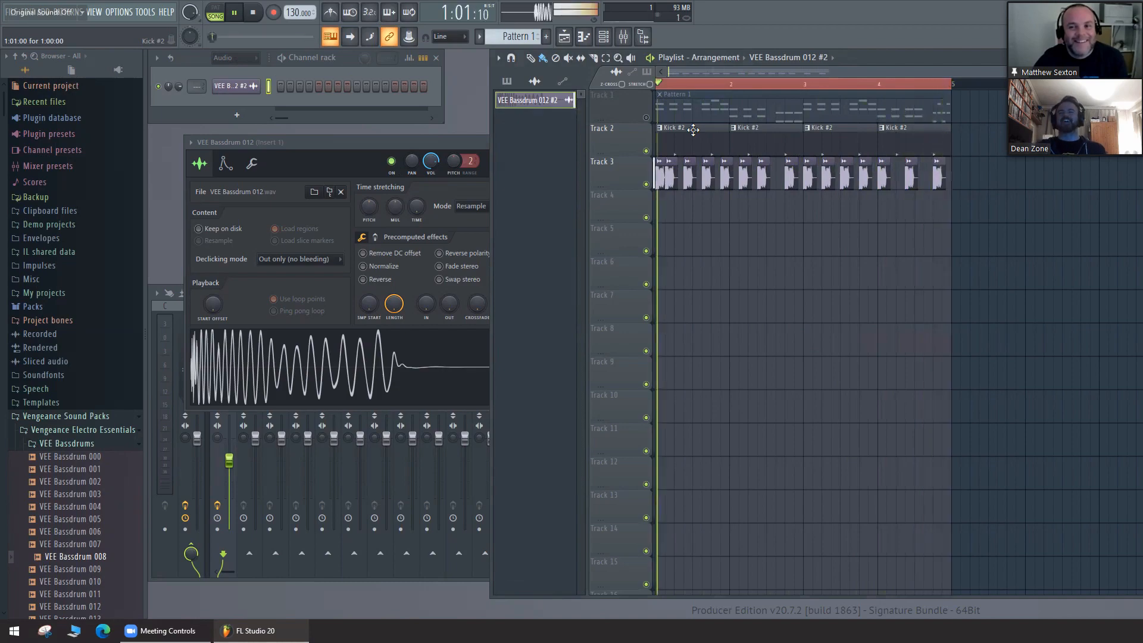
pyautogui.press('space')
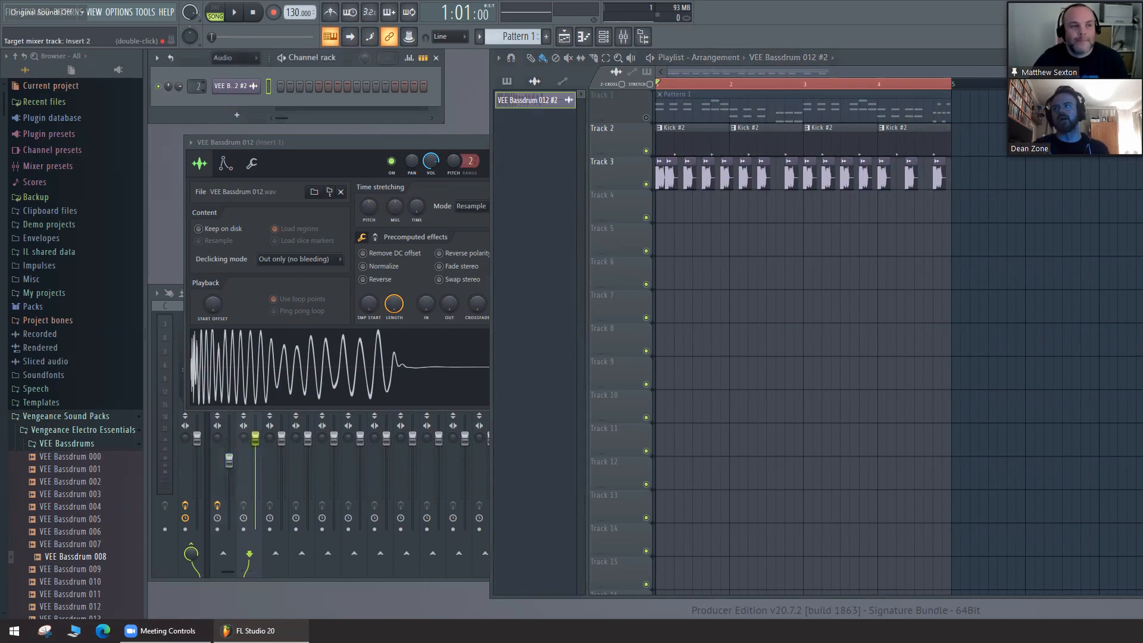
# Step: Assign the VEE Bassdrum 012 audio clip channel to mixer track 5 and route Insert 1 only to Insert 10
pyautogui.doubleClick(197, 87)
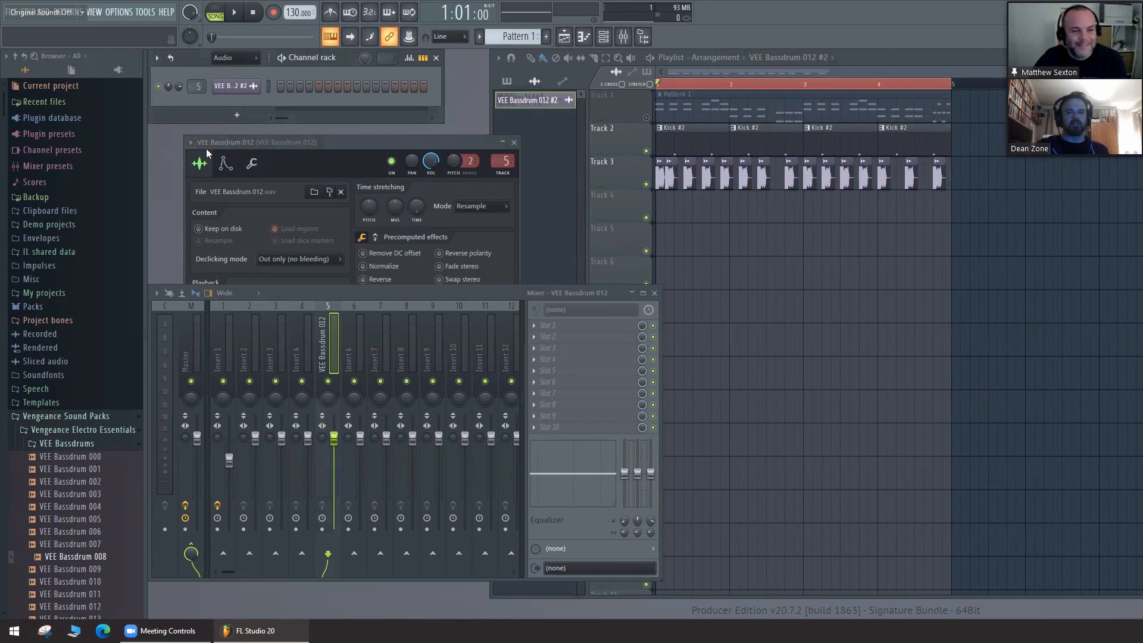
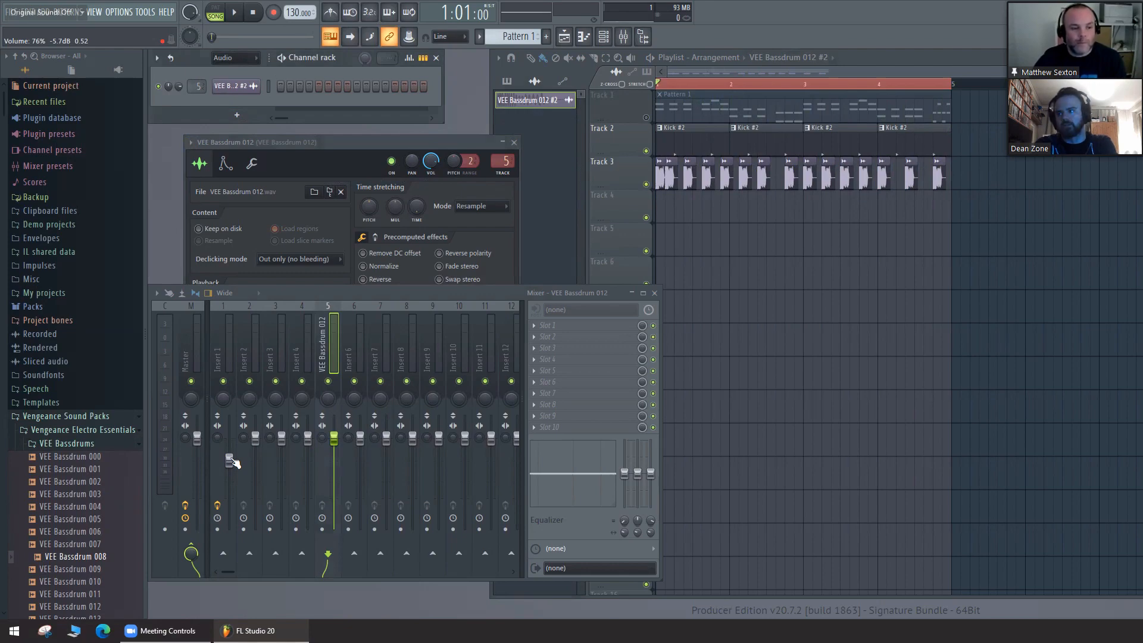
pyautogui.click(218, 360)
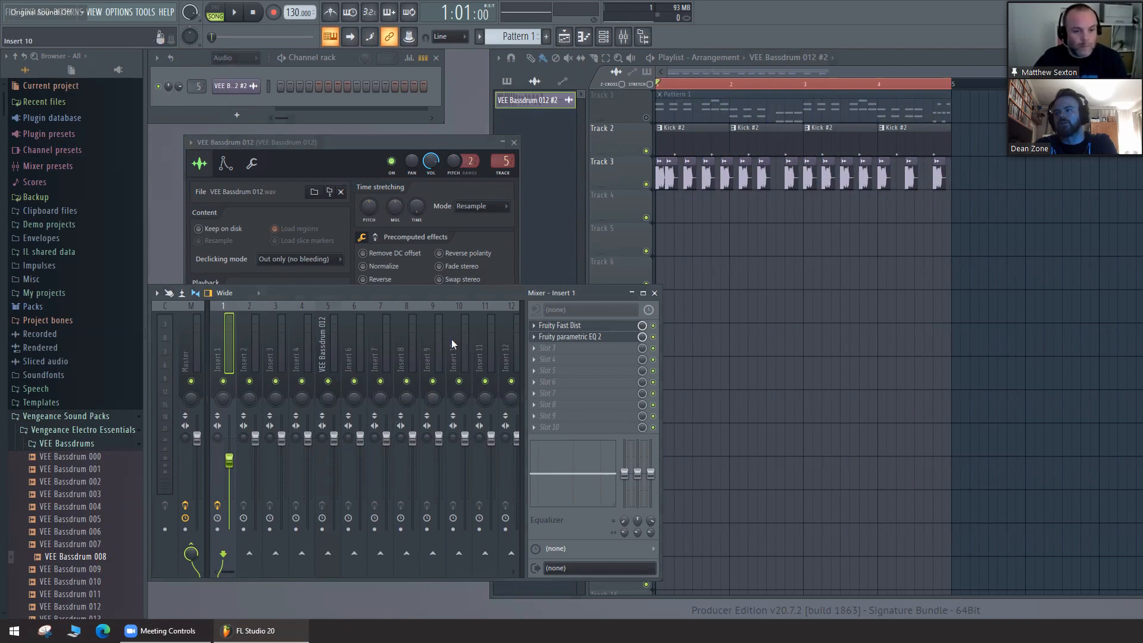
pyautogui.rightClick(460, 556)
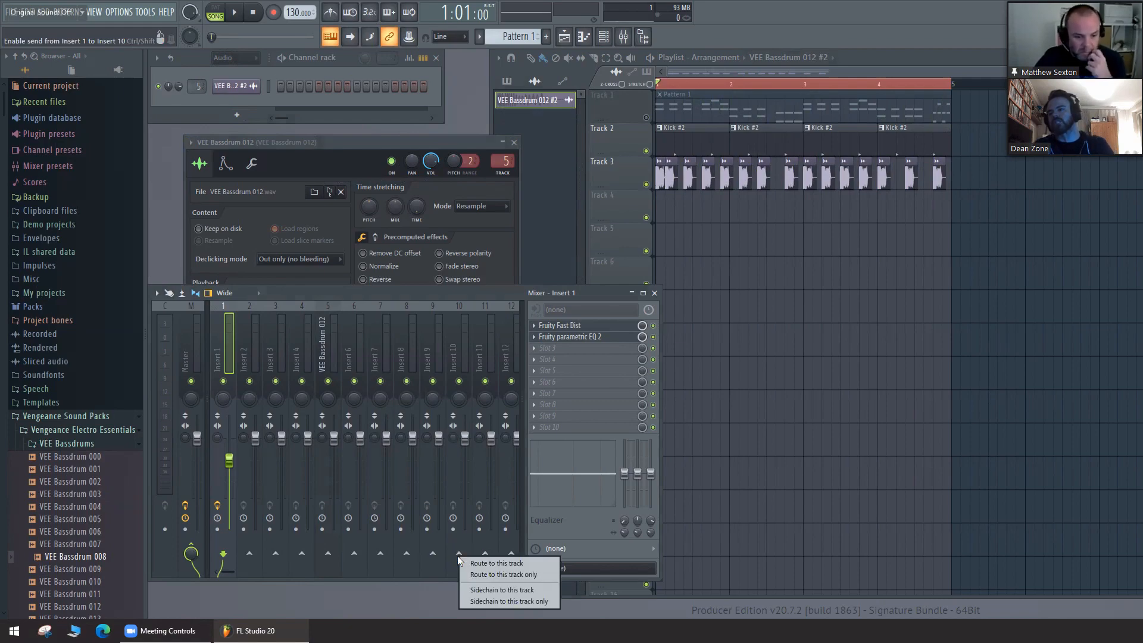
pyautogui.click(482, 575)
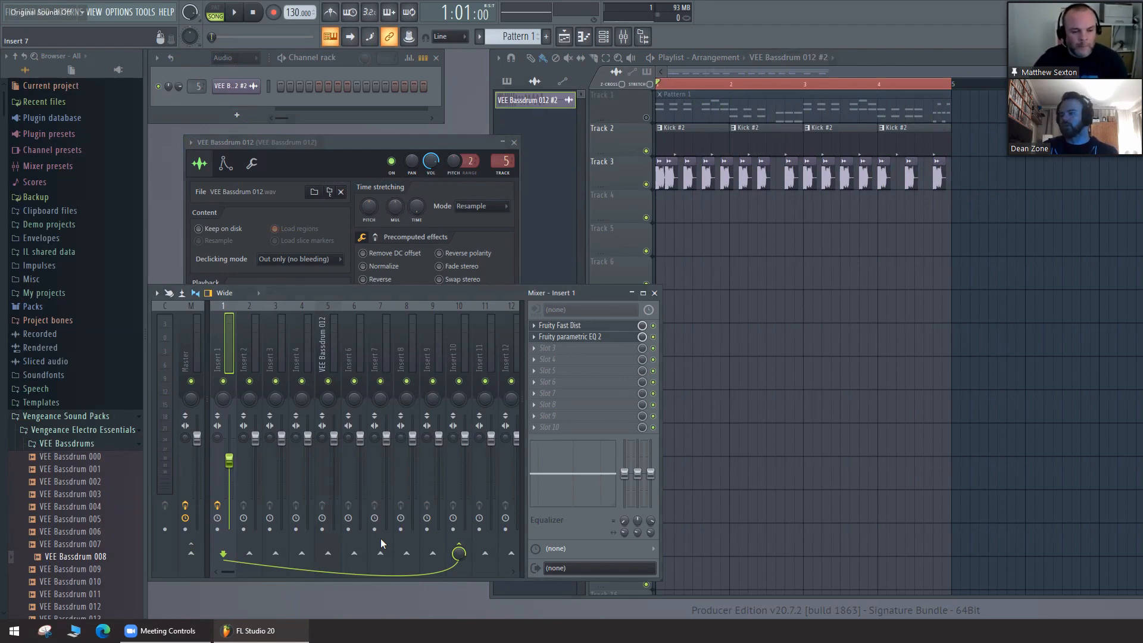
# Step: Add a second send from Insert 1 to Insert 9 alongside the Insert 10 route, and remove that send again
pyautogui.rightClick(431, 555)
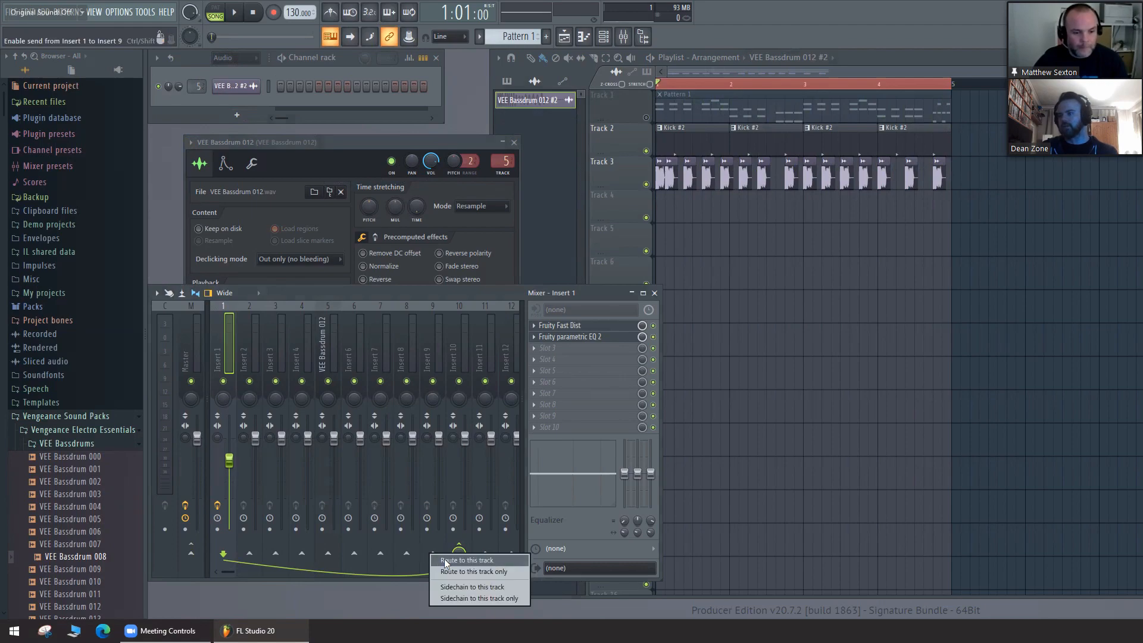
pyautogui.click(446, 561)
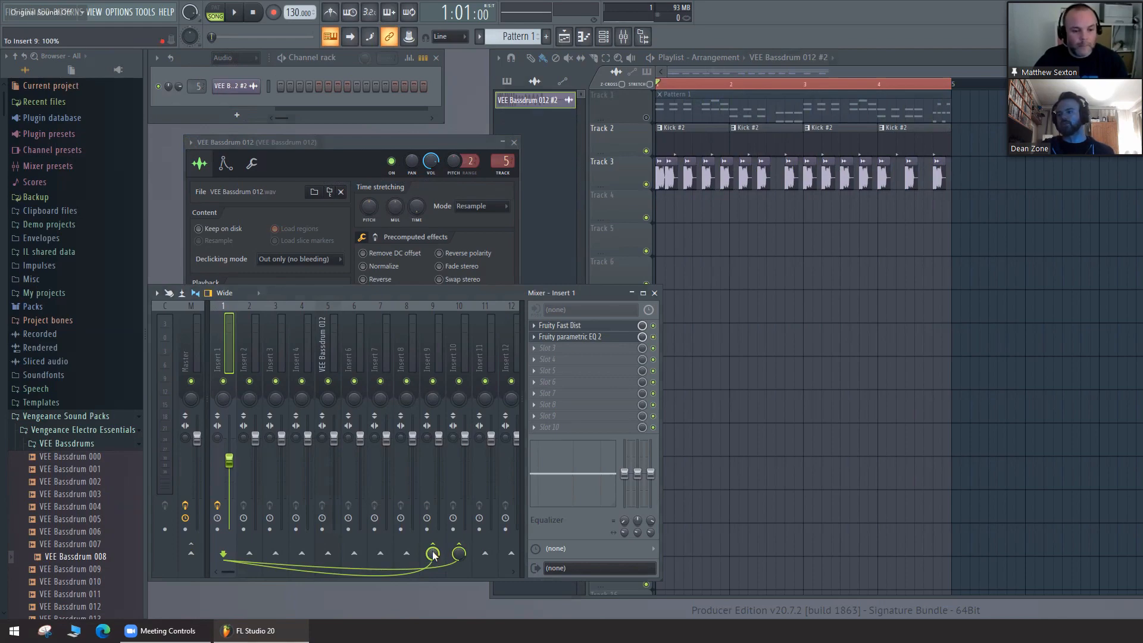
pyautogui.rightClick(433, 555)
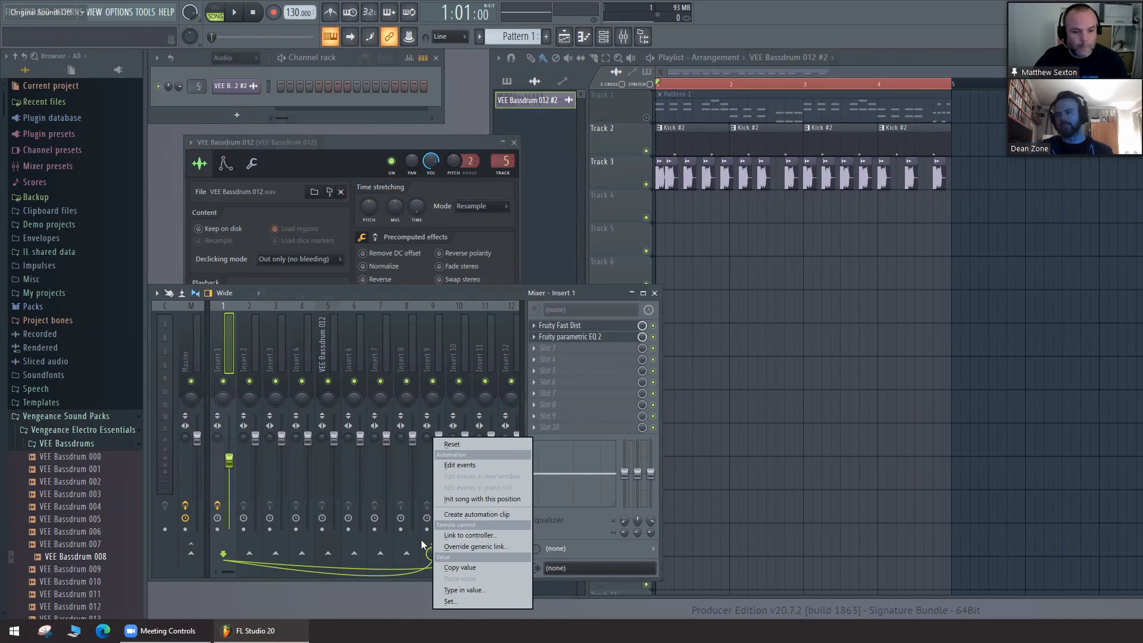
pyautogui.click(420, 539)
pyautogui.rightClick(433, 546)
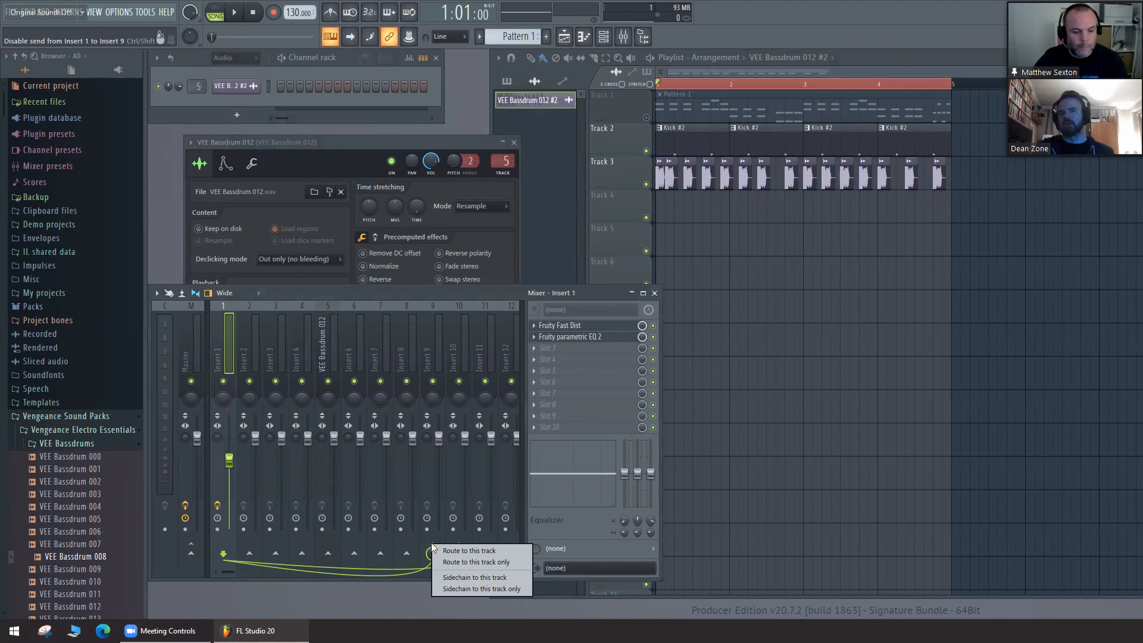
pyautogui.click(436, 549)
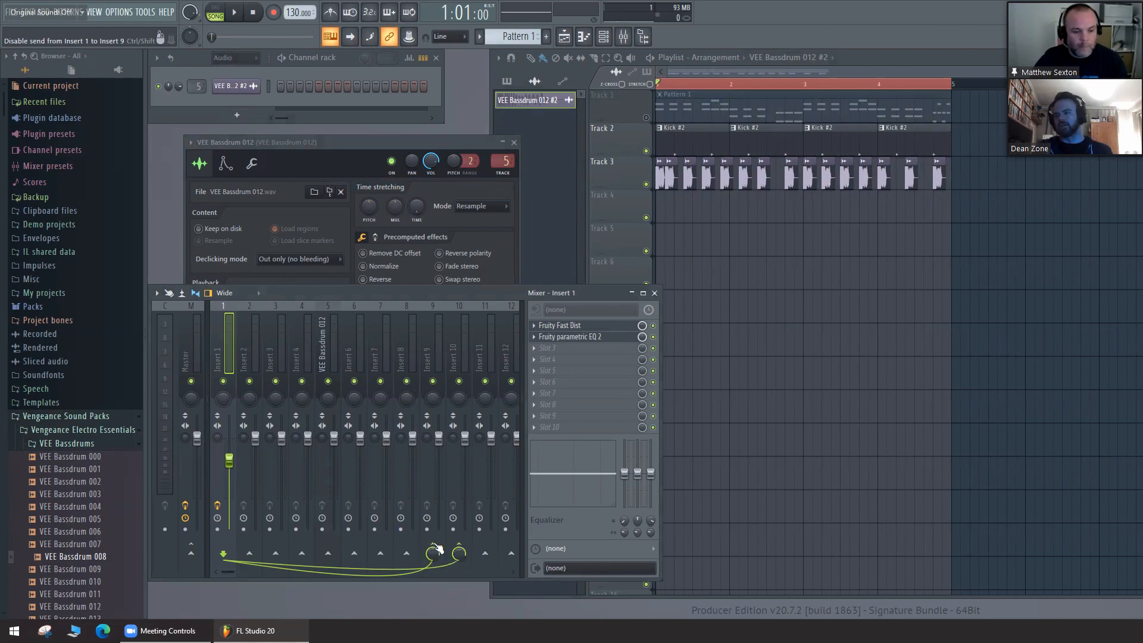
pyautogui.click(435, 549)
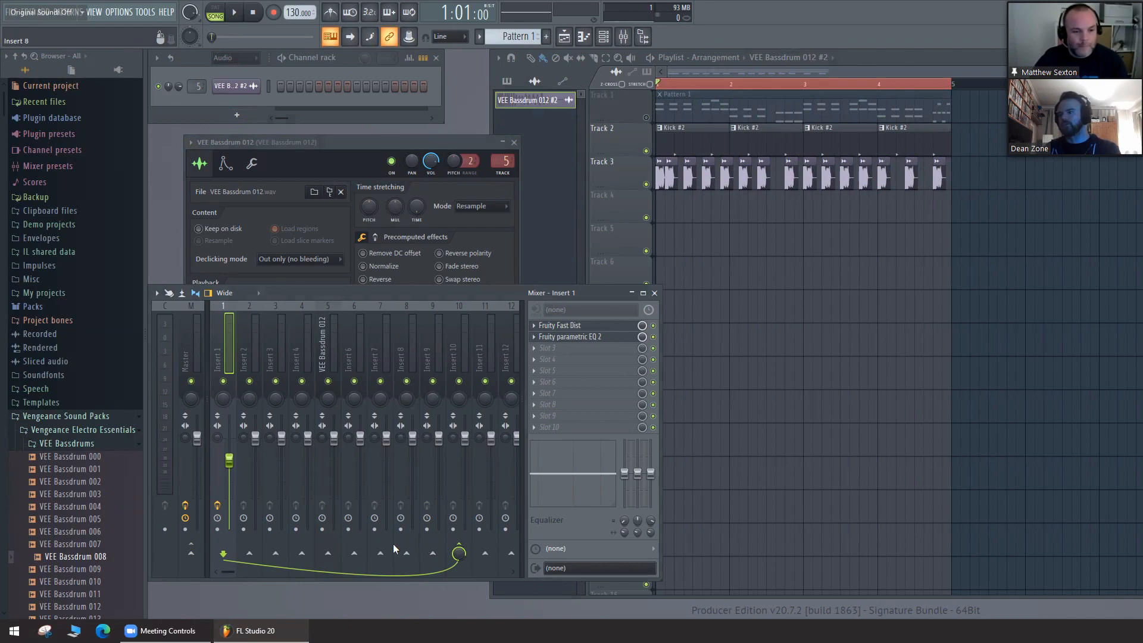
# Step: Route the VEE Bassdrum 012 mixer track only to Insert 10
pyautogui.rightClick(328, 555)
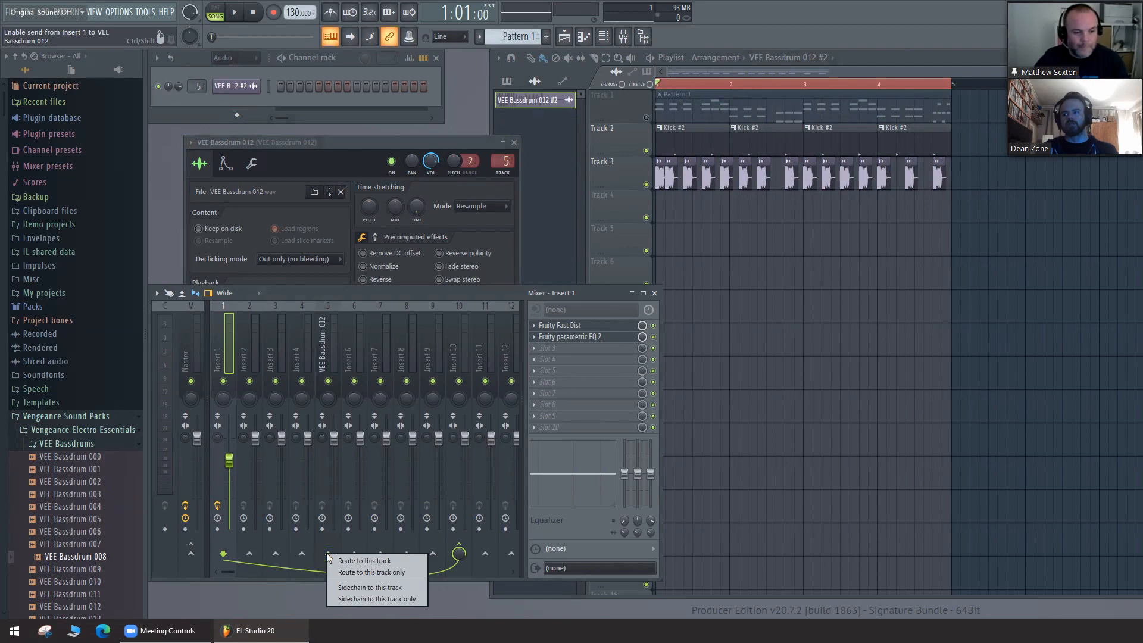
pyautogui.click(331, 543)
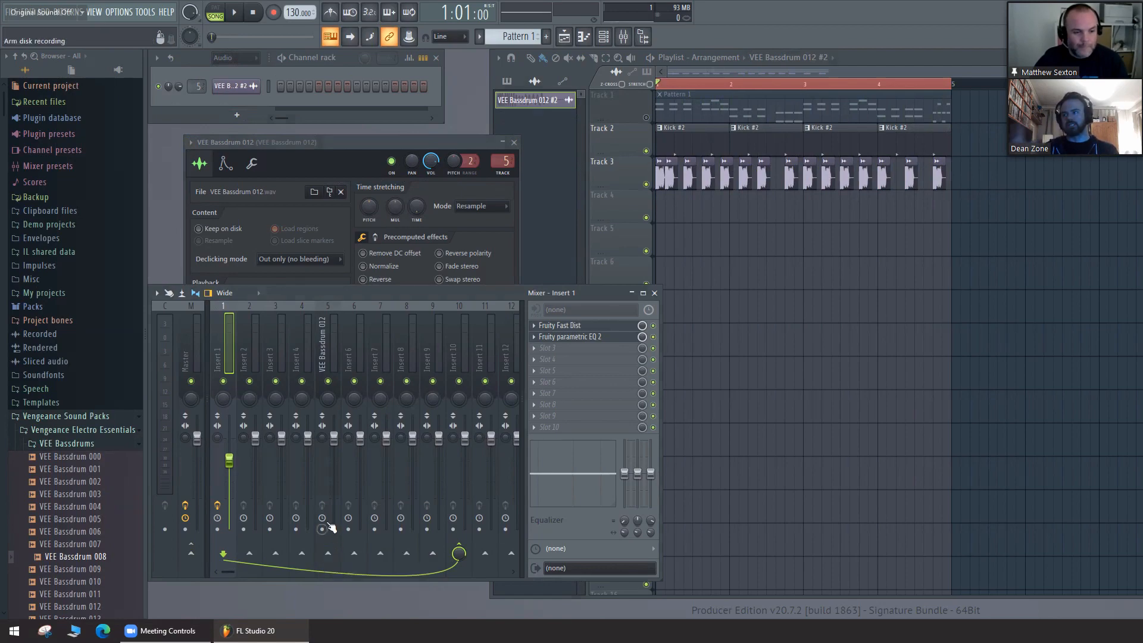
pyautogui.click(331, 358)
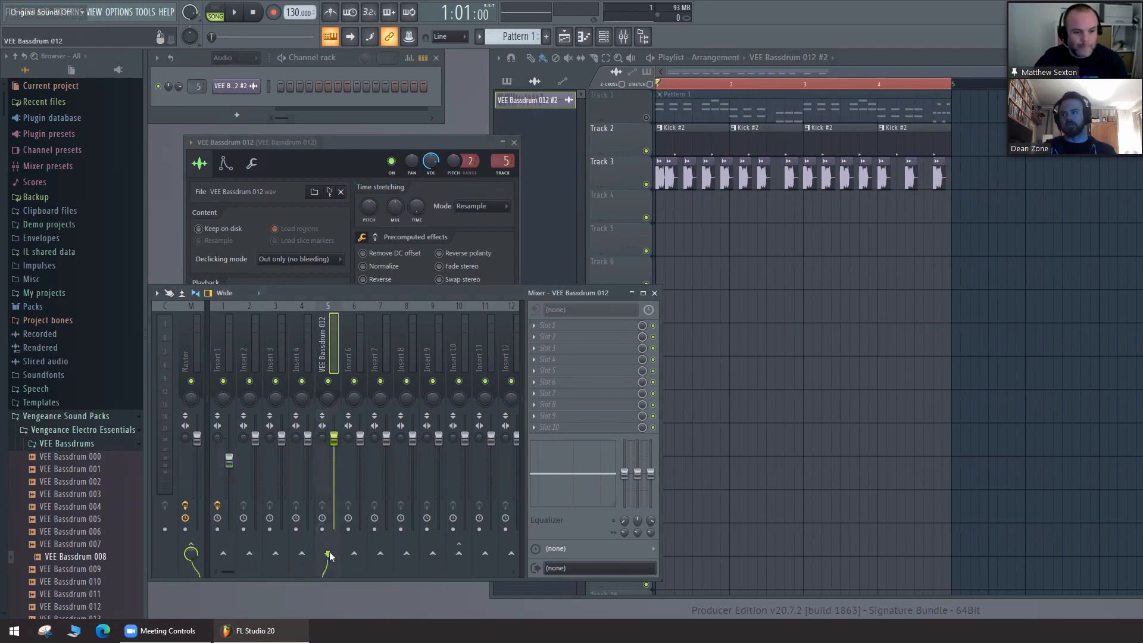
pyautogui.rightClick(462, 552)
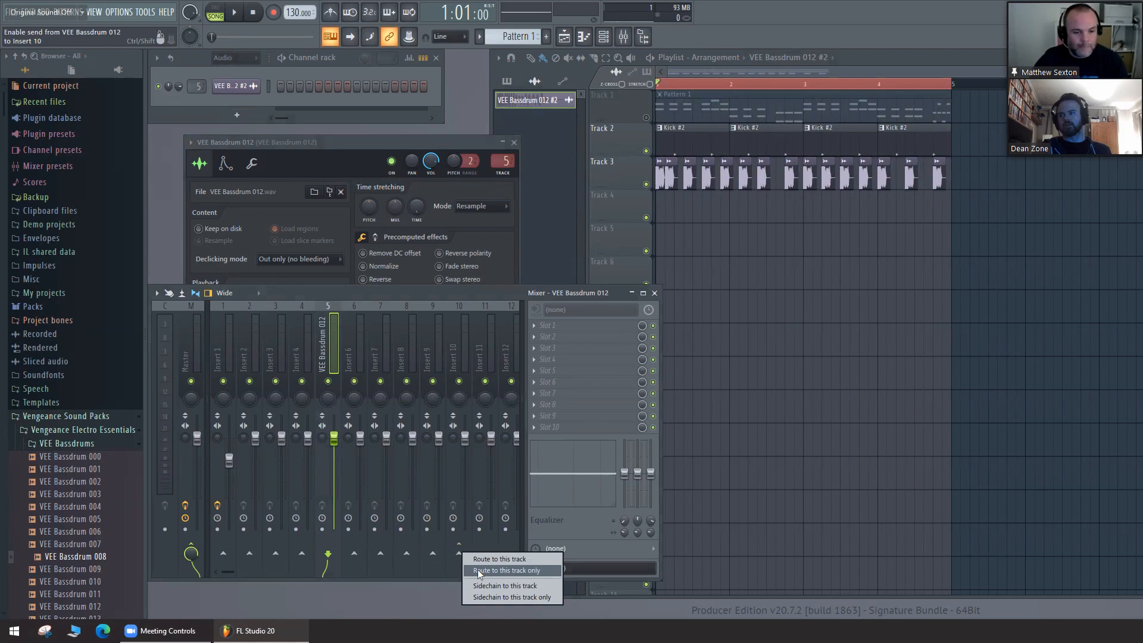
pyautogui.click(478, 569)
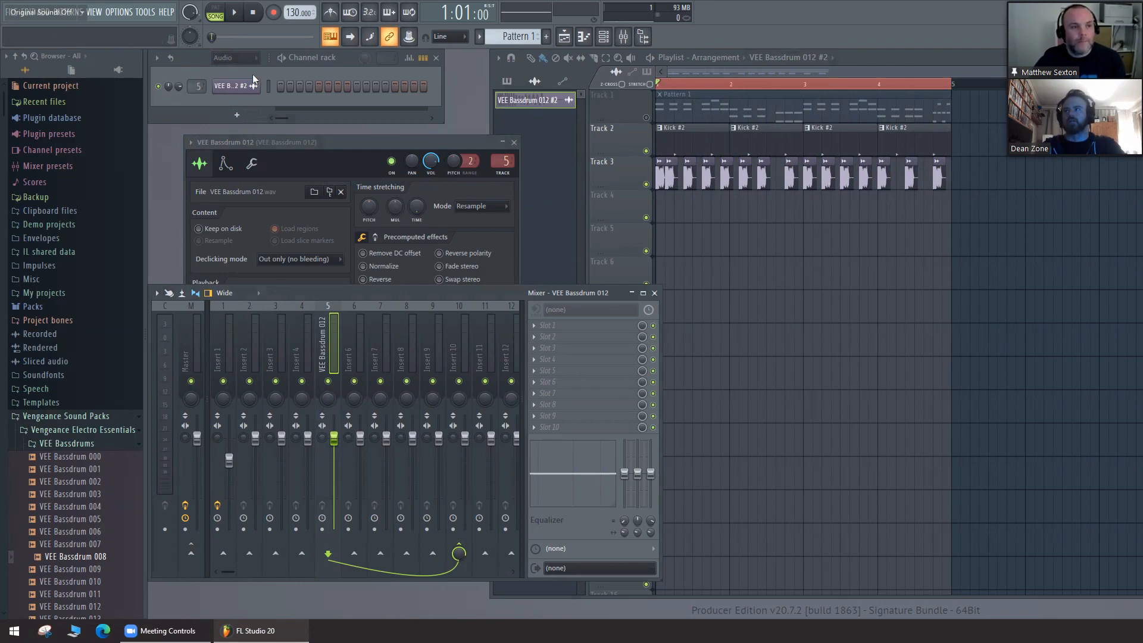
# Step: Show the Unsorted channels and replace the VEE Bassdrum 012 sampler channel with the Toxic Biohazard synth
pyautogui.click(235, 58)
pyautogui.click(221, 98)
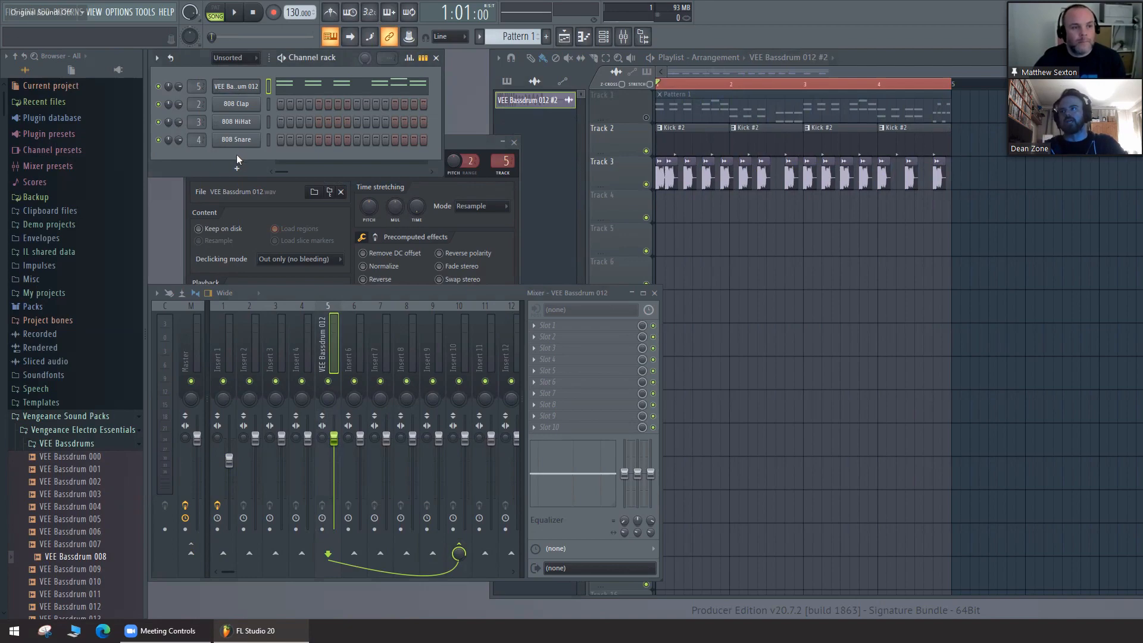
pyautogui.rightClick(234, 85)
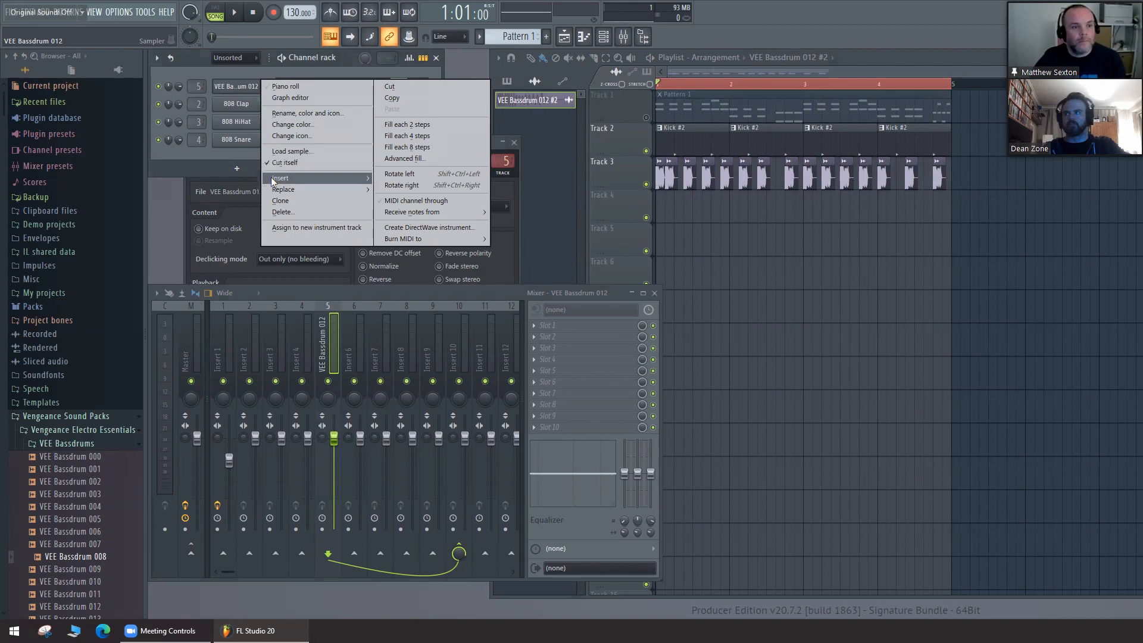
pyautogui.moveTo(287, 188)
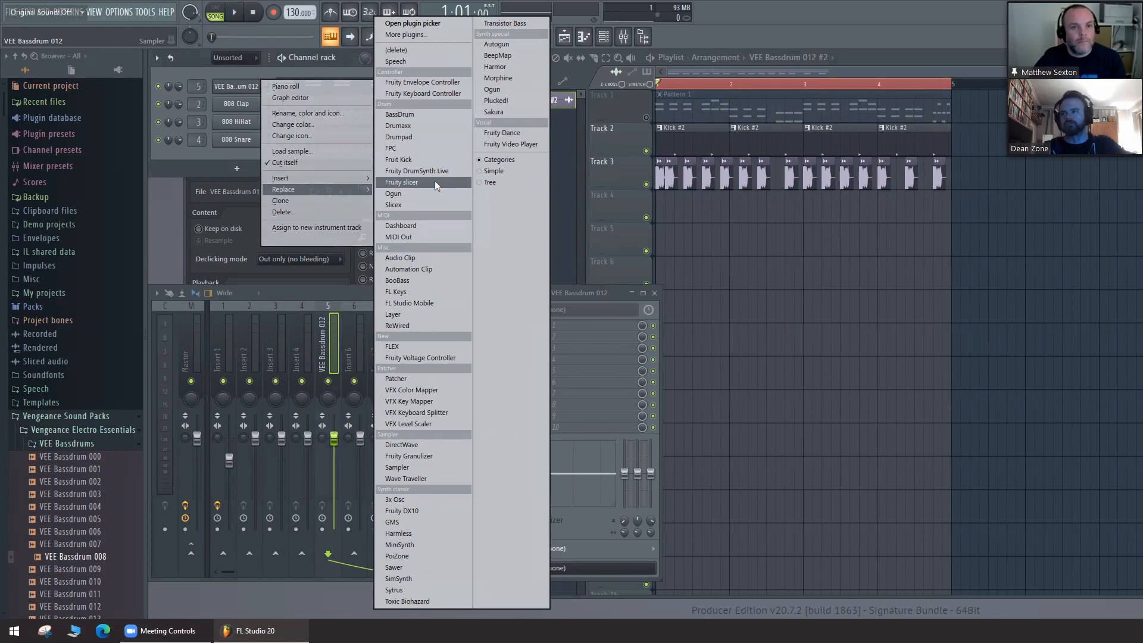
pyautogui.click(412, 600)
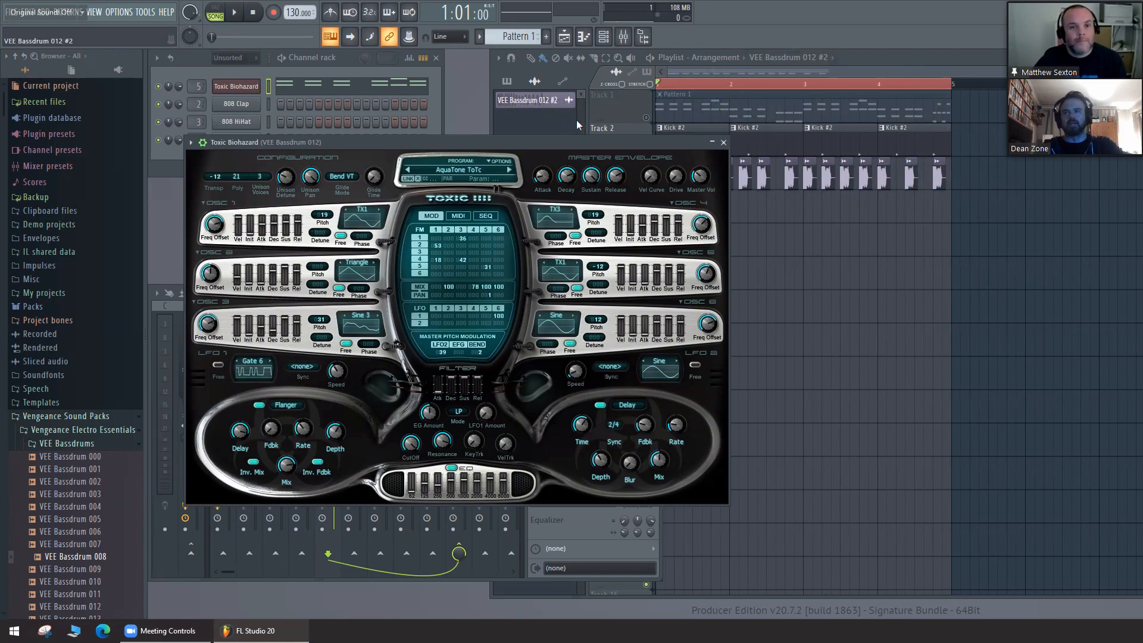
# Step: Set the playlist mutes so that only Track 1 and Track 2 are active and Track 3 is silenced
pyautogui.click(647, 118)
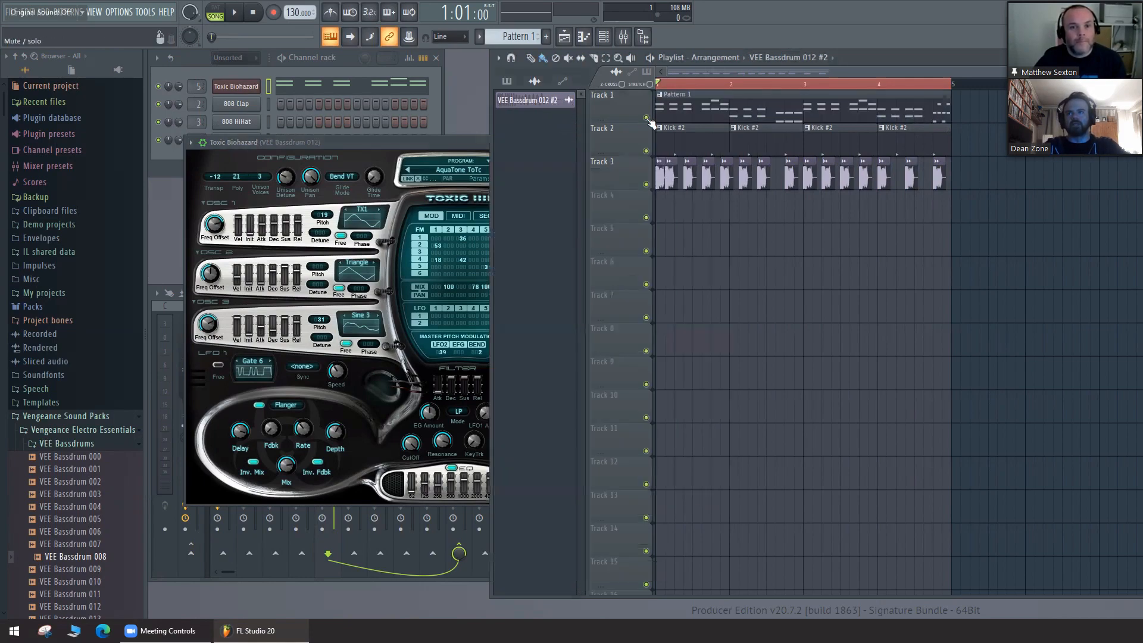
pyautogui.rightClick(647, 184)
pyautogui.click(647, 184)
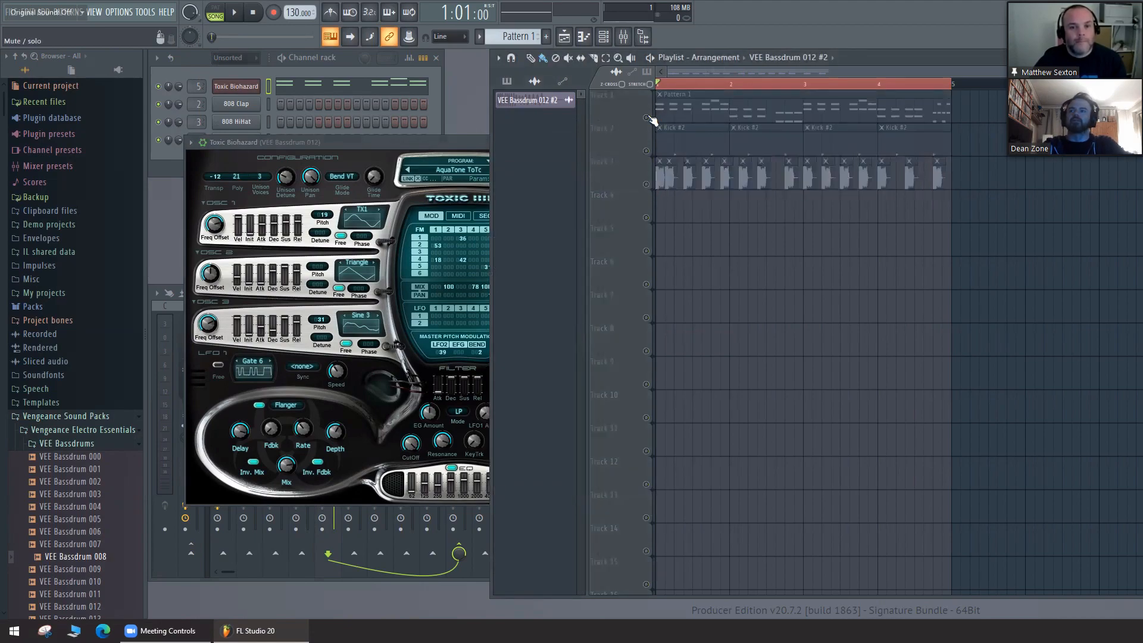
pyautogui.click(647, 118)
pyautogui.click(646, 150)
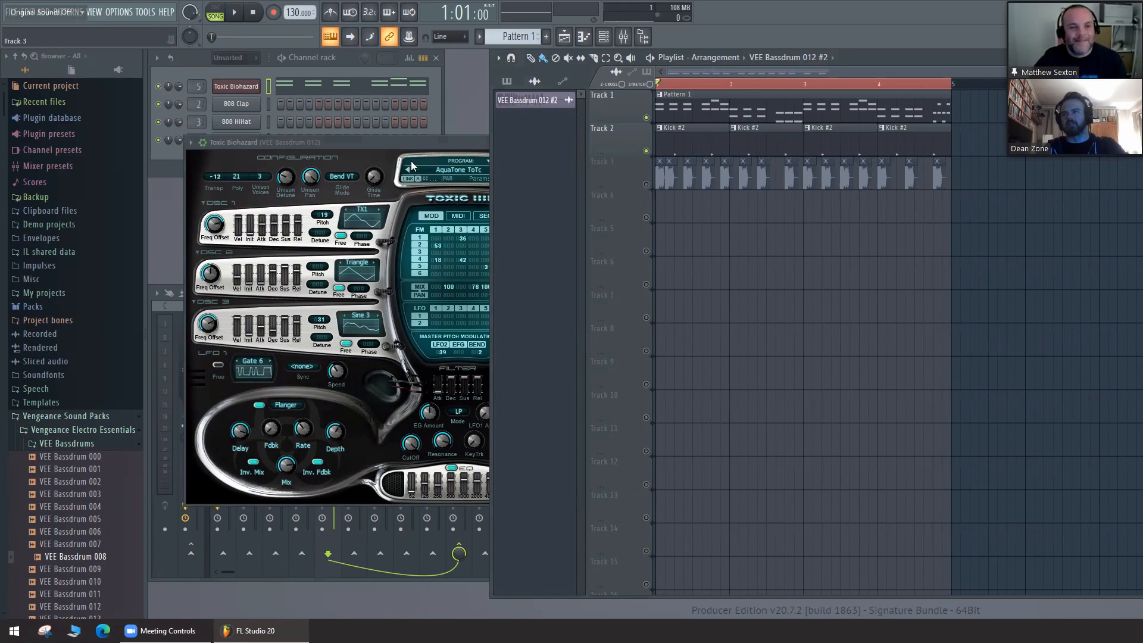
# Step: Play the arrangement to hear the melody with Toxic Biohazard's AquaTone preset, and stop playback
pyautogui.click(397, 141)
pyautogui.press('space')
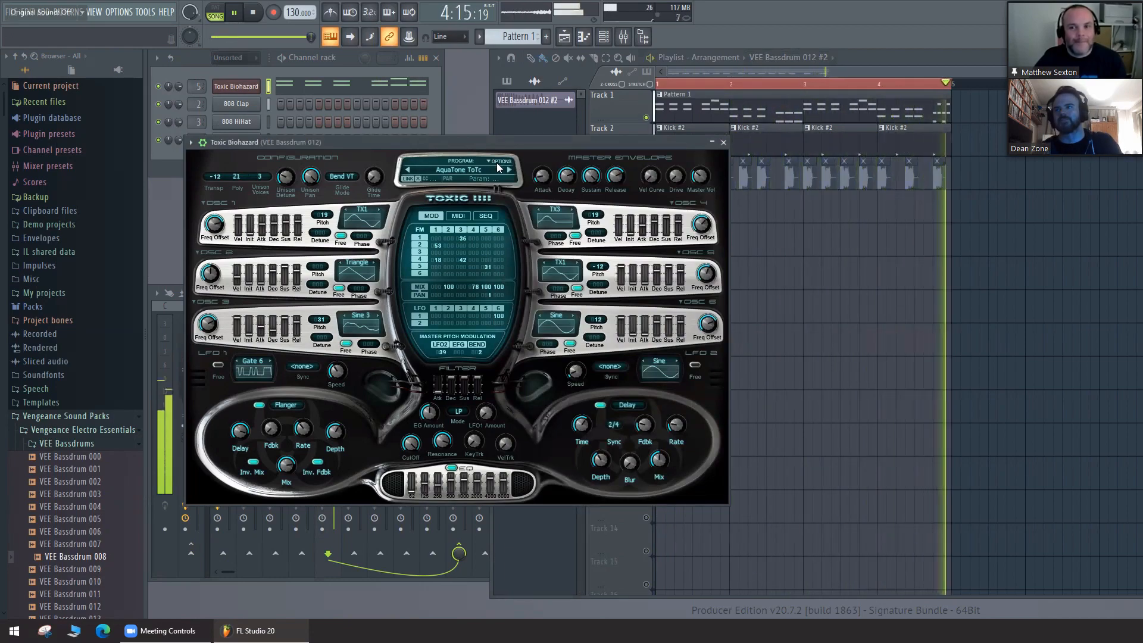
pyautogui.press('space')
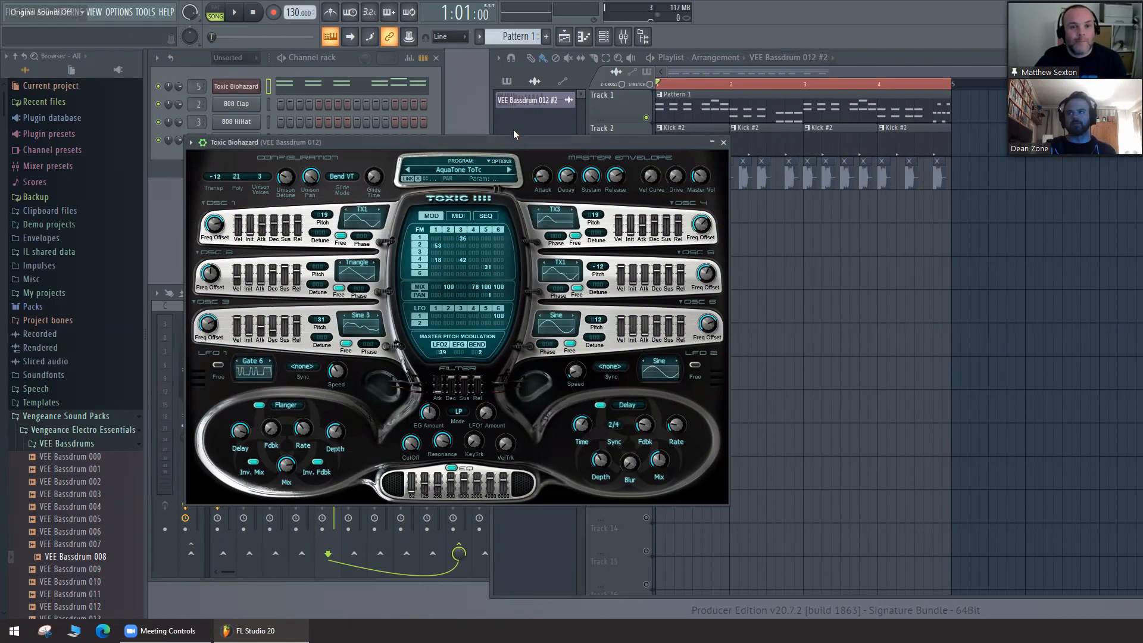
# Step: Open the Toxic Biohazard piano roll, switch playback to pattern mode and reposition the piano roll over the playlist
pyautogui.click(564, 37)
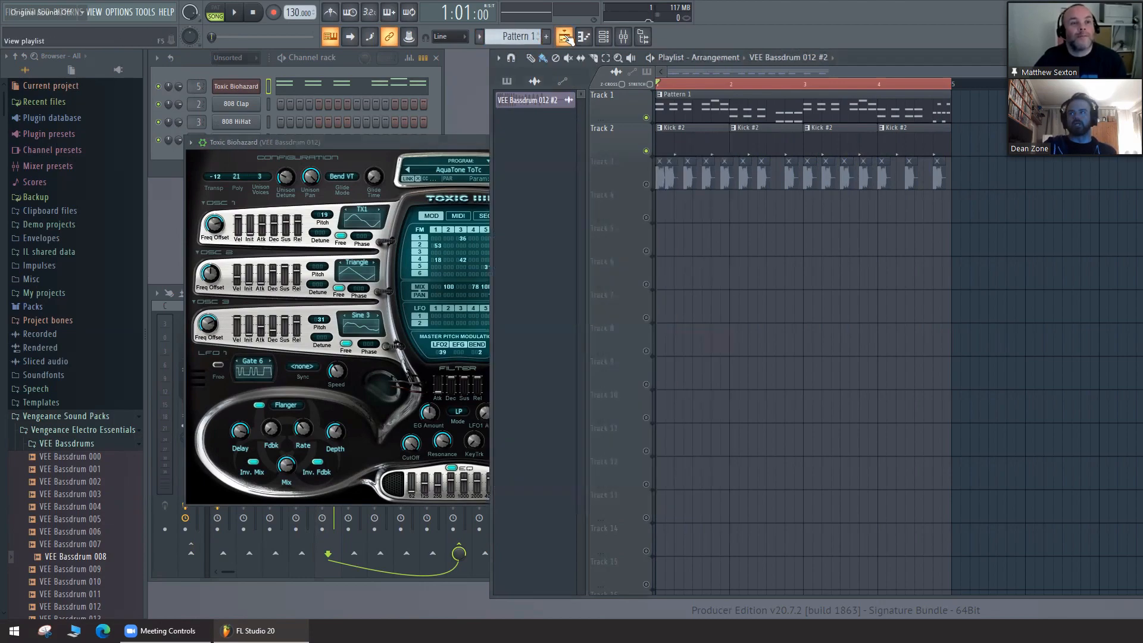
pyautogui.click(584, 37)
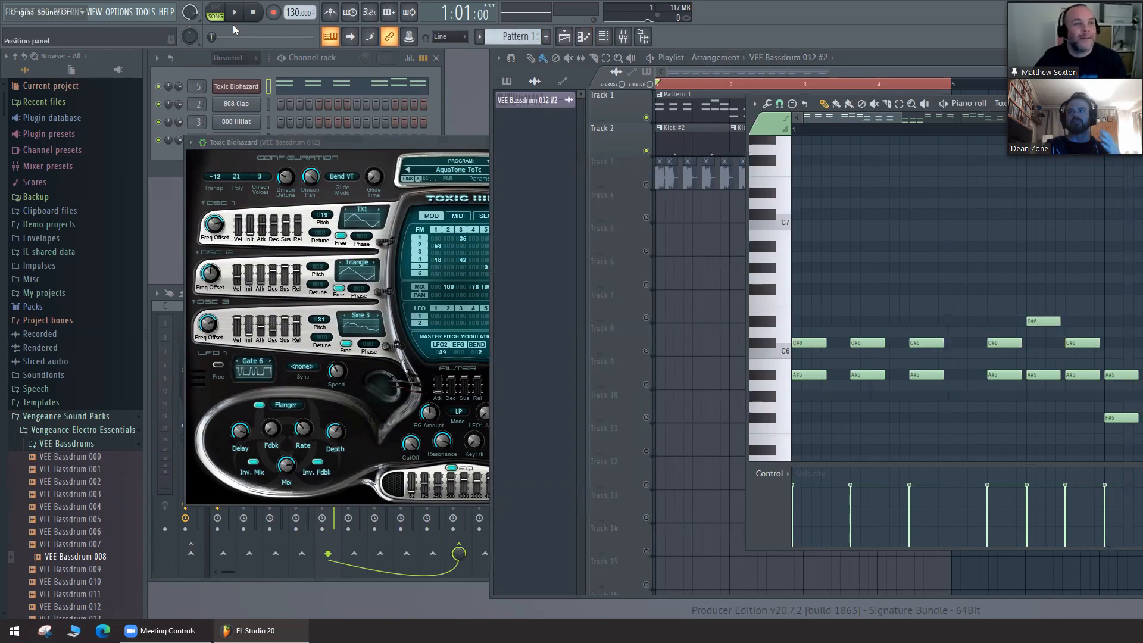
pyautogui.click(216, 13)
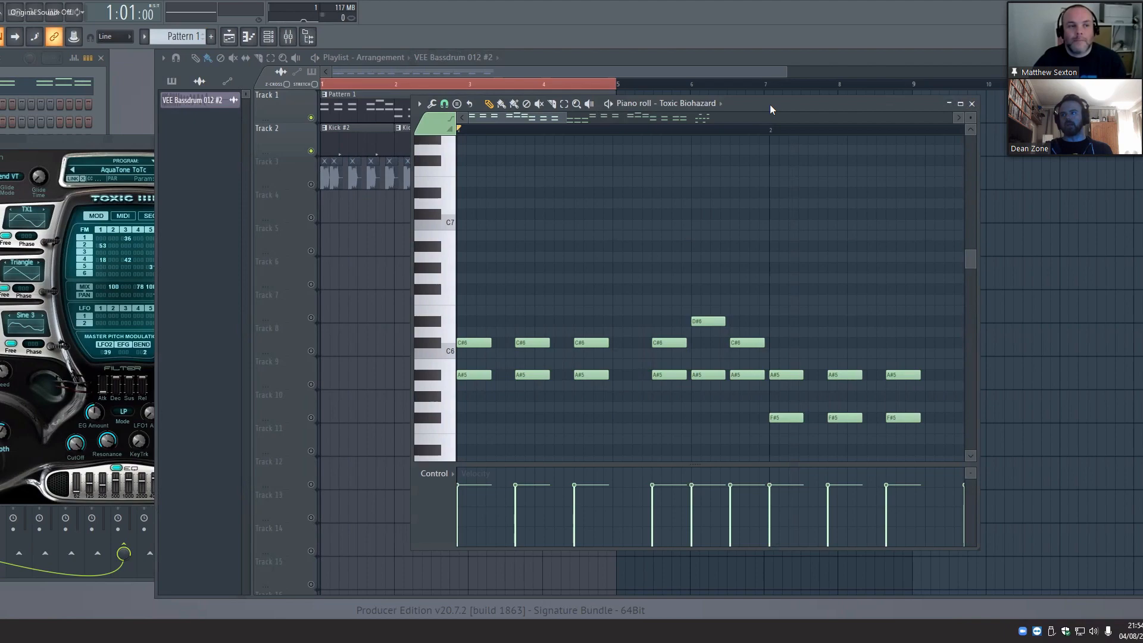
pyautogui.moveTo(769, 105); pyautogui.dragTo(728, 142)
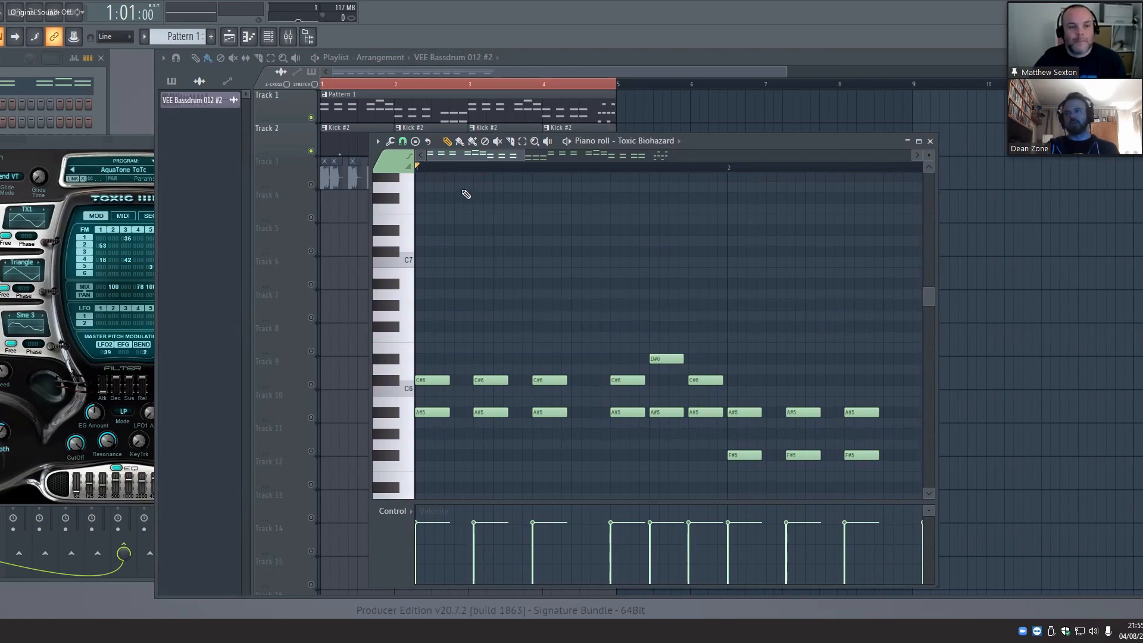
# Step: Turn Toxic Biohazard's filter cutoff down to its minimum while Pattern 1 plays, and stop playback
pyautogui.press('space')
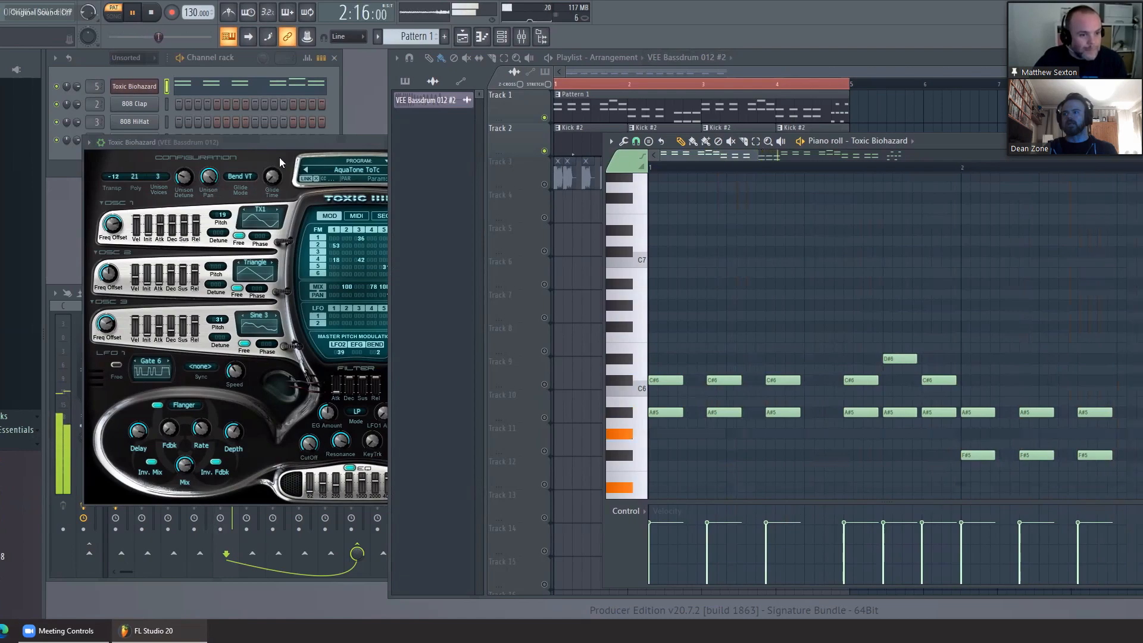
pyautogui.click(288, 143)
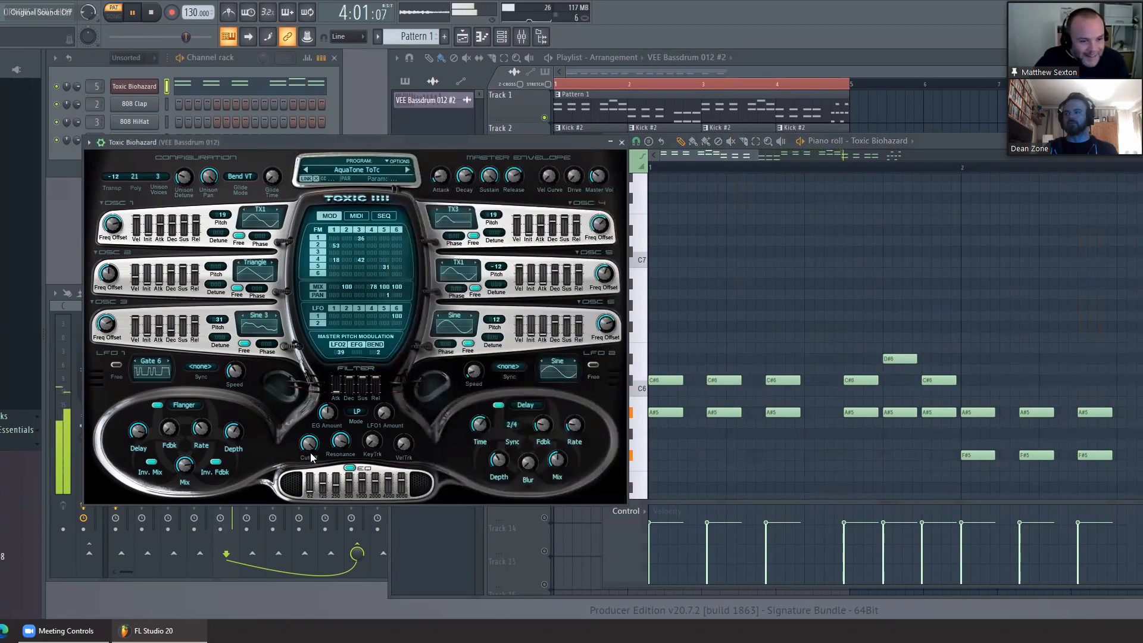
pyautogui.moveTo(309, 444); pyautogui.dragTo(344, 448)
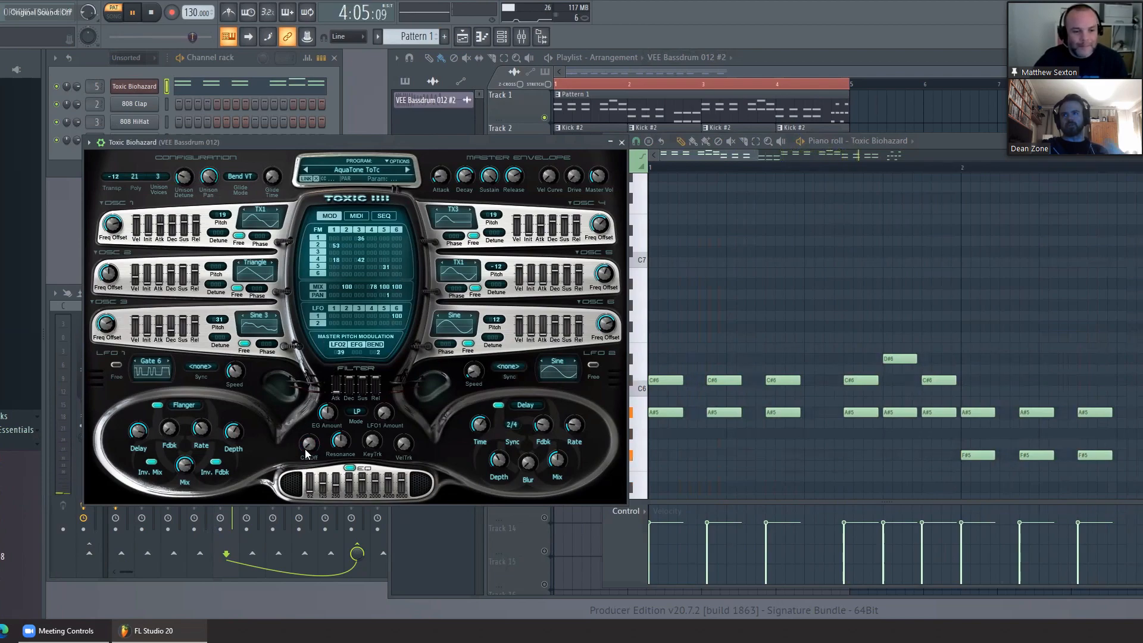
pyautogui.press('space')
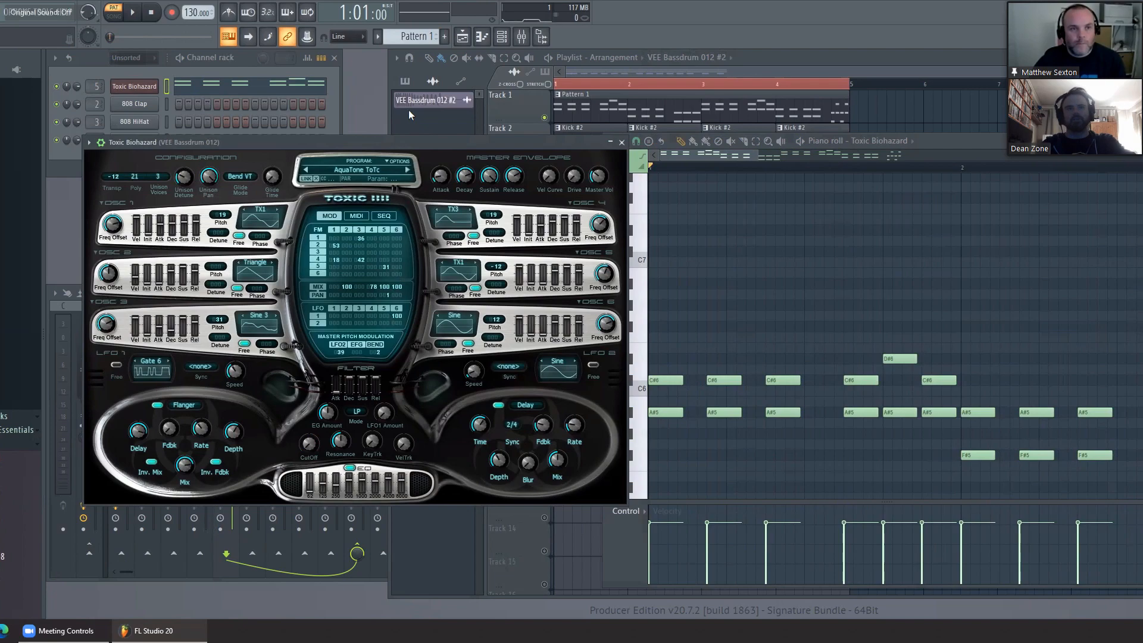
# Step: Create an automation clip for the last tweaked parameter, Toxic Biohazard's filter cutoff
pyautogui.hotkey('alt', 'F8')
pyautogui.click(139, 12)
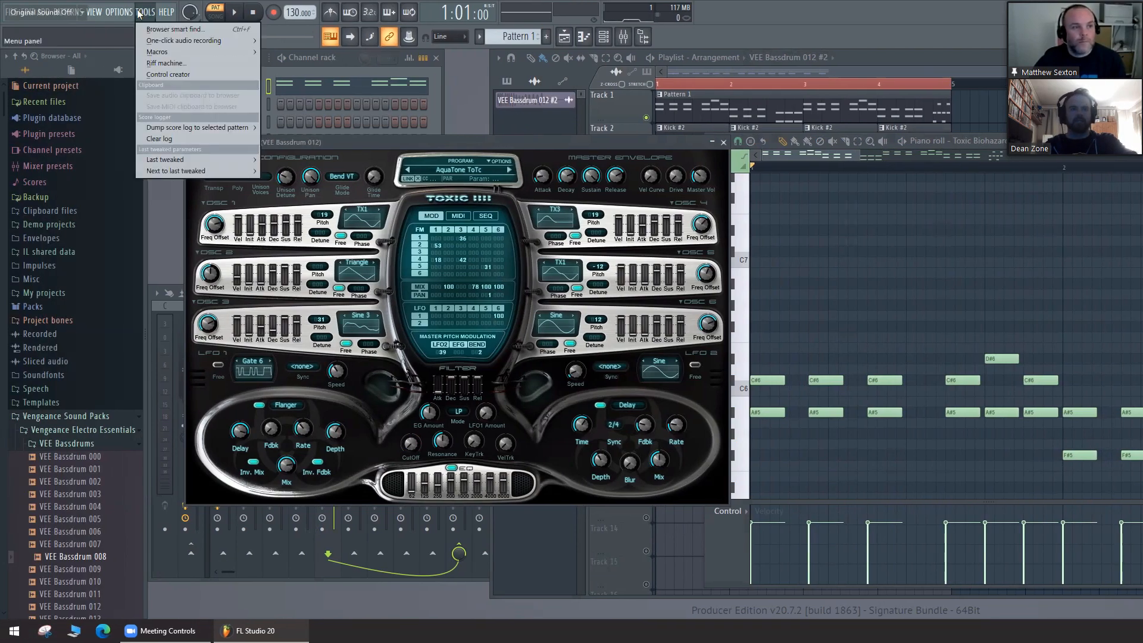
pyautogui.moveTo(198, 161)
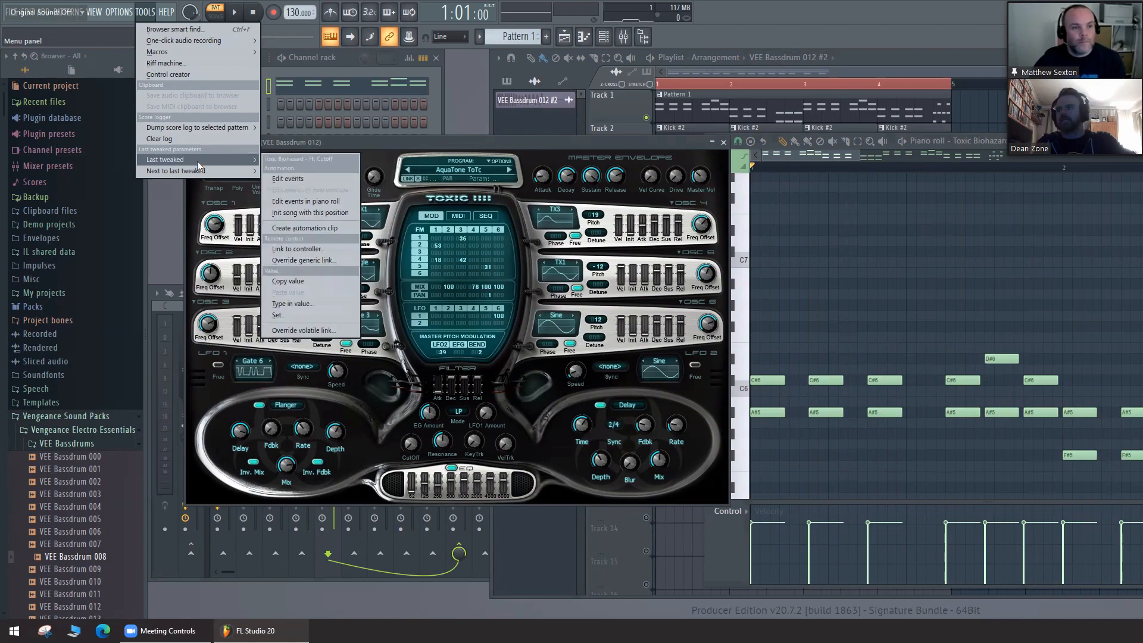
pyautogui.click(309, 227)
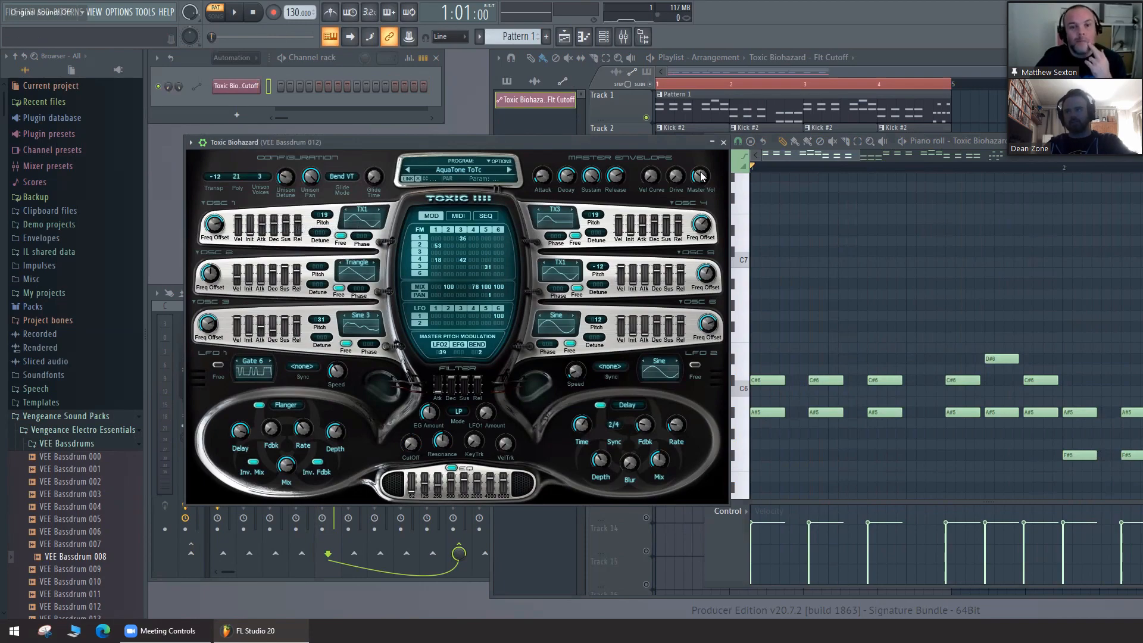
# Step: Close the synth and piano roll, unmute Track 4 and raise the cutoff automation clip's middle point near the end of bar 2
pyautogui.click(723, 143)
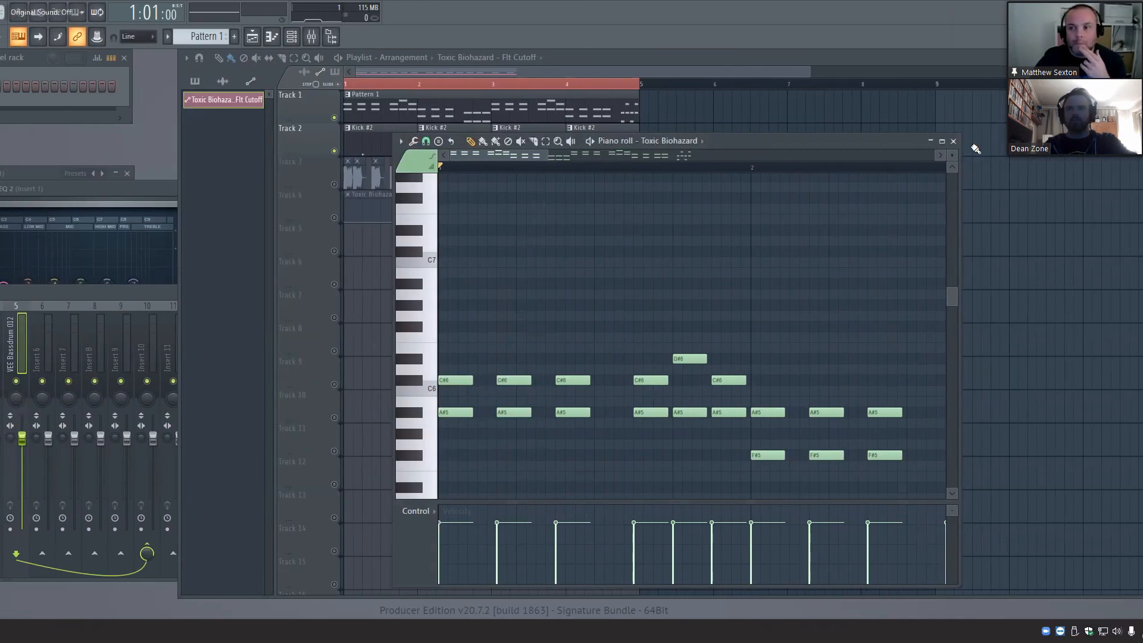
pyautogui.click(956, 144)
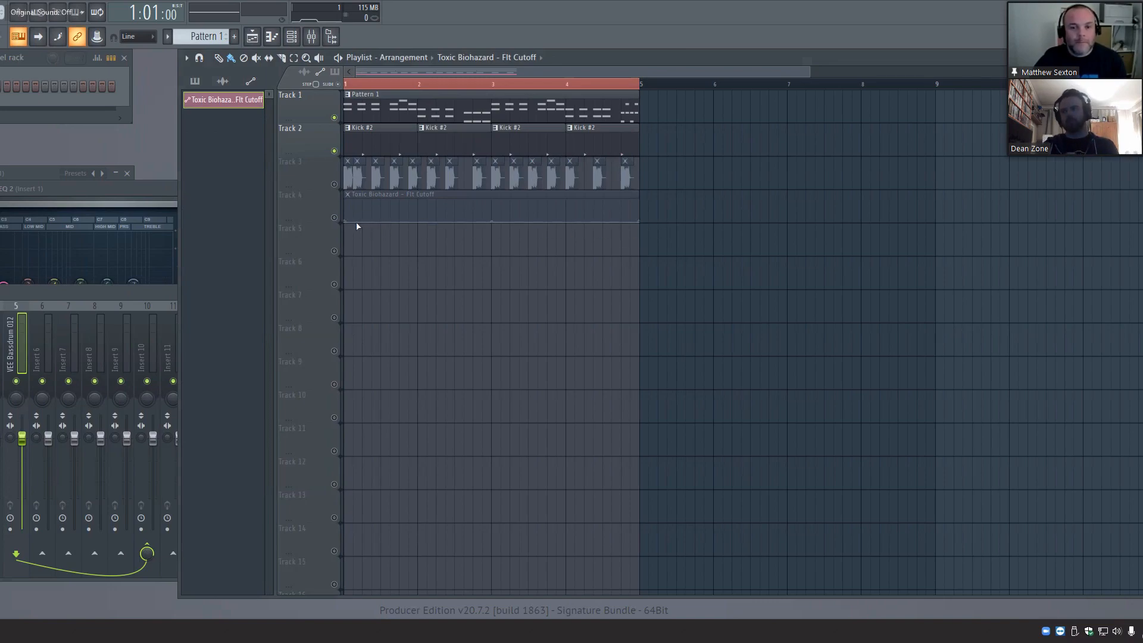
pyautogui.click(334, 217)
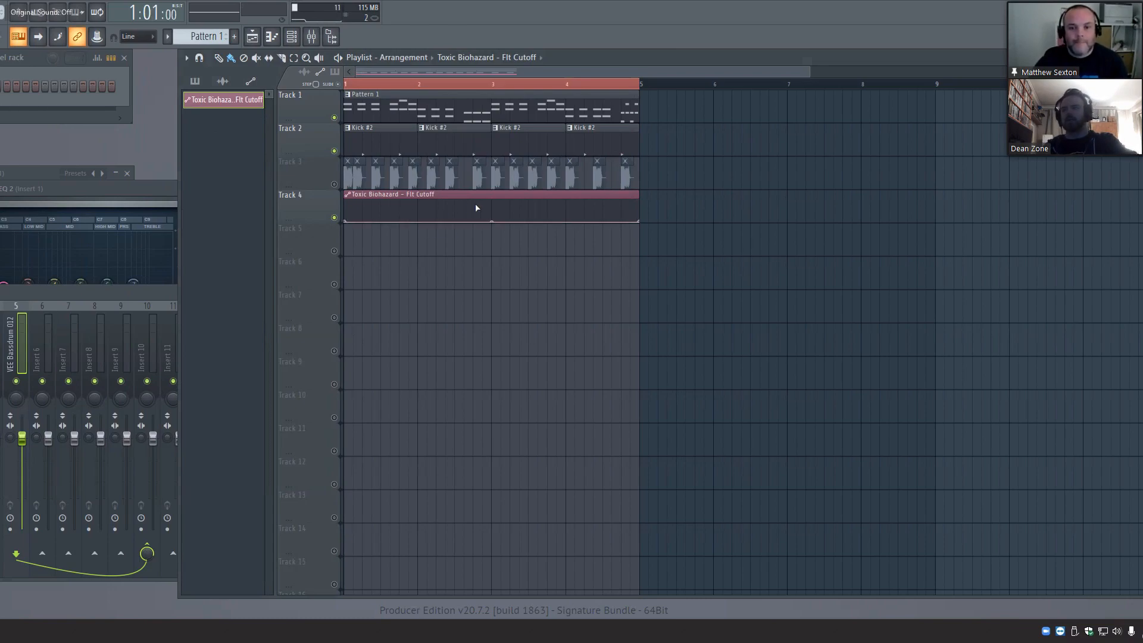
pyautogui.moveTo(491, 221); pyautogui.dragTo(484, 206)
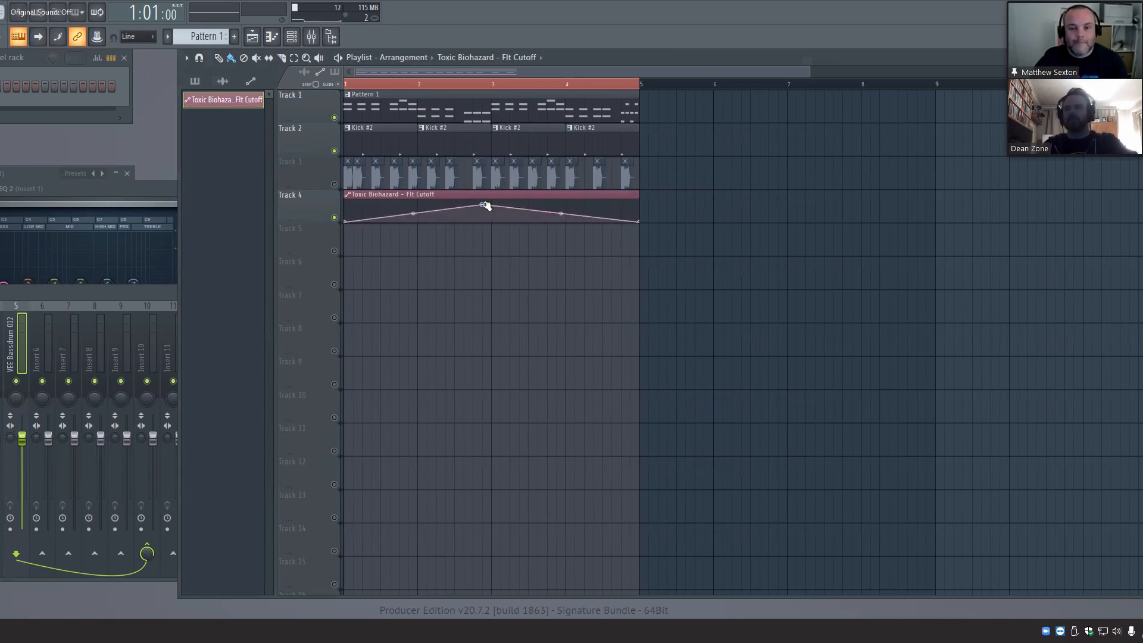
# Step: Move the peak of the Toxic Biohazard filter cutoff automation clip to late in bar 3, near the top of its range
pyautogui.moveTo(485, 206); pyautogui.dragTo(498, 199)
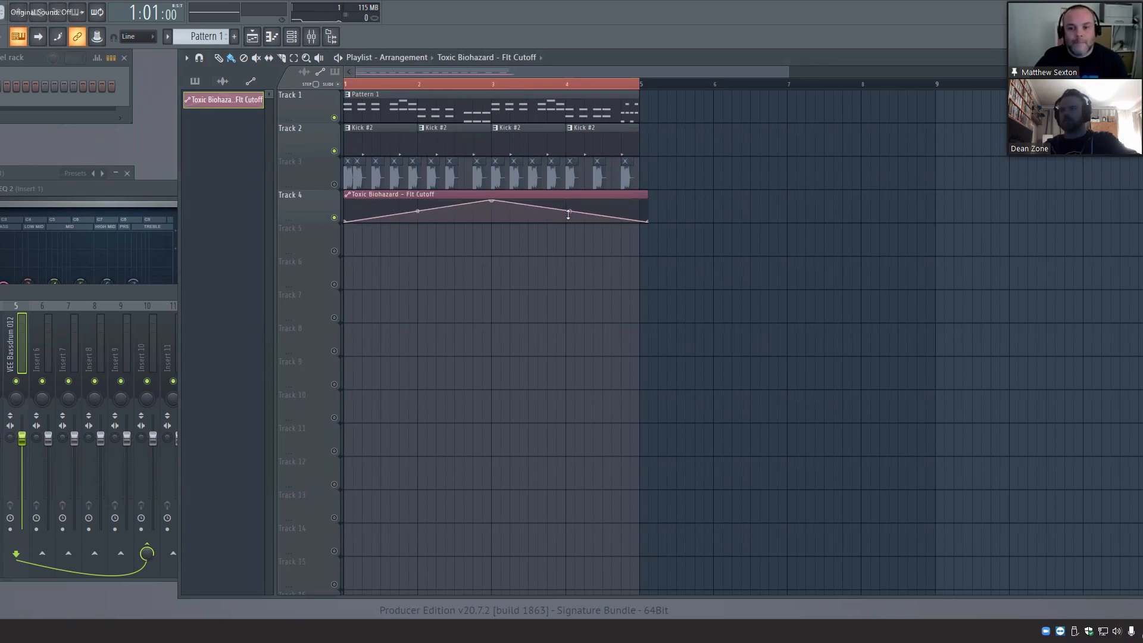
pyautogui.moveTo(492, 200)
pyautogui.mouseDown()
pyautogui.moveTo(538, 198)
pyautogui.moveTo(481, 198)
pyautogui.mouseUp()
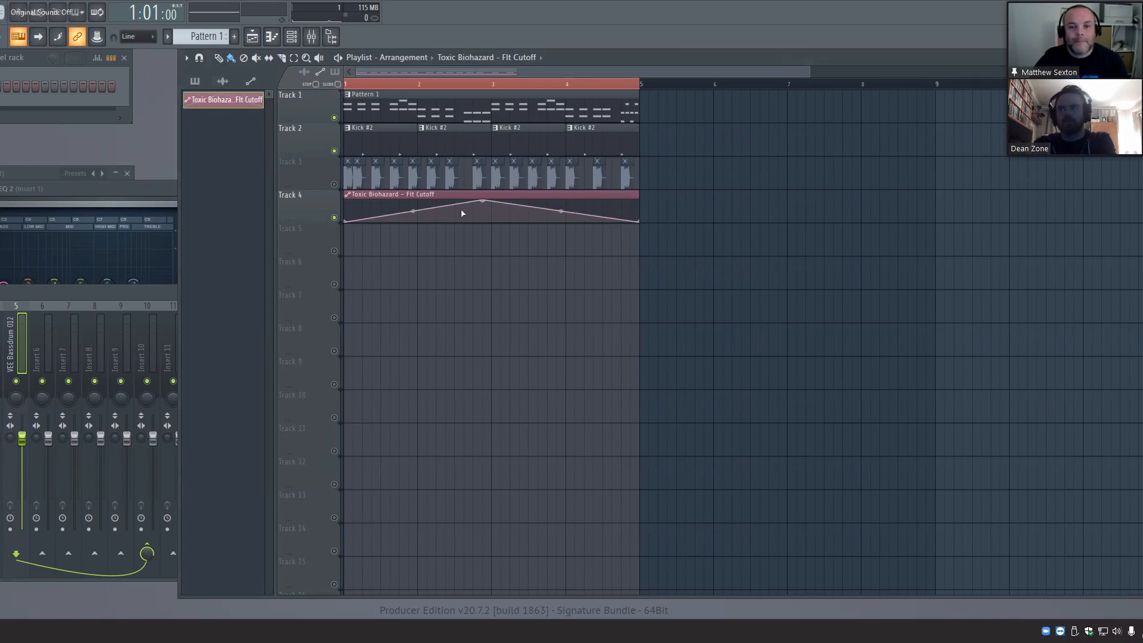
pyautogui.moveTo(483, 202); pyautogui.dragTo(547, 200)
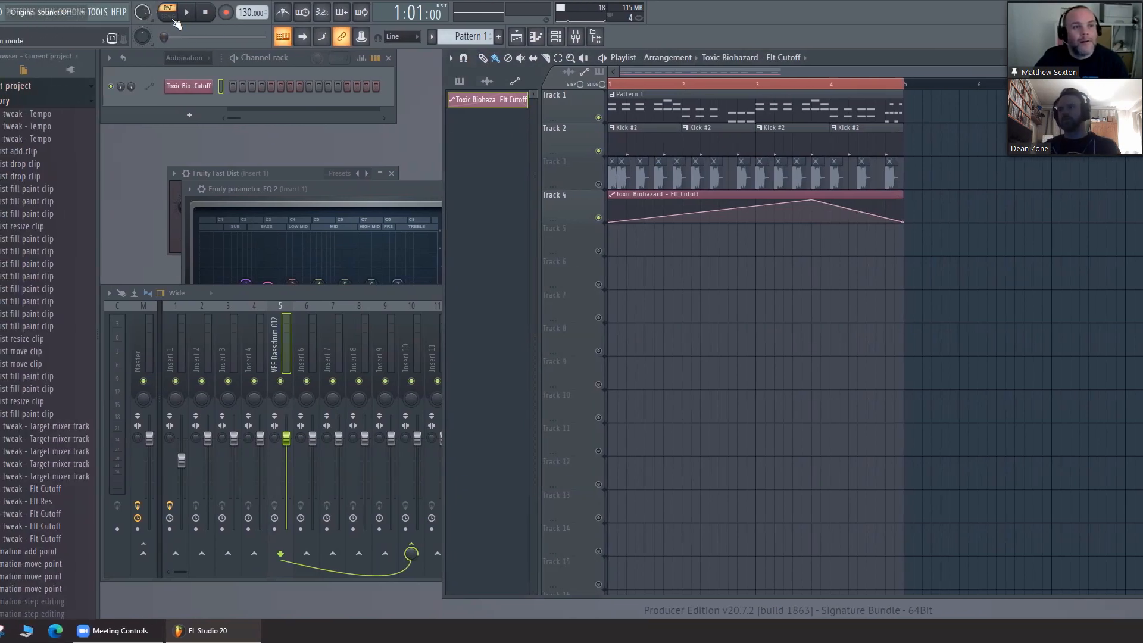
# Step: Open Toxic Biohazard from the Unsorted channel group and briefly play the arrangement in song mode to check the cutoff automation
pyautogui.click(155, 13)
pyautogui.press('space')
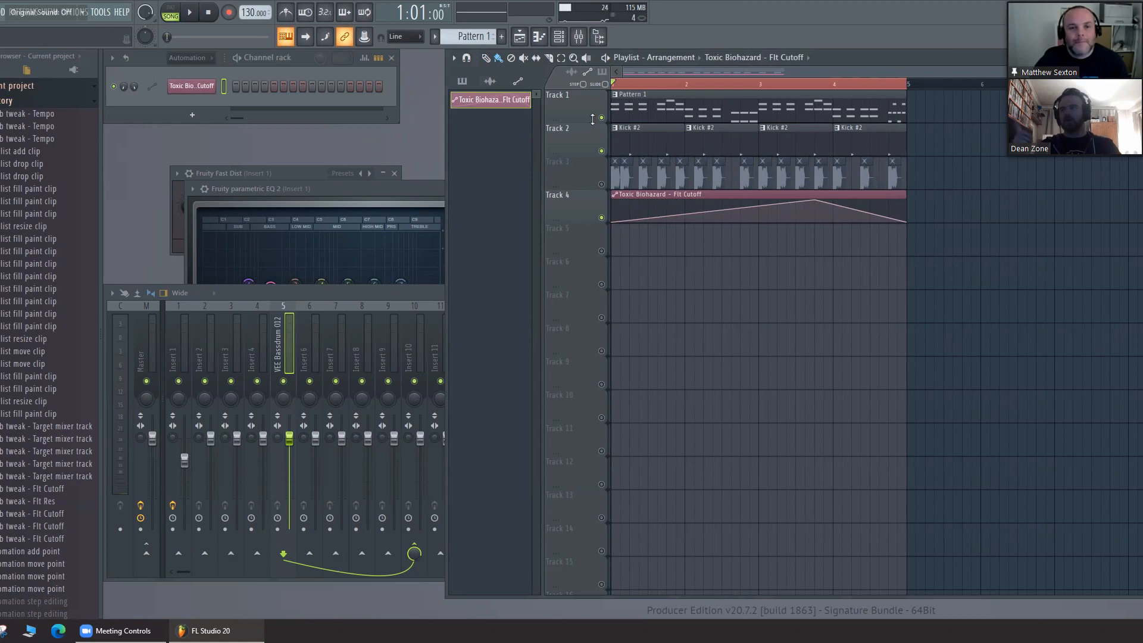
pyautogui.click(210, 59)
pyautogui.click(199, 109)
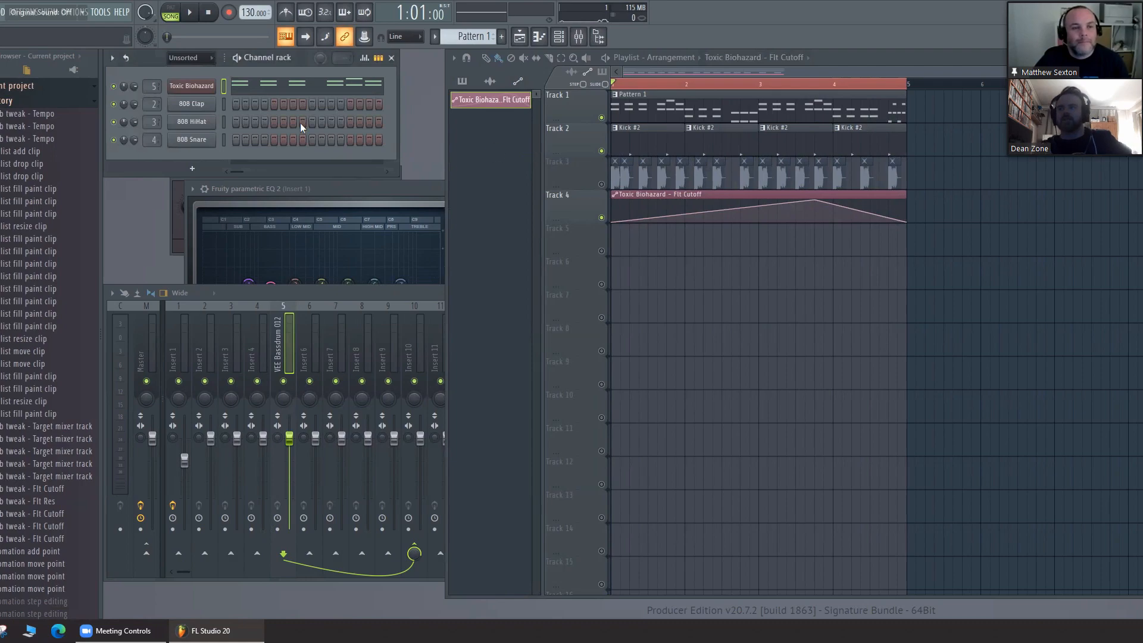
pyautogui.click(191, 88)
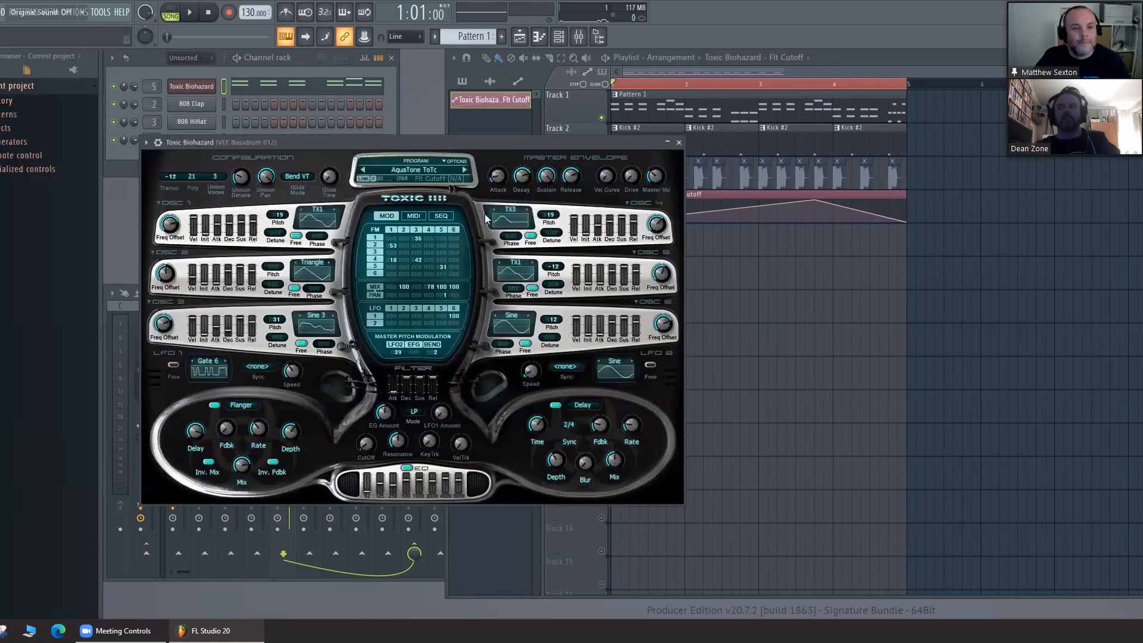
pyautogui.press('space')
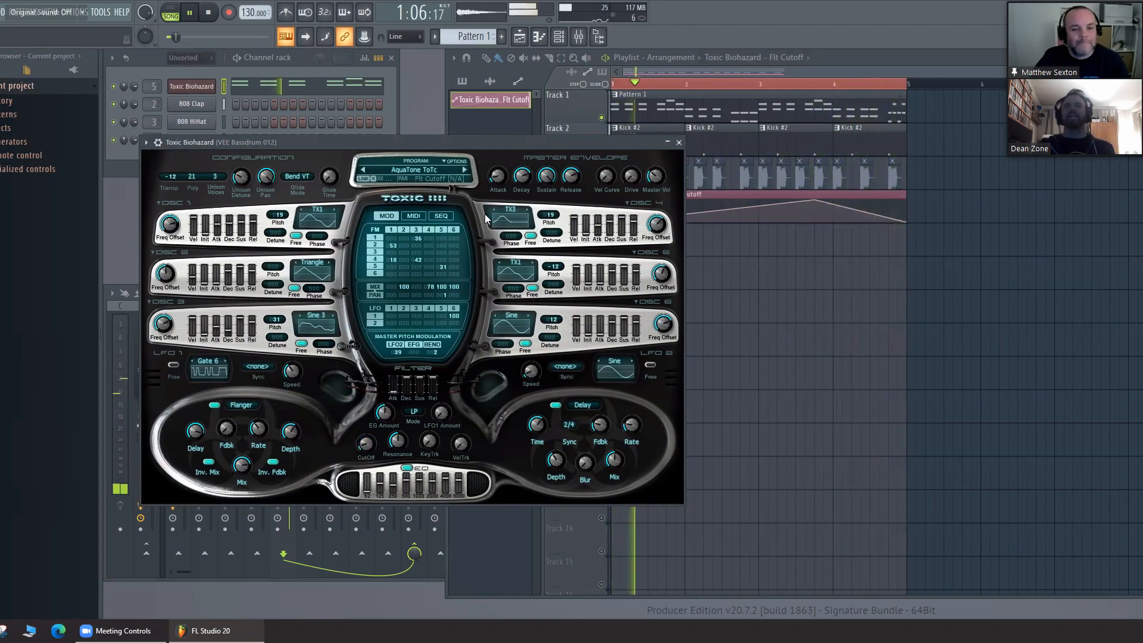
pyautogui.press('space')
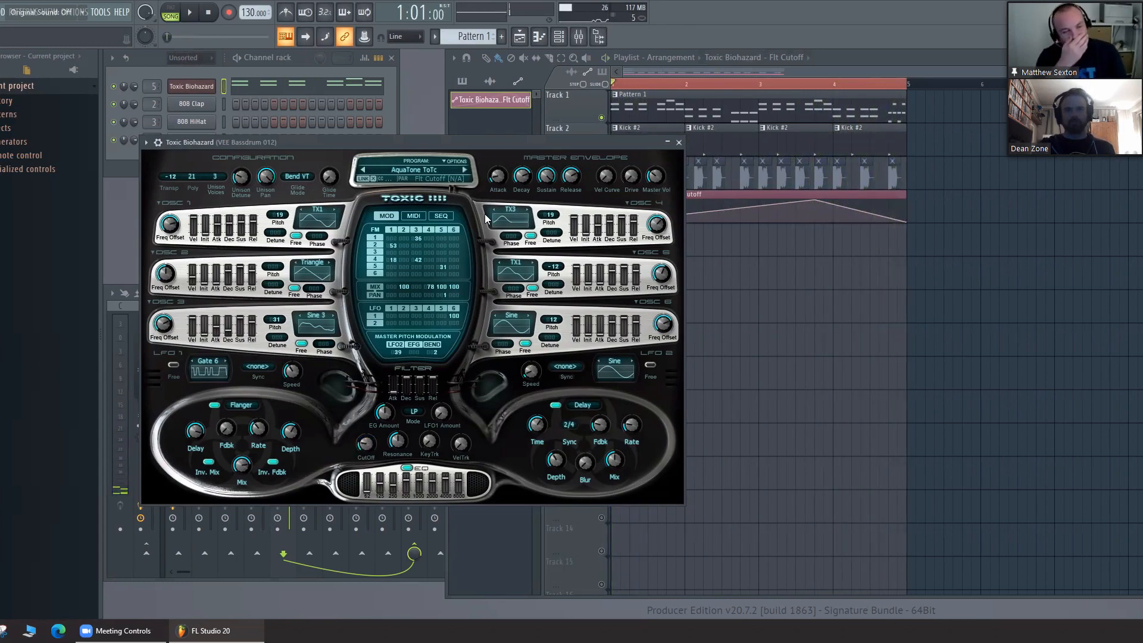